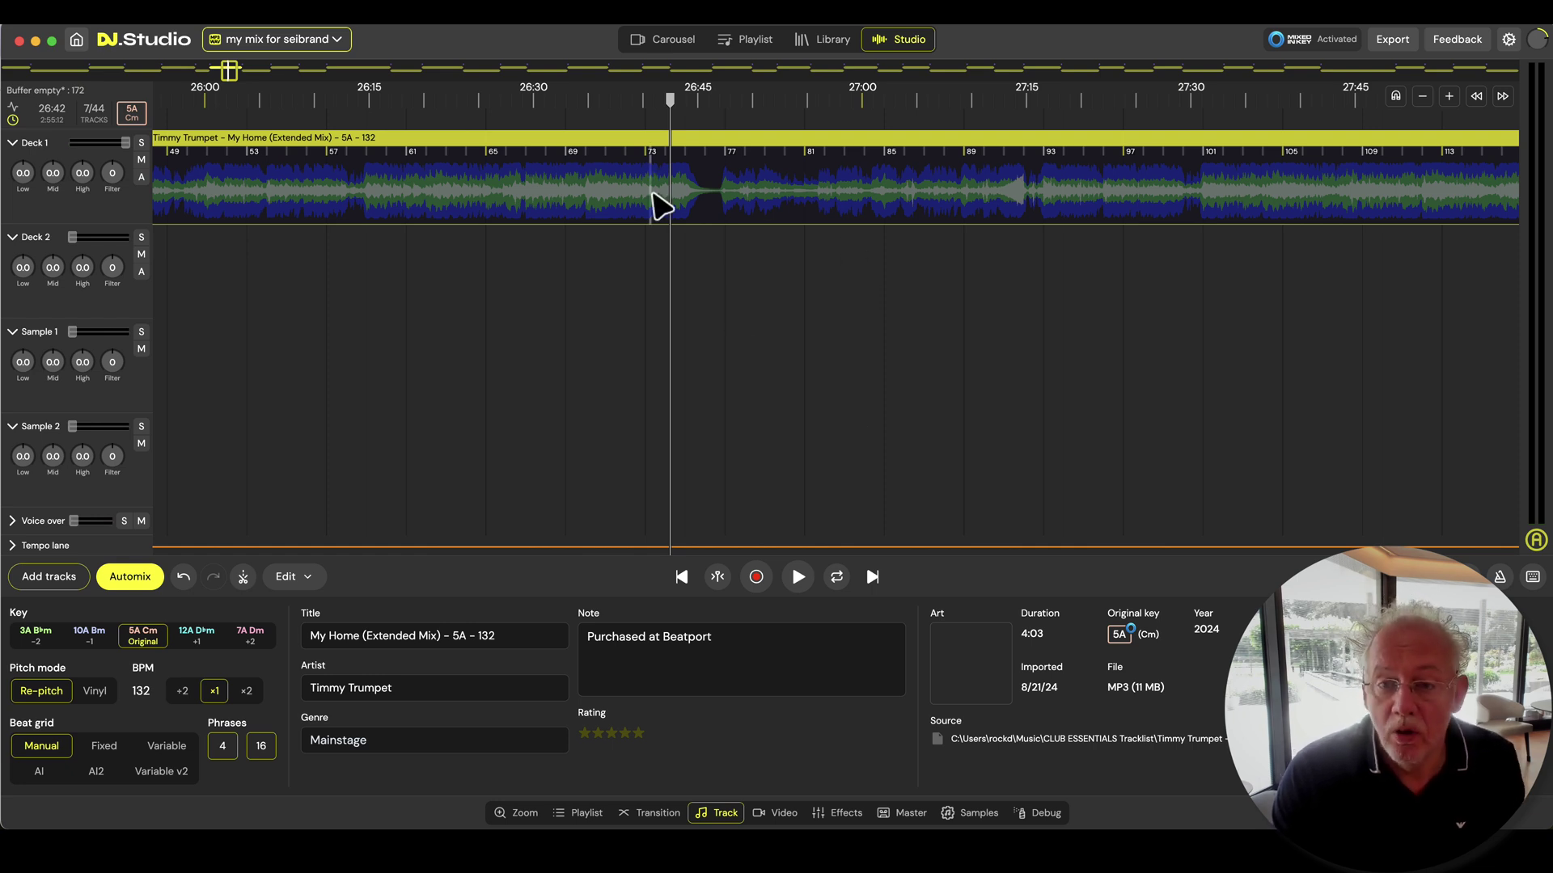
- Play My Home on Deck 1 from just after the break
right_click(676, 203)
key(Escape)
key(space)
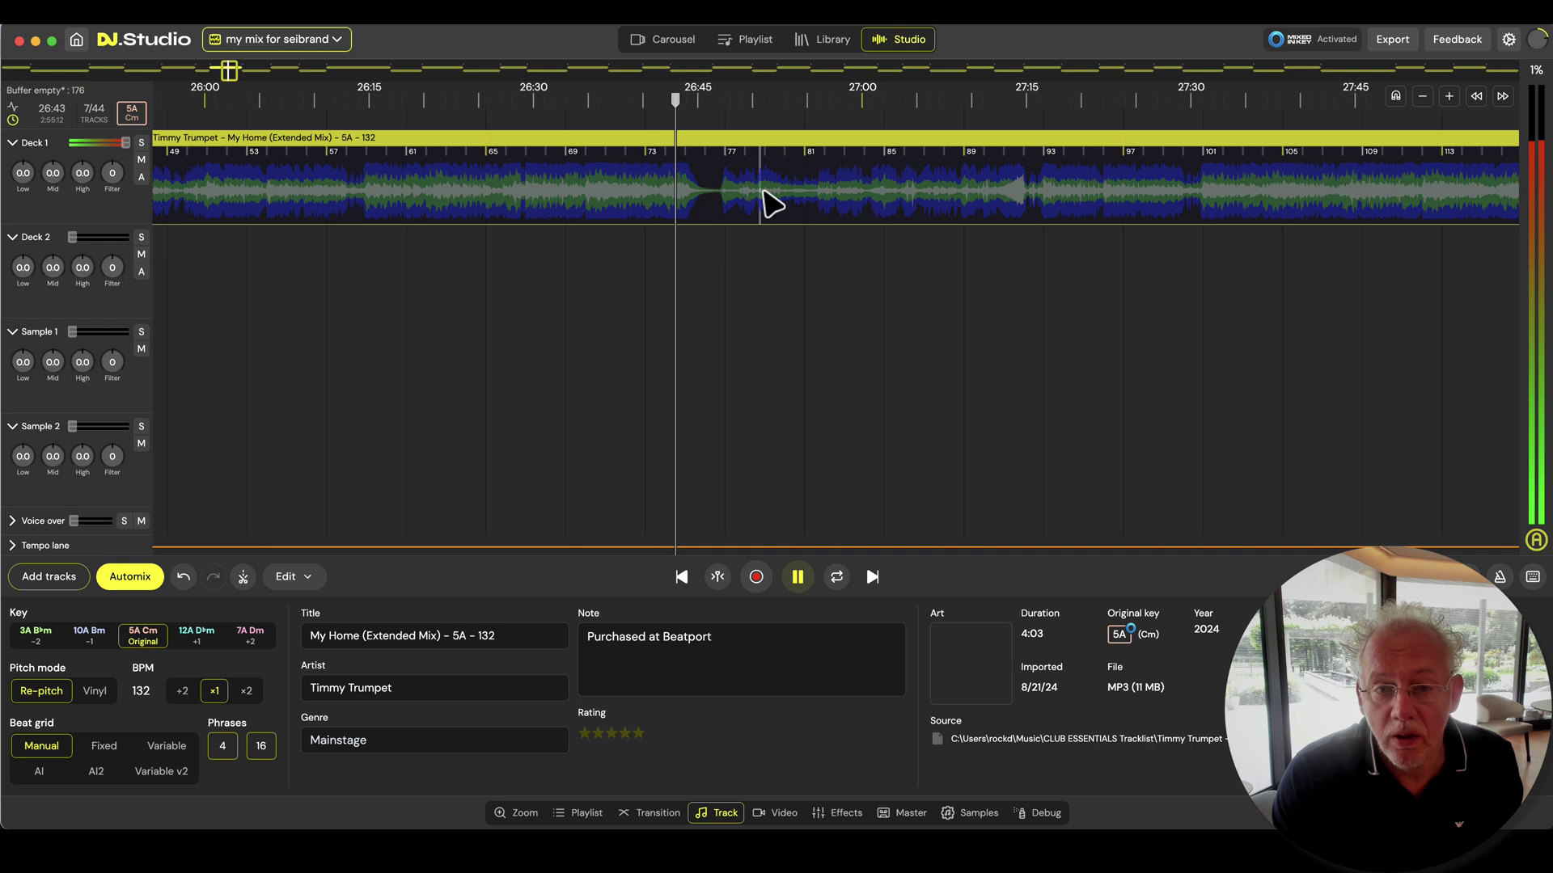
click(764, 204)
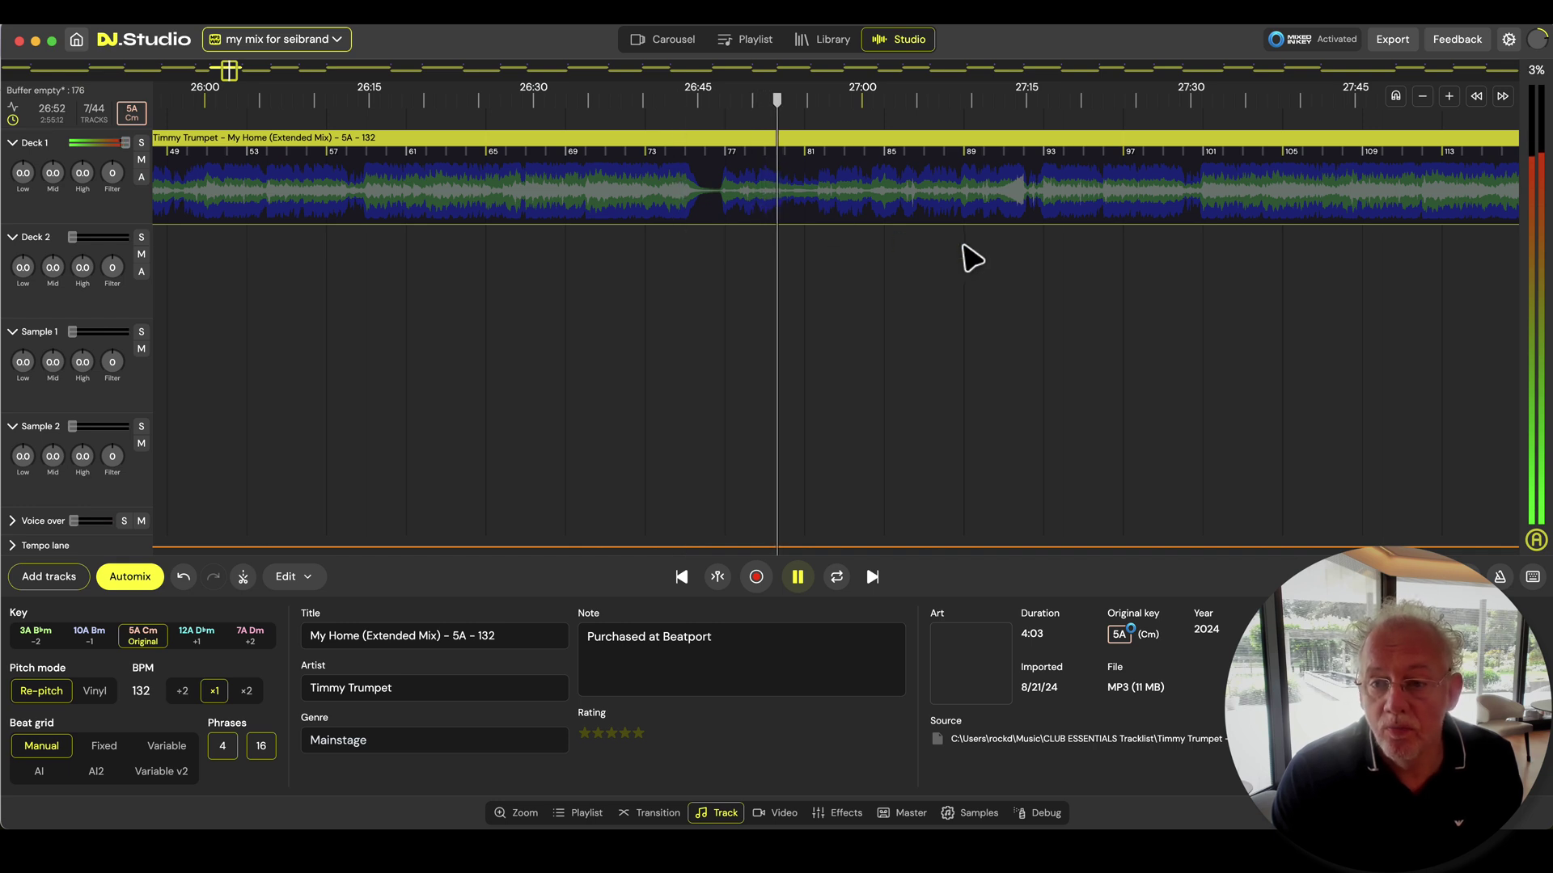
key(space)
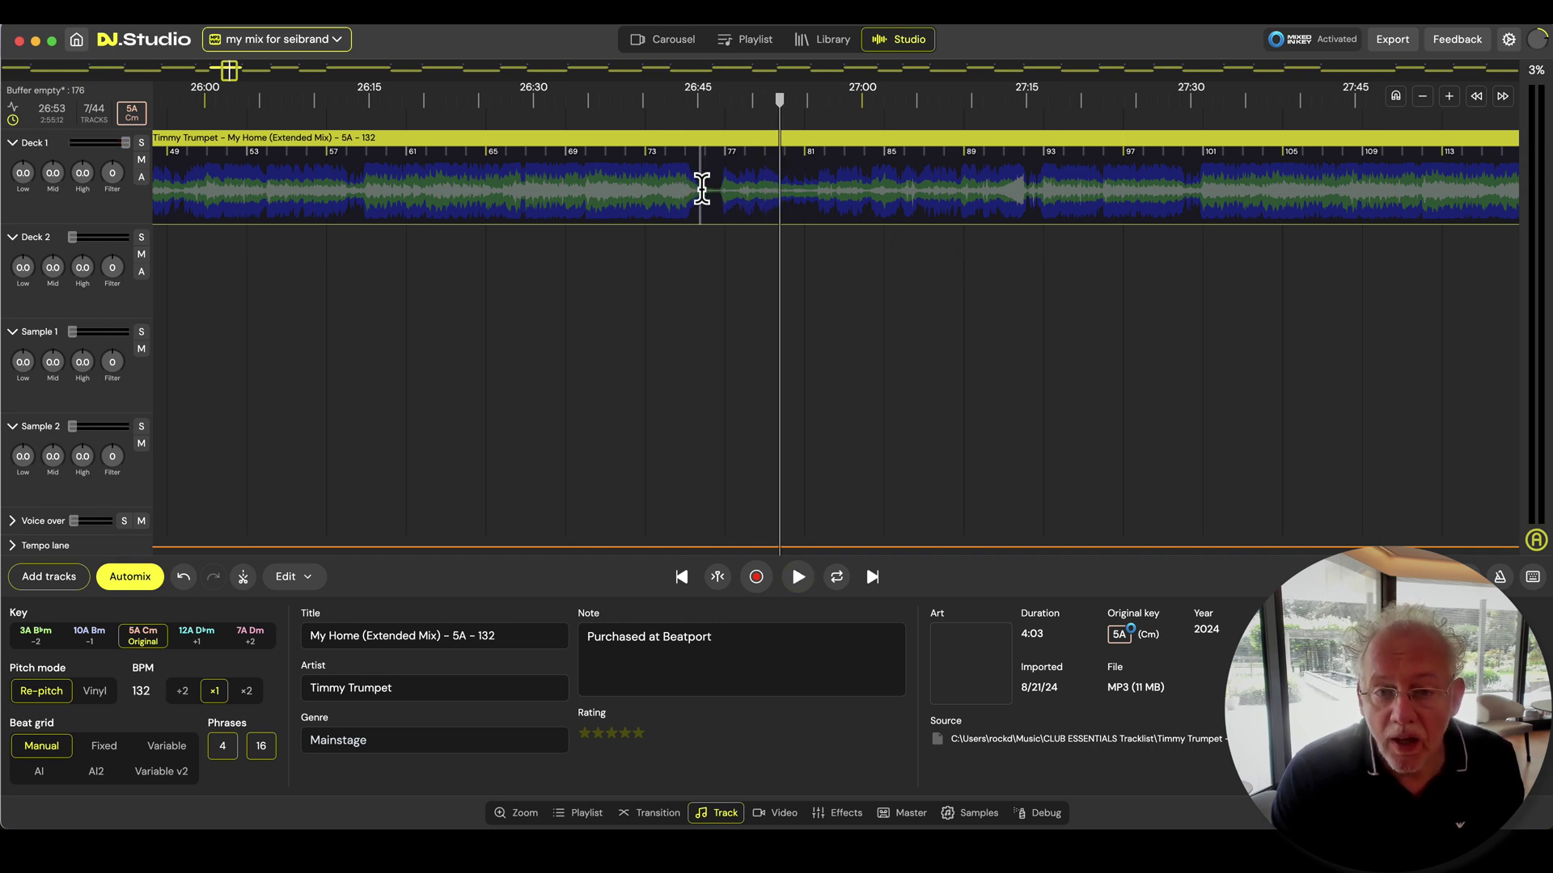
- Mark the stretch from the break onward and copy its vocals (HQ) to Sample 1
drag(701, 189, 1007, 199)
right_click(1009, 201)
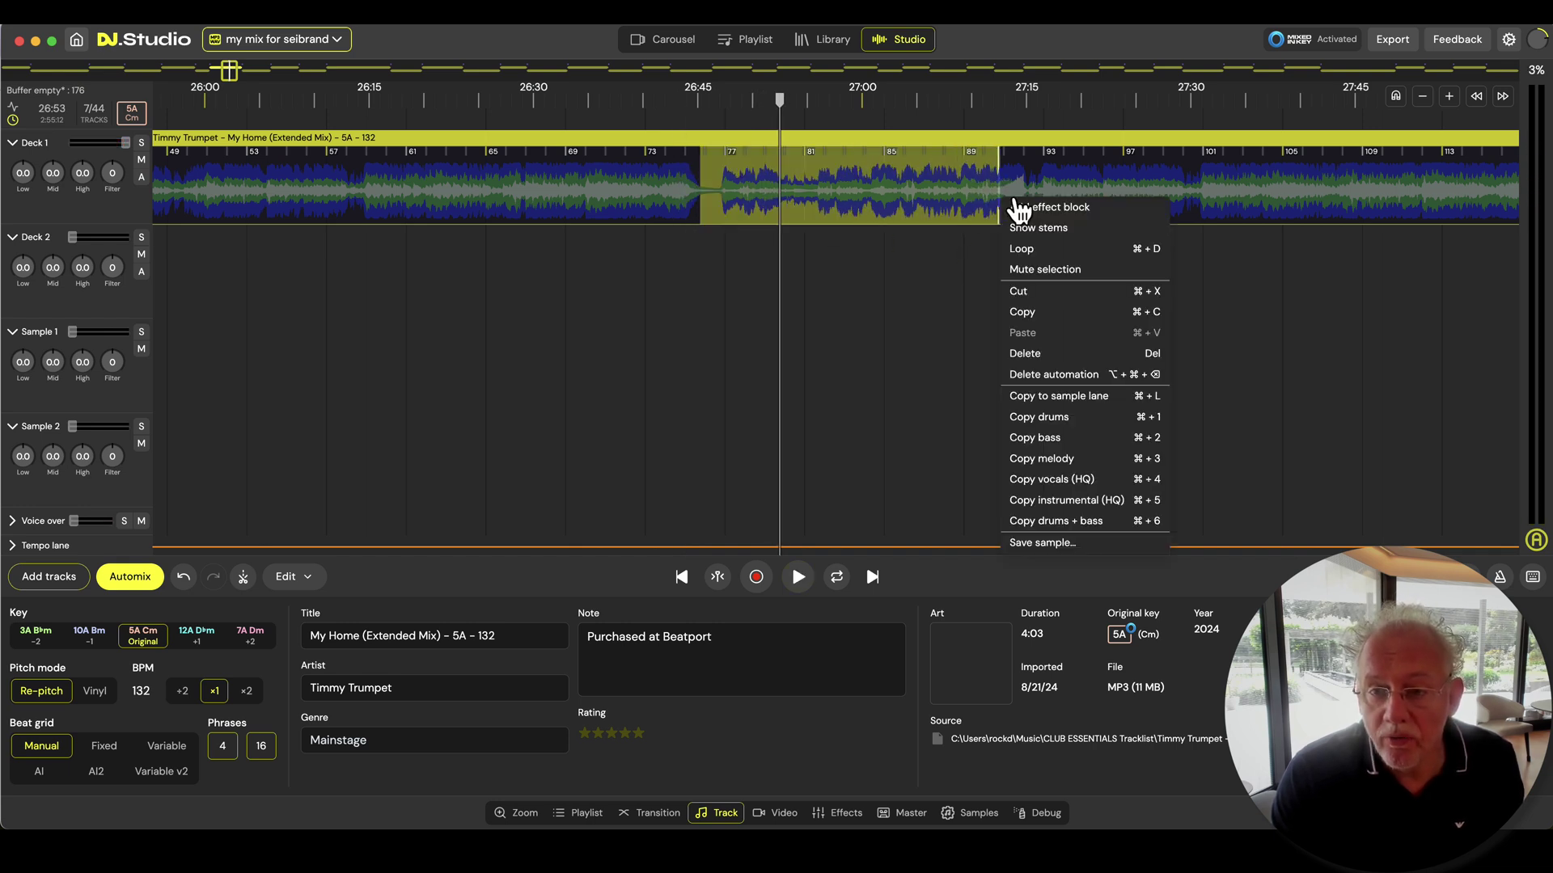
click(1050, 480)
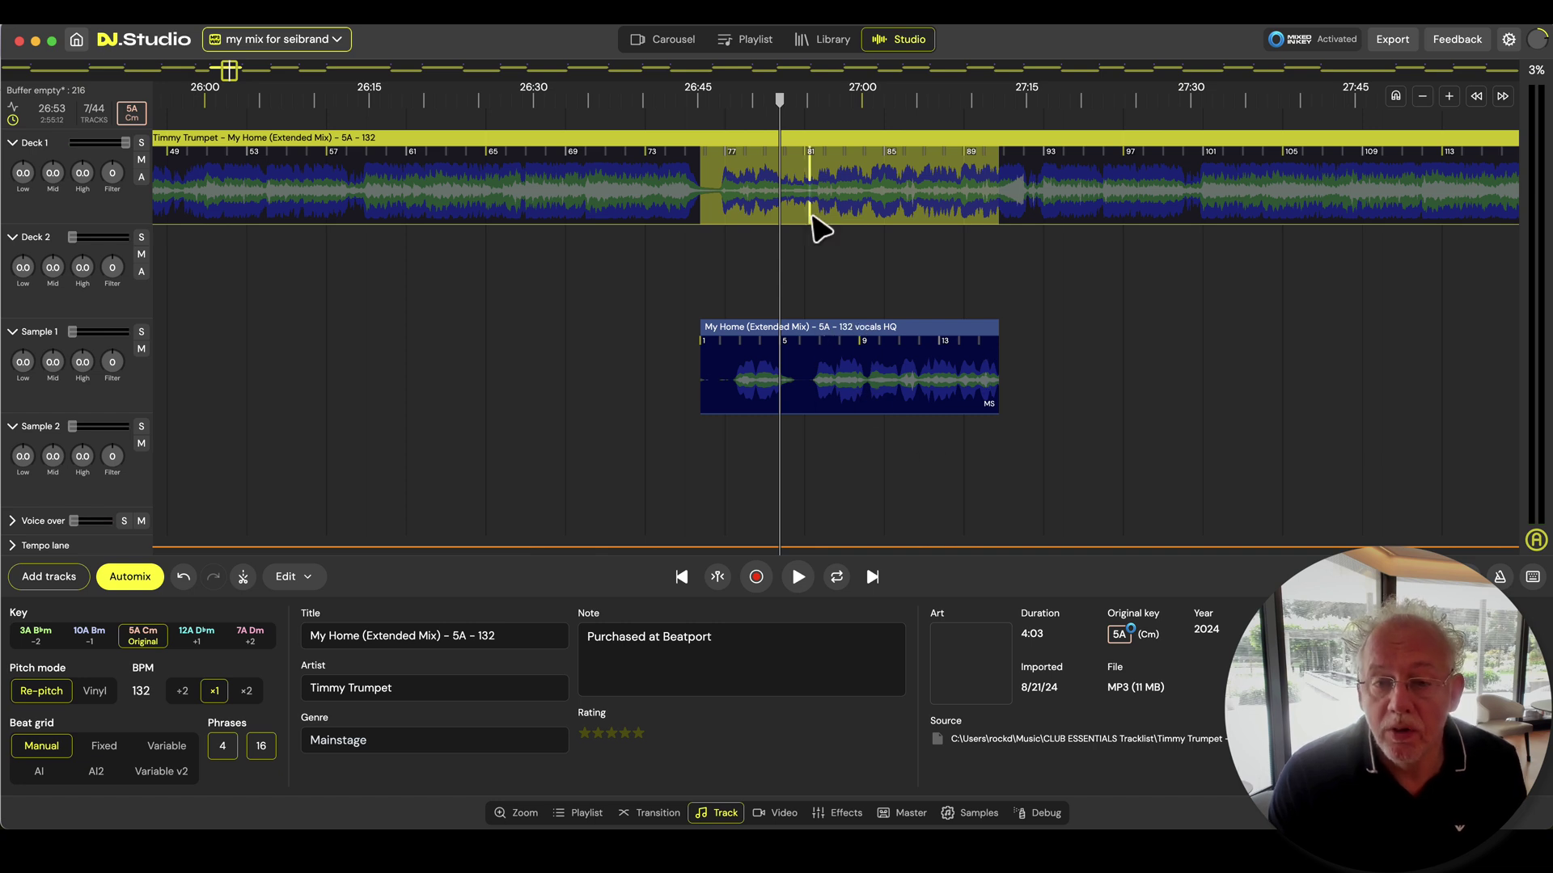
right_click(788, 201)
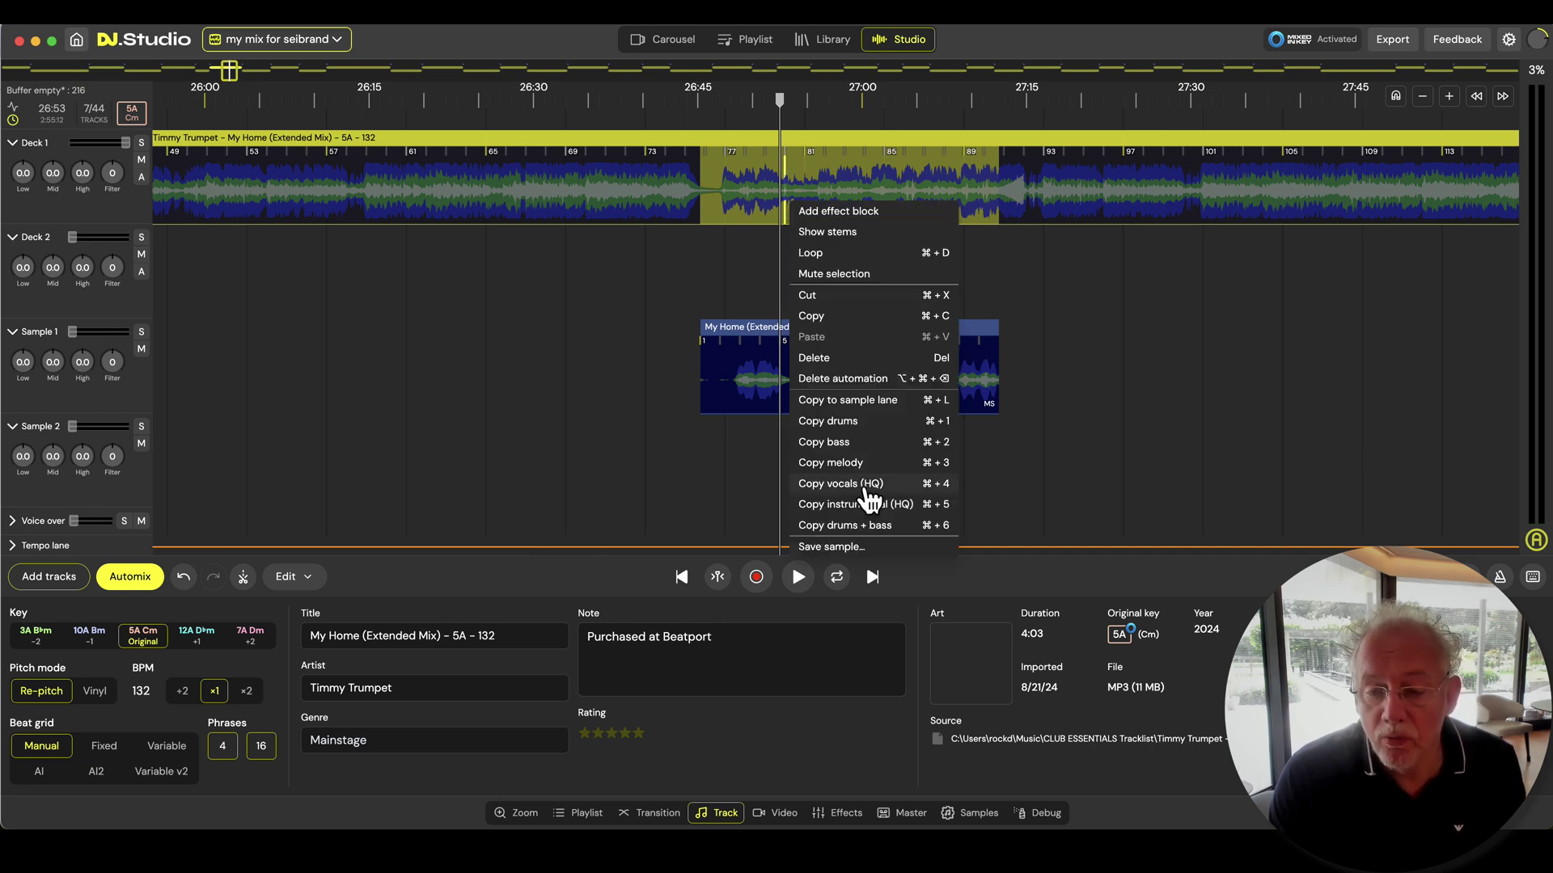
- Solo Sample 1, audition the new vocals clip and view its properties
click(744, 284)
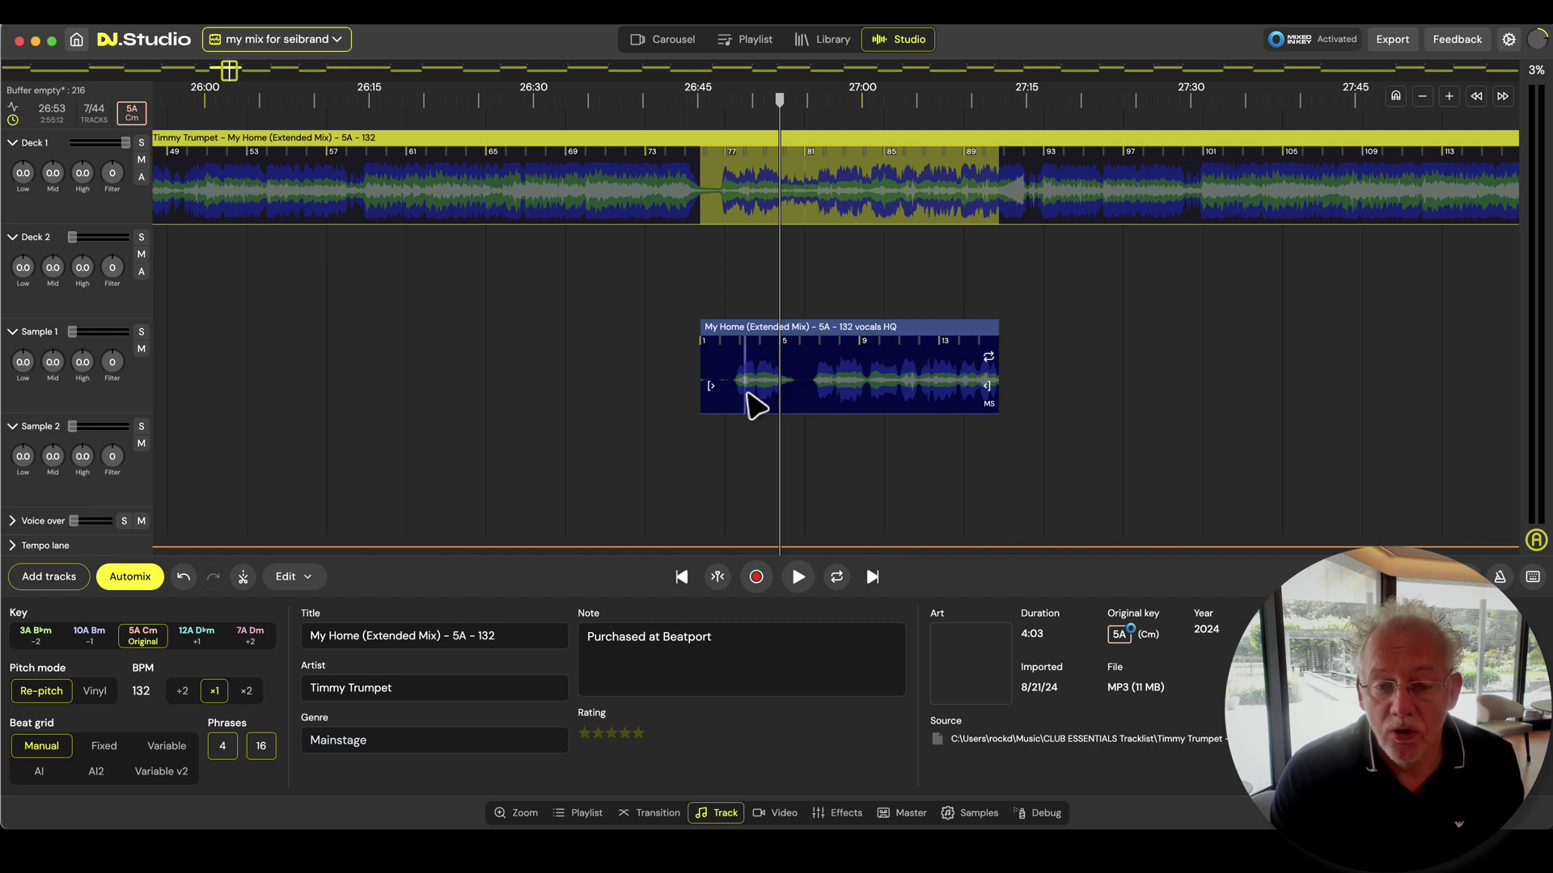
click(754, 403)
key(s)
key(space)
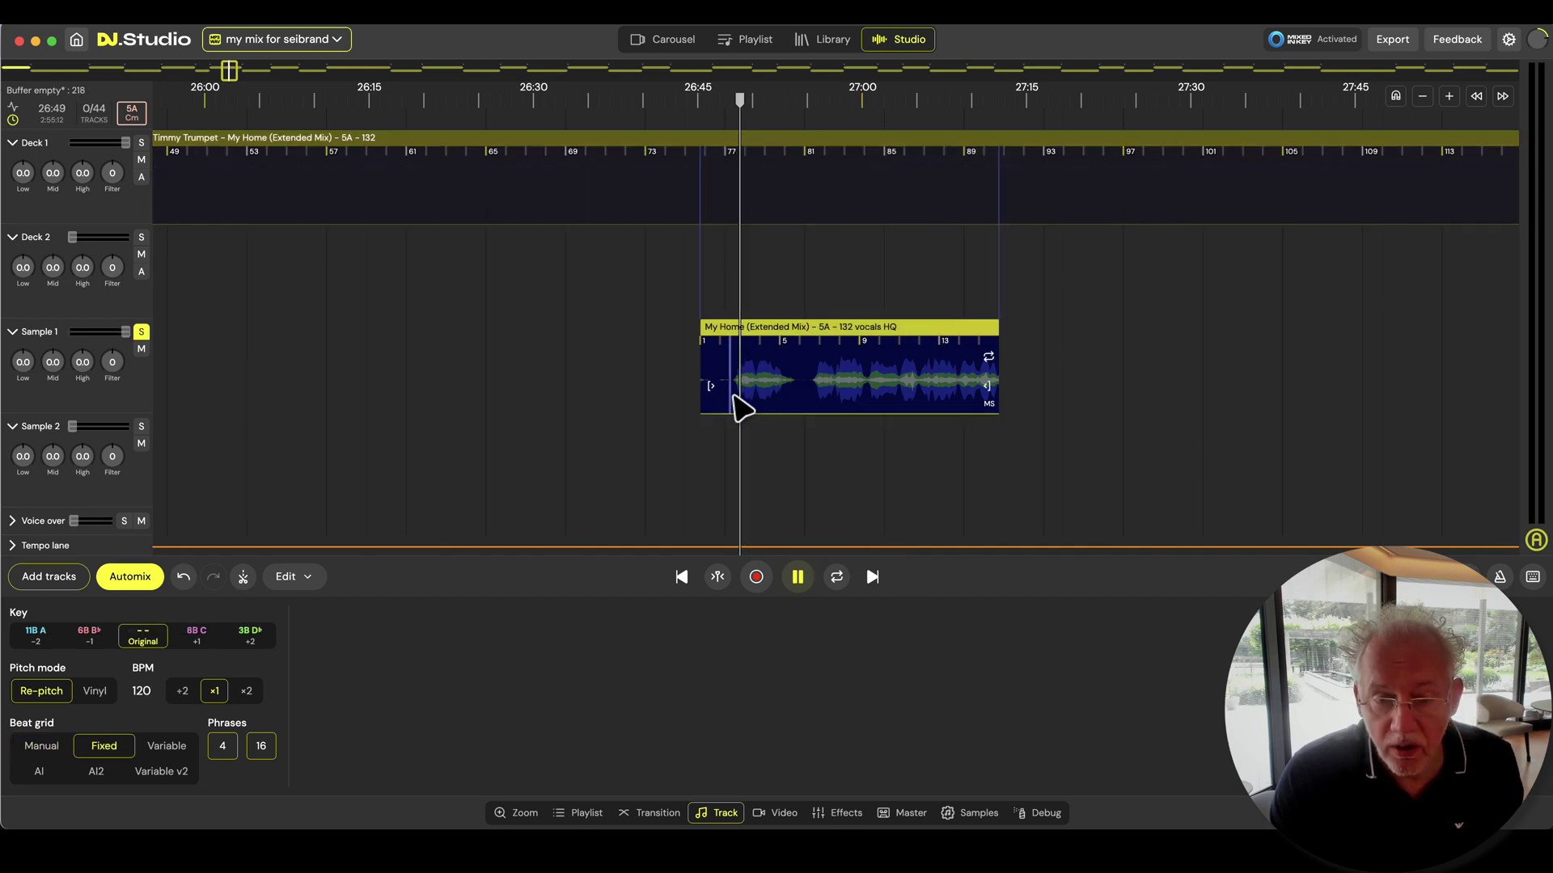
click(743, 401)
scroll(752, 400, up, 2)
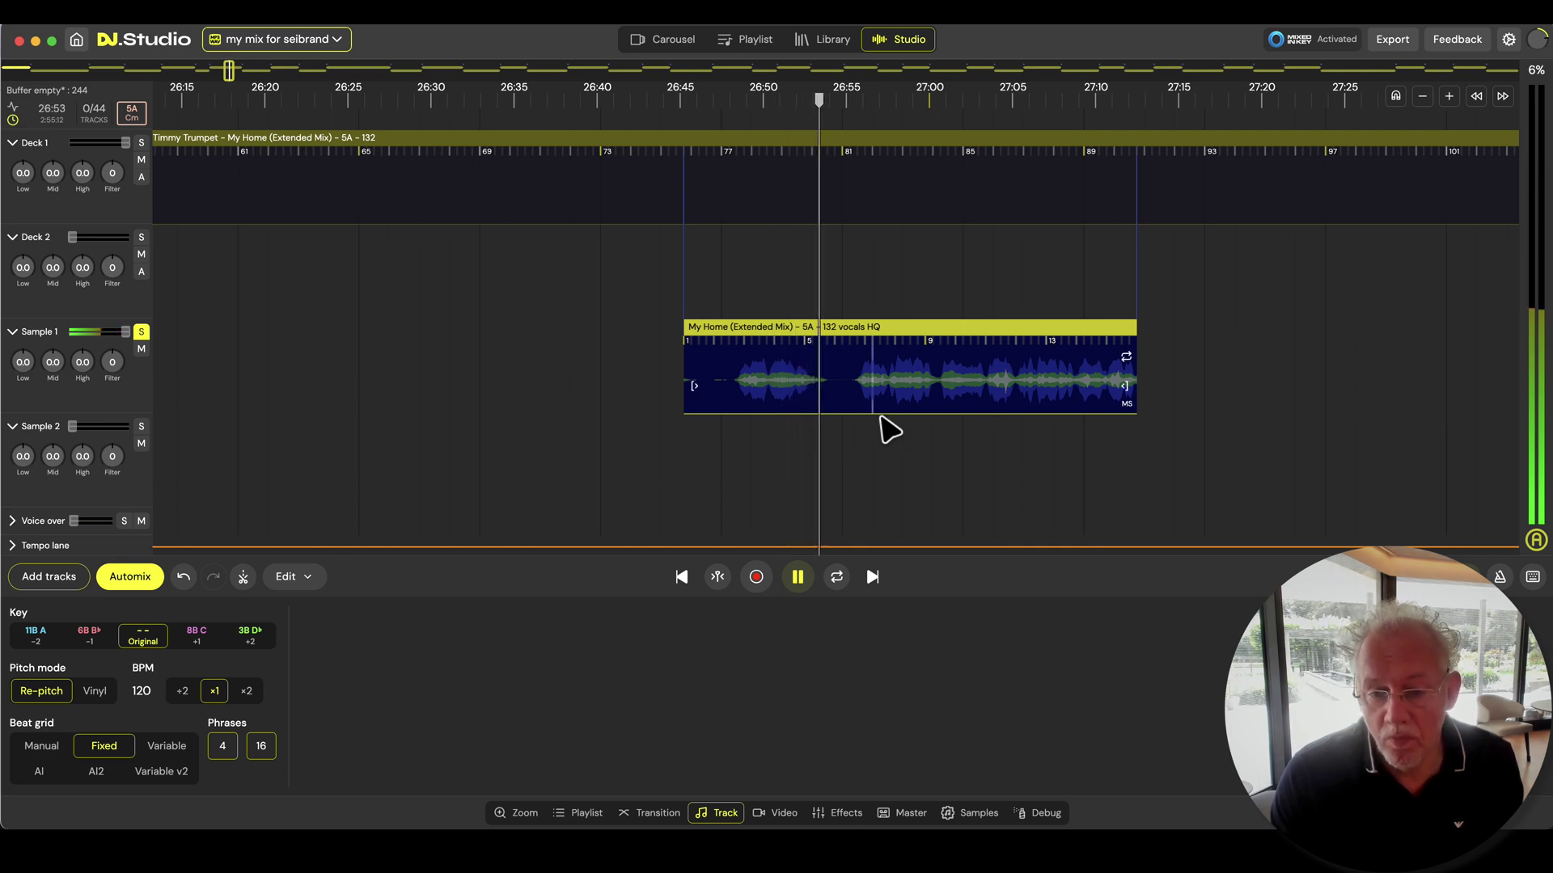
key(space)
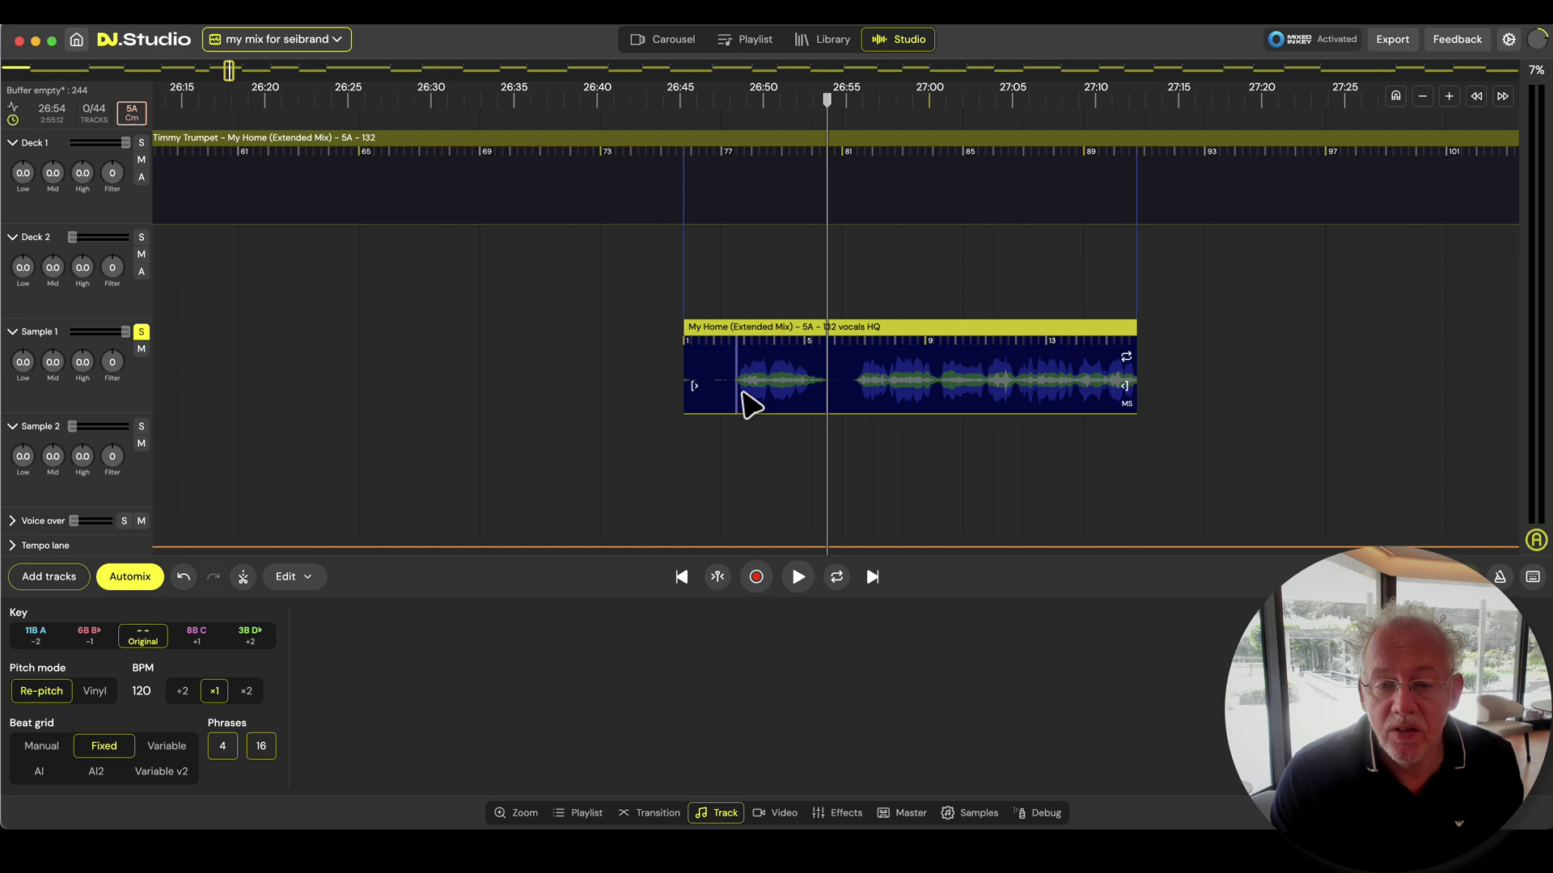
- Replay the first vocal phrase of the Sample 1 vocals clip to find its start
click(745, 400)
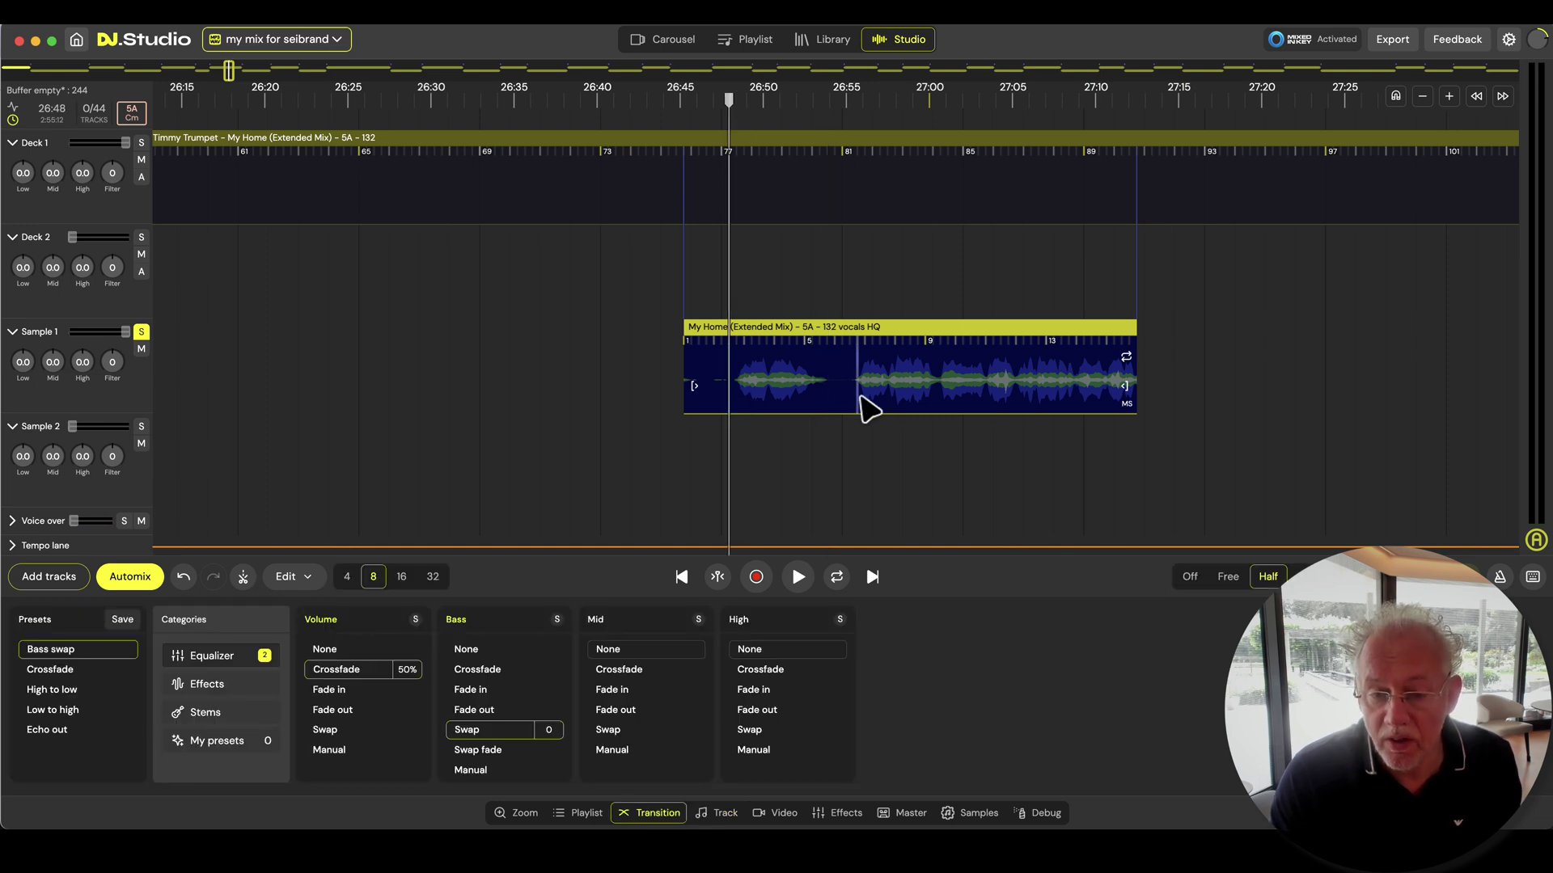
key(space)
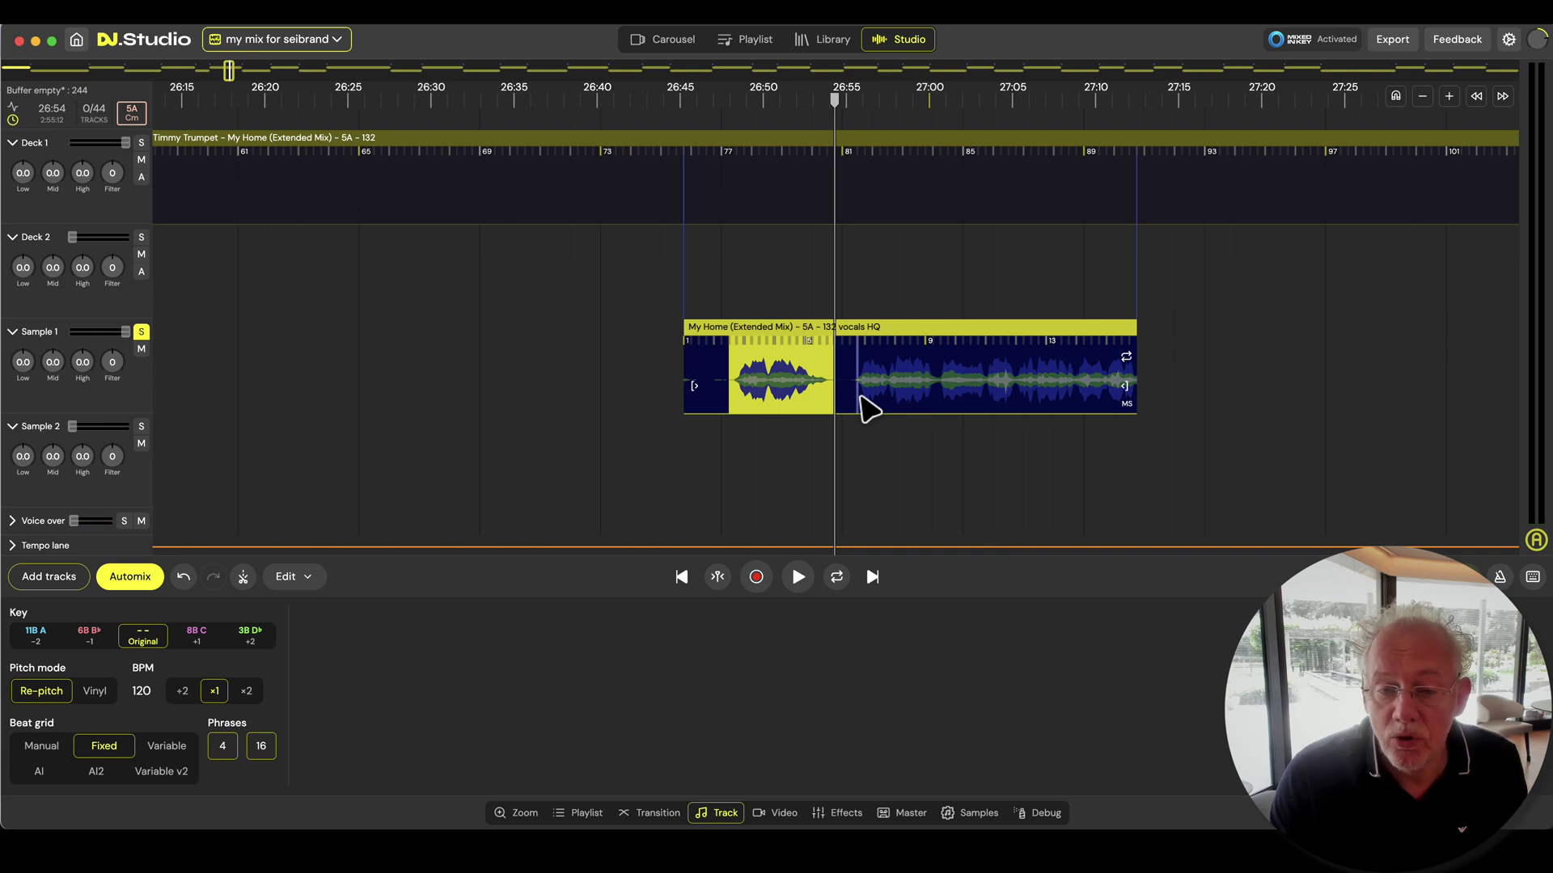
click(811, 403)
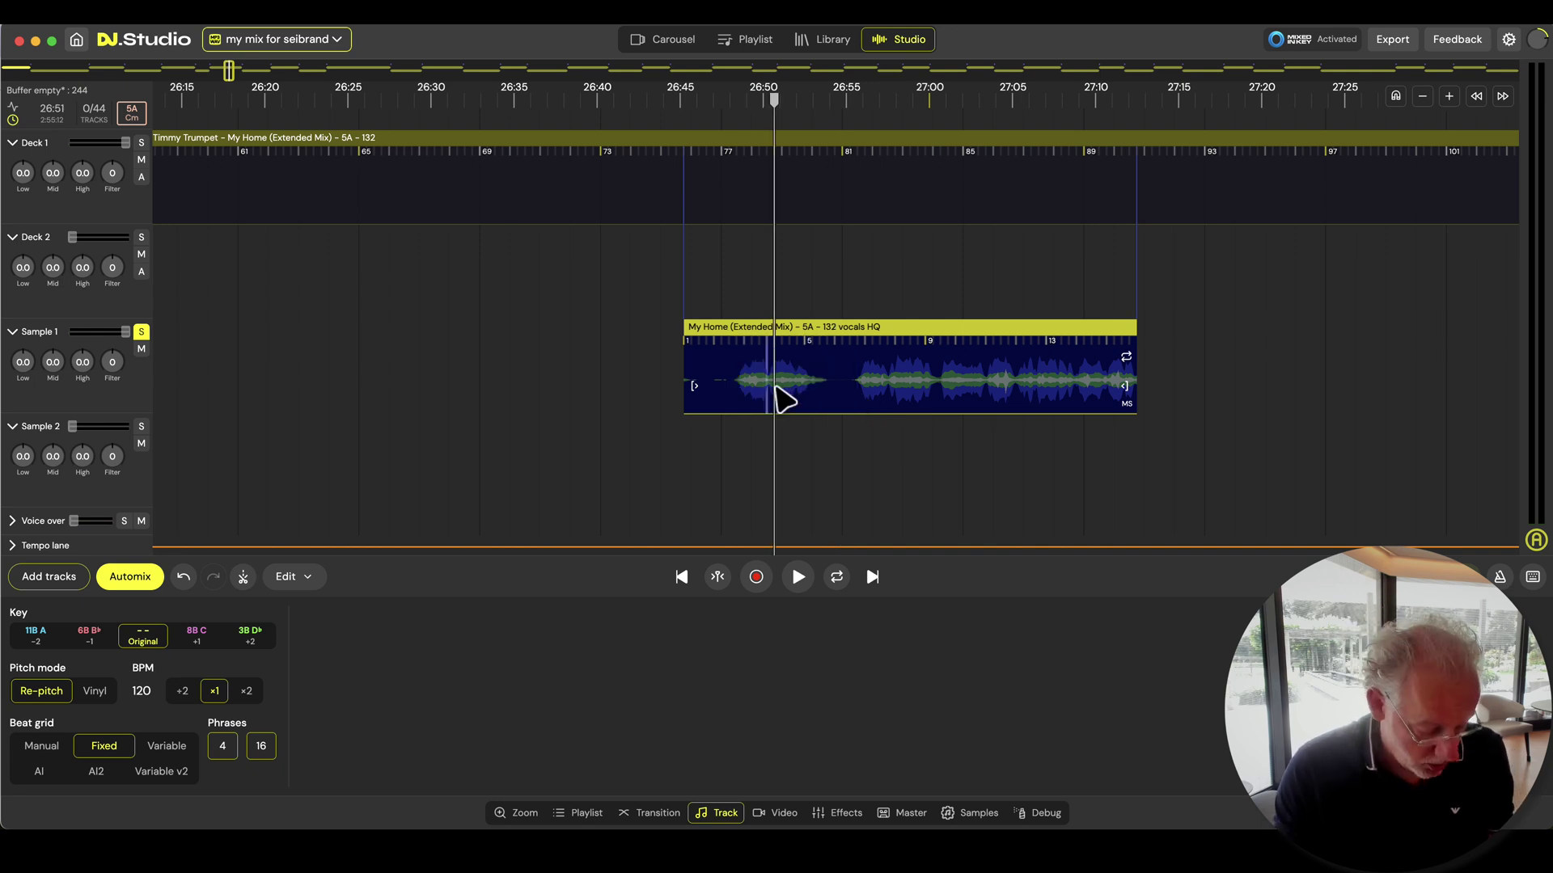
key(space)
key(space)
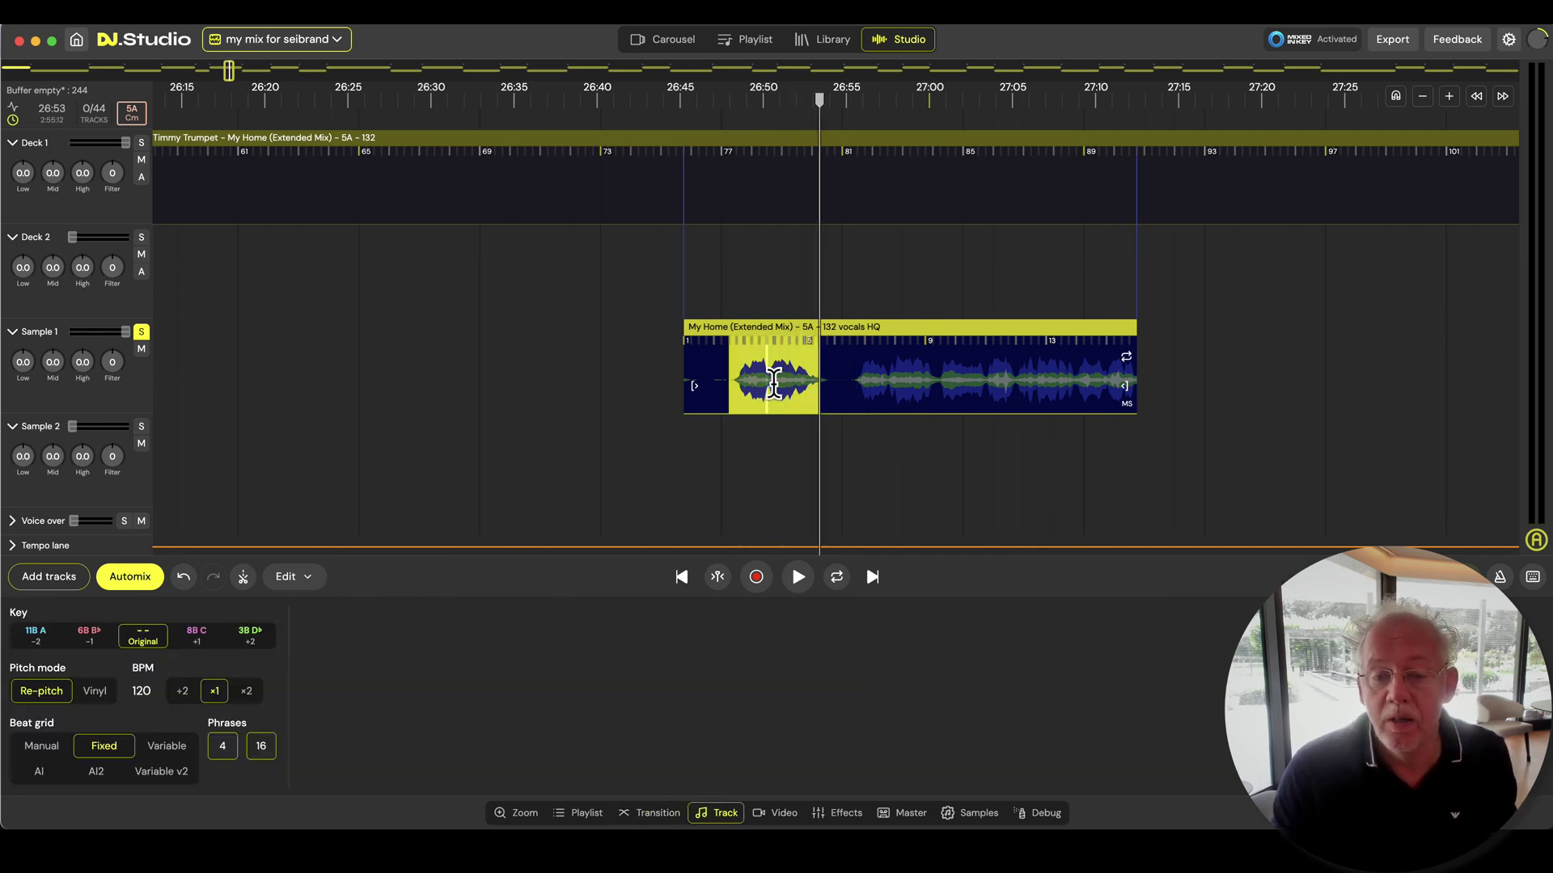
click(775, 381)
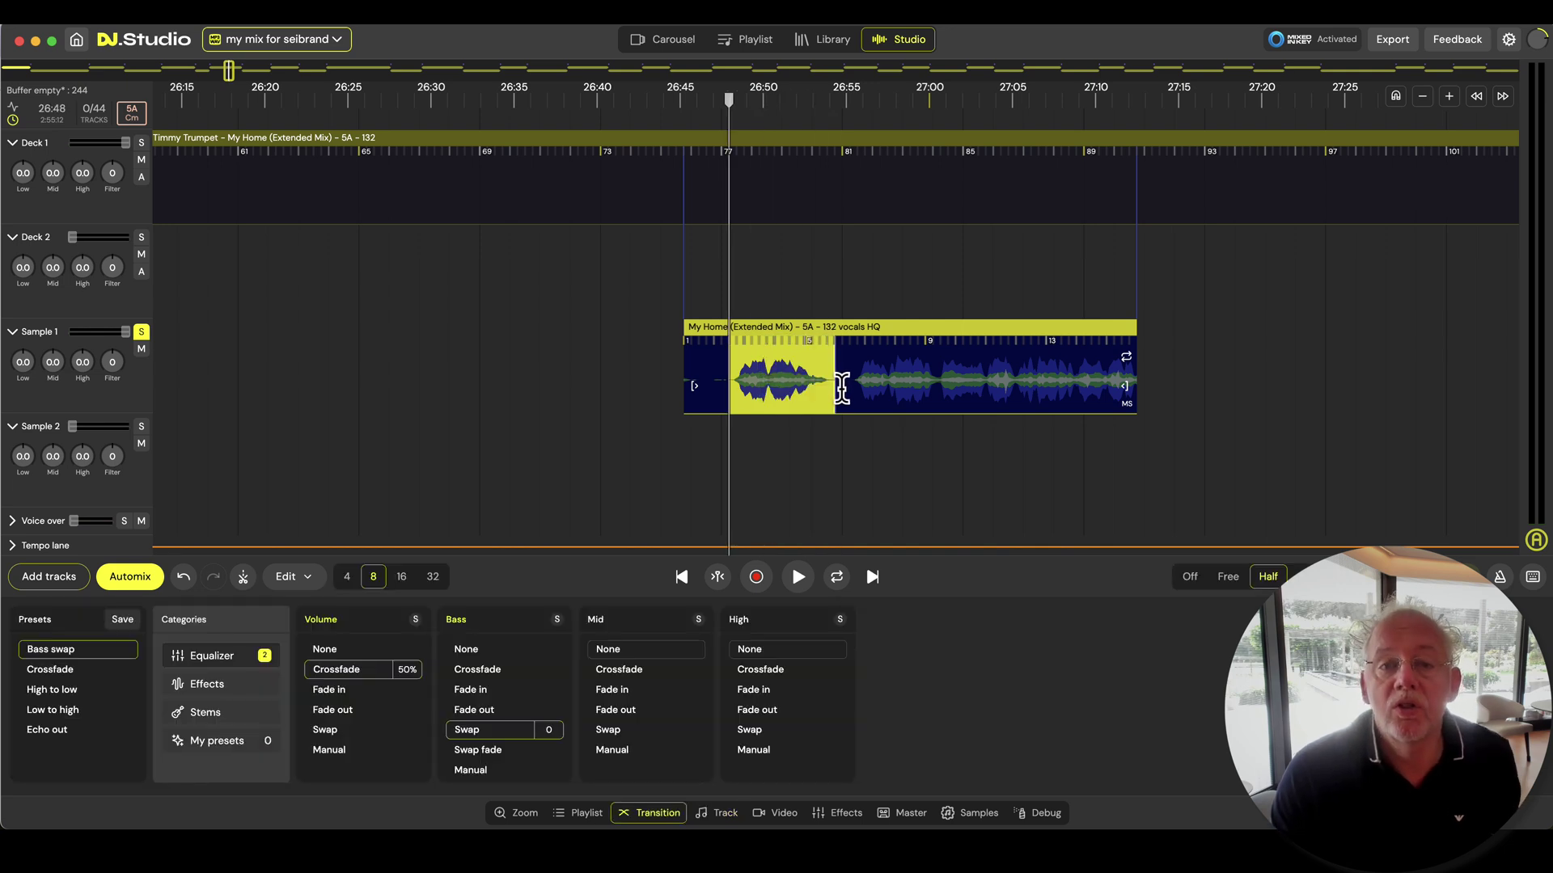
- Mark the region of the first vocal phrase and play through it
right_click(843, 387)
click(818, 404)
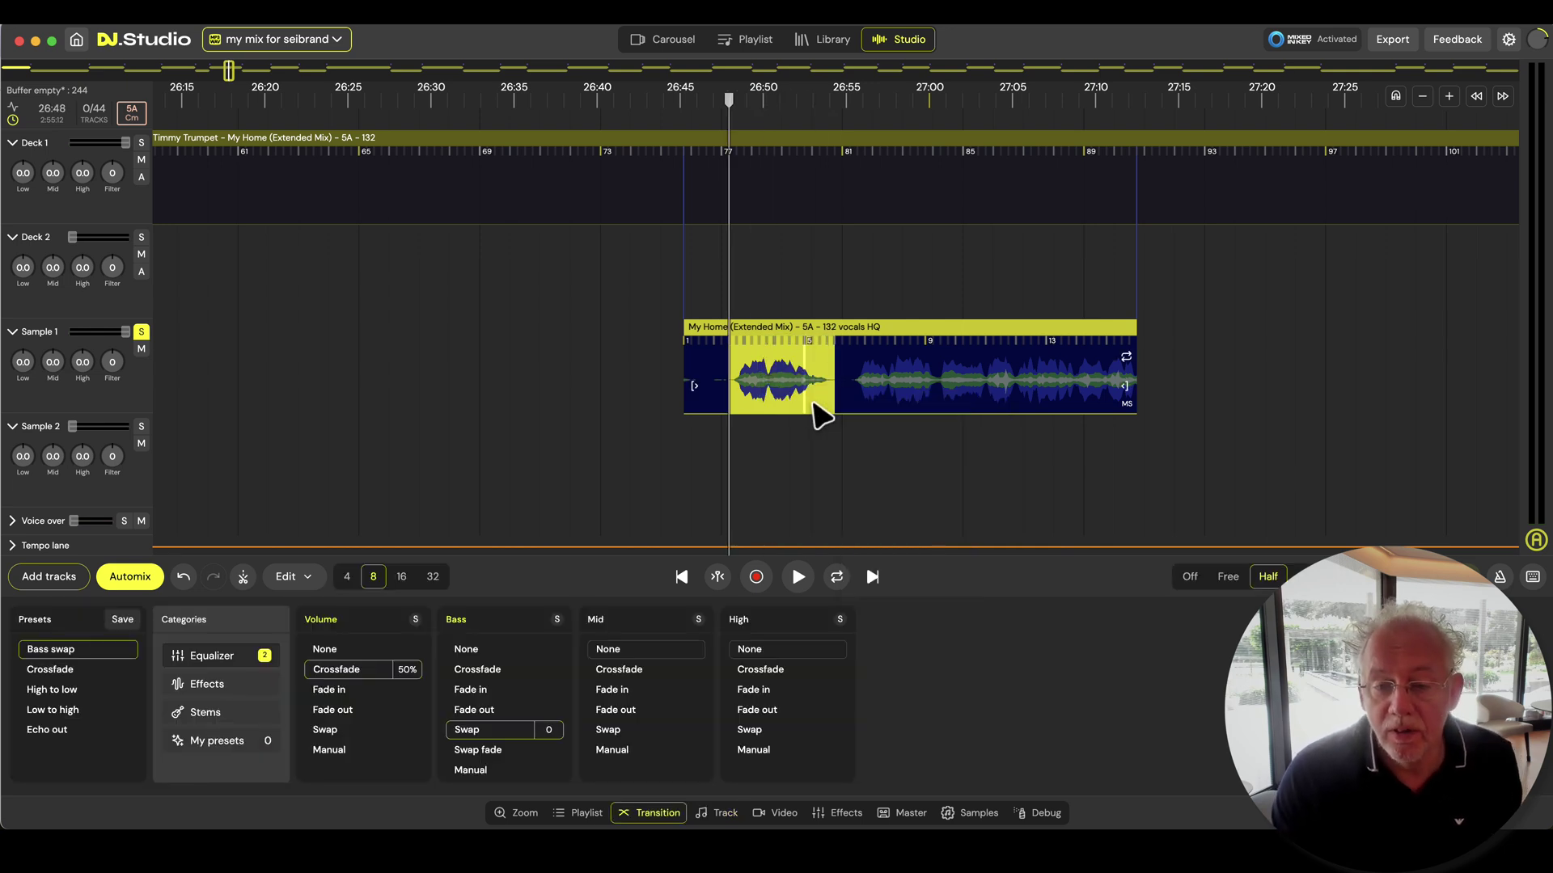
click(900, 378)
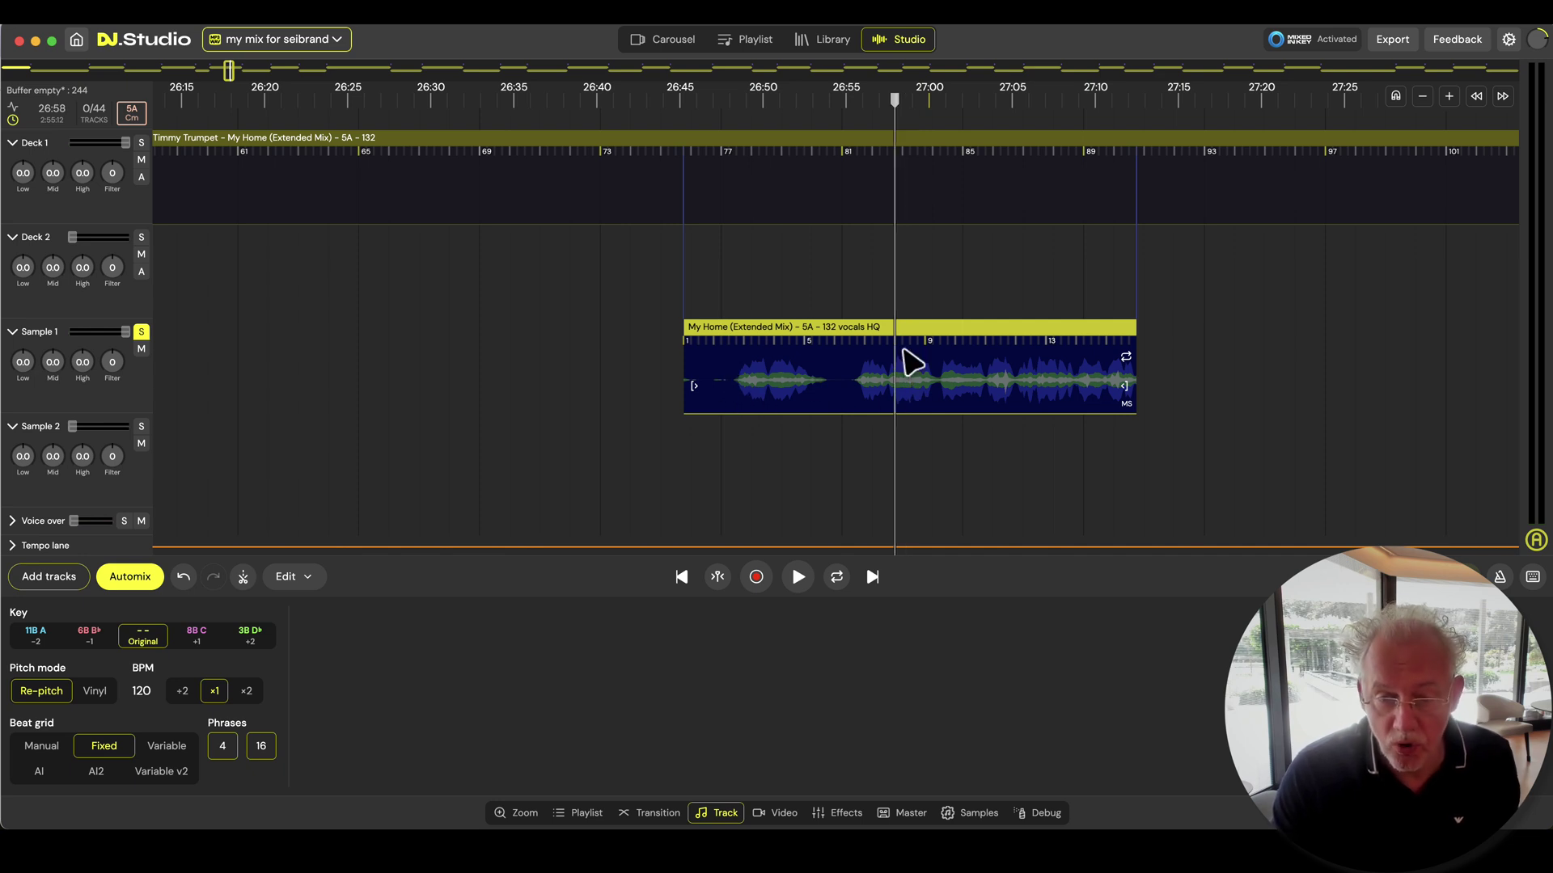
key(Left)
key(Left)
key(Left)
key(space)
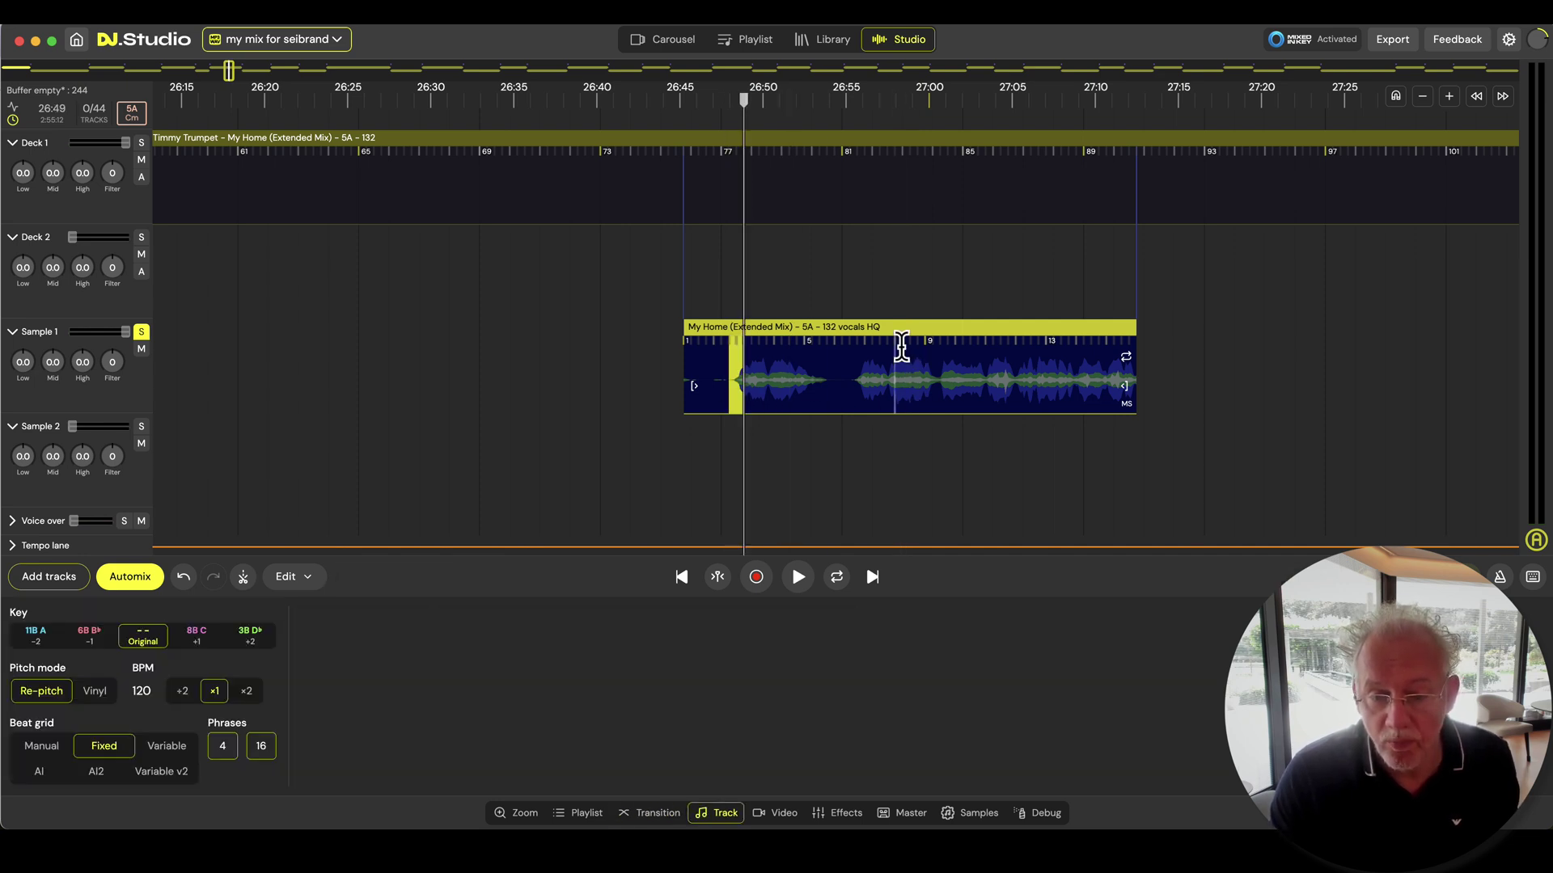
- Copy the marked vocal phrase onto the Sample 2 lane and unsolo Sample 1
right_click(800, 386)
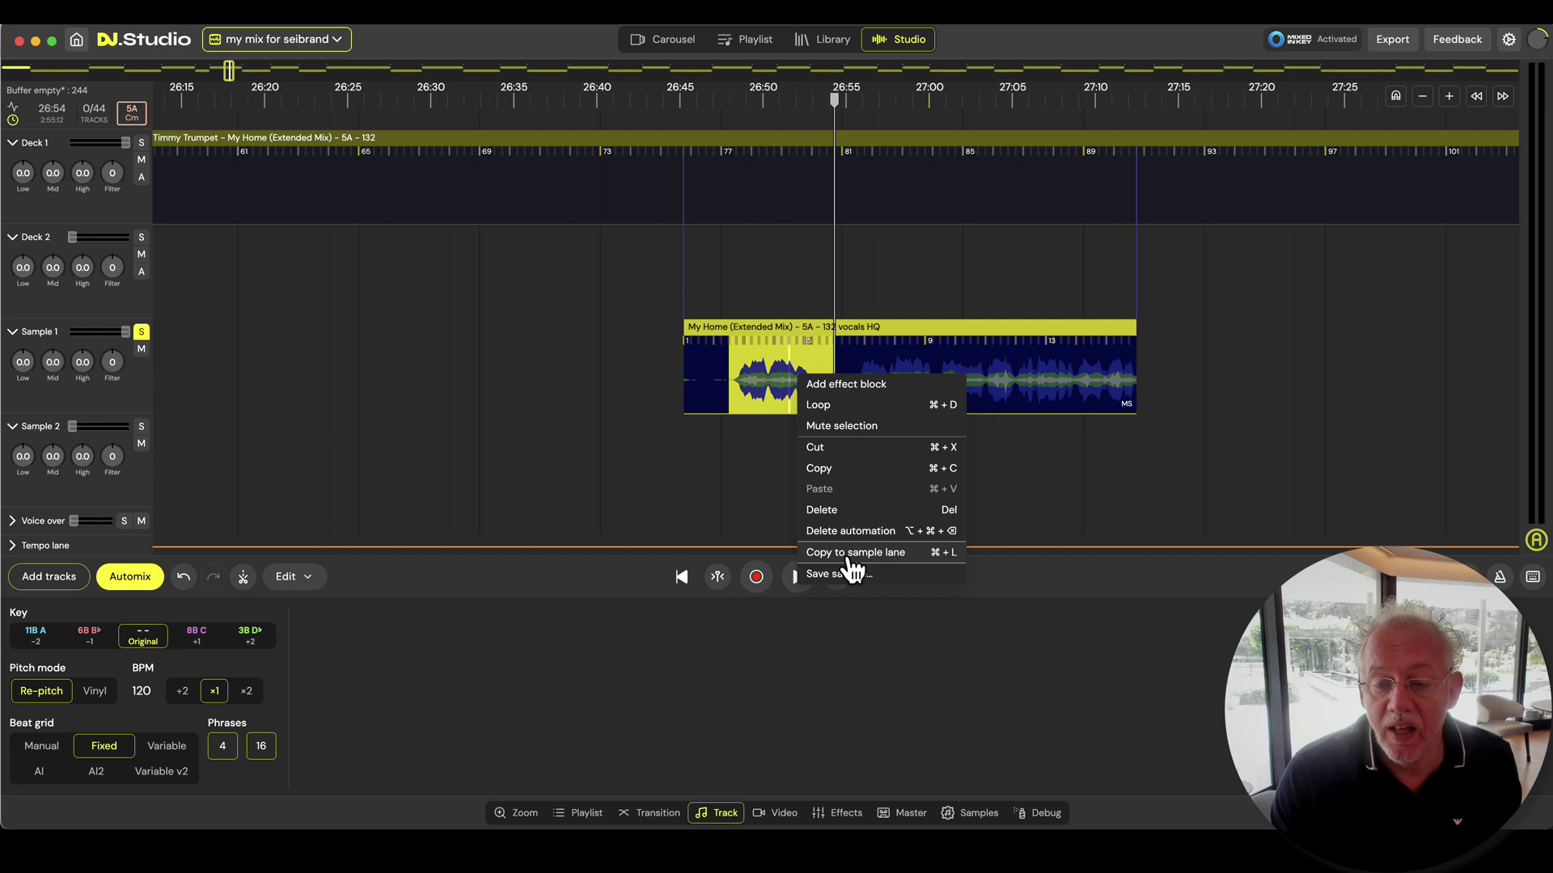
click(853, 553)
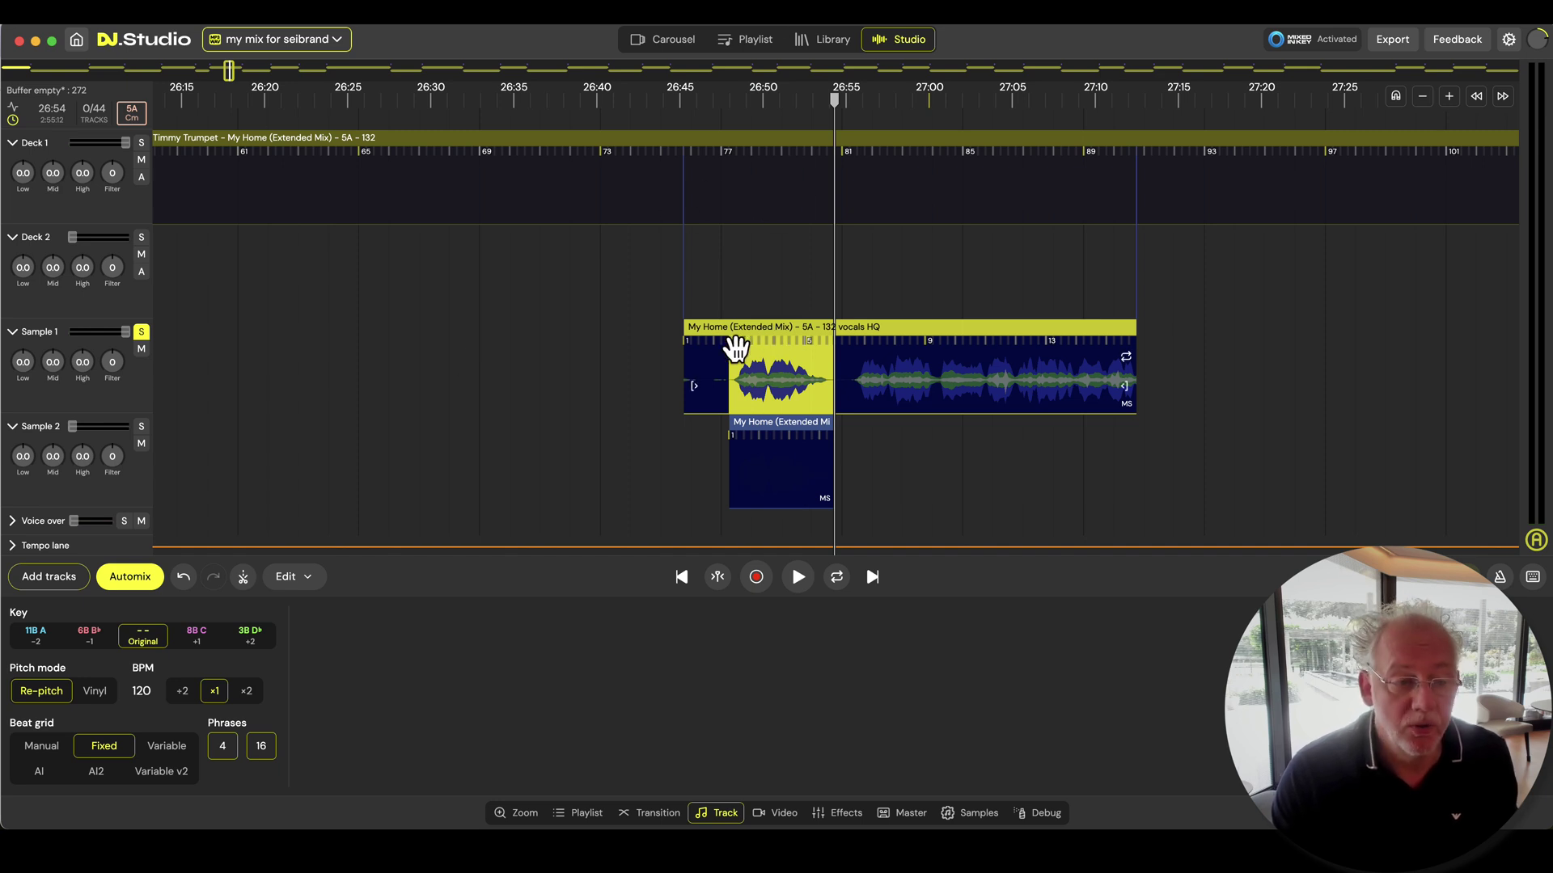
click(141, 334)
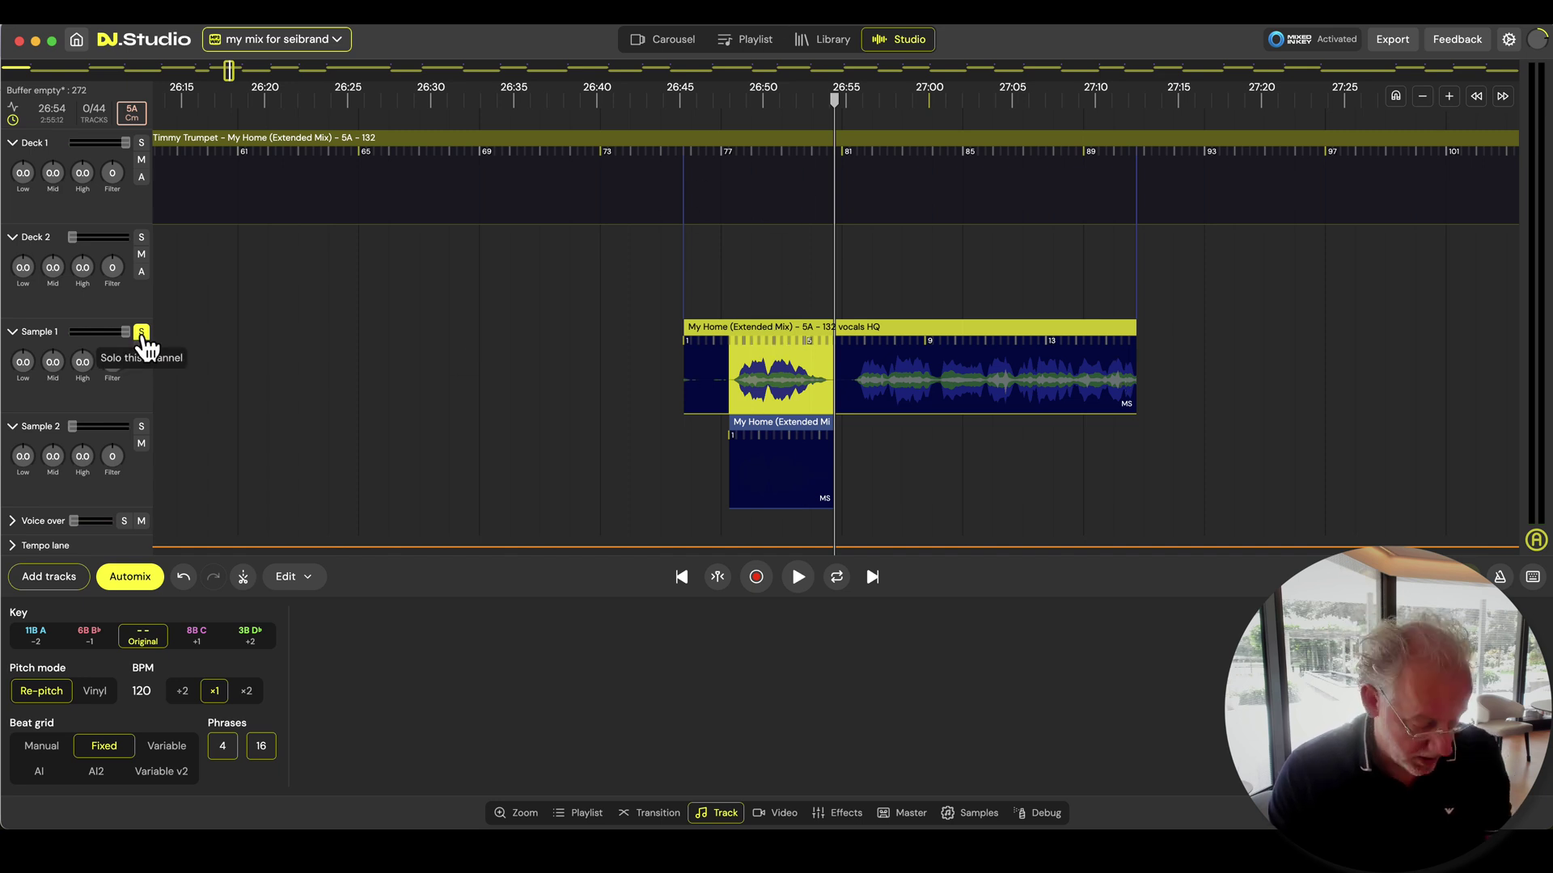
mouse_move(782, 461)
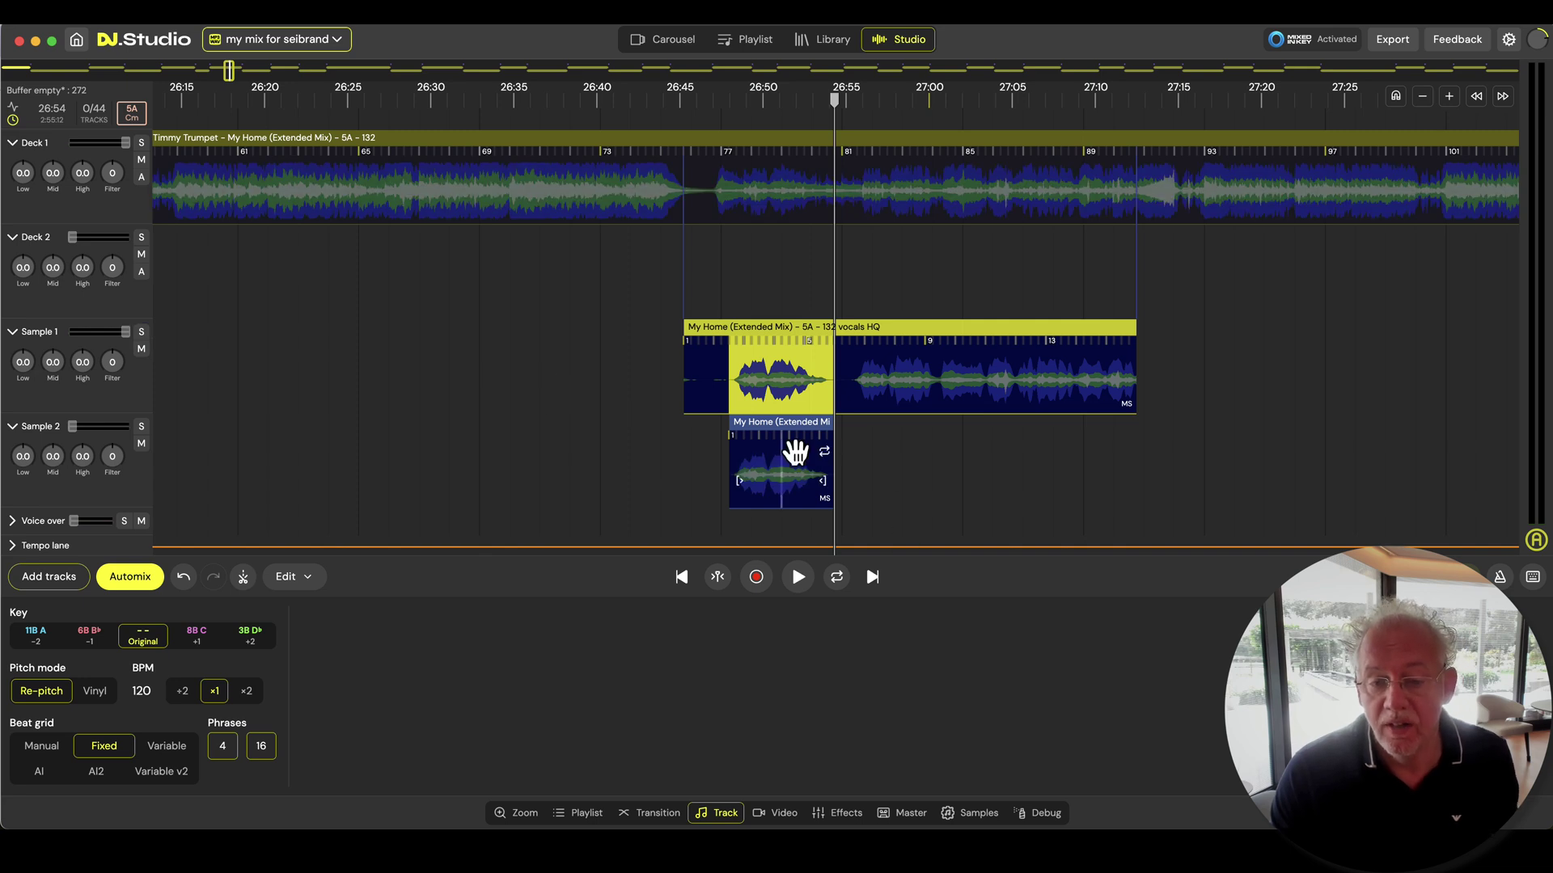
- Move the Sample 2 phrase clip earlier, to around bar 69, and play it
drag(795, 439, 546, 444)
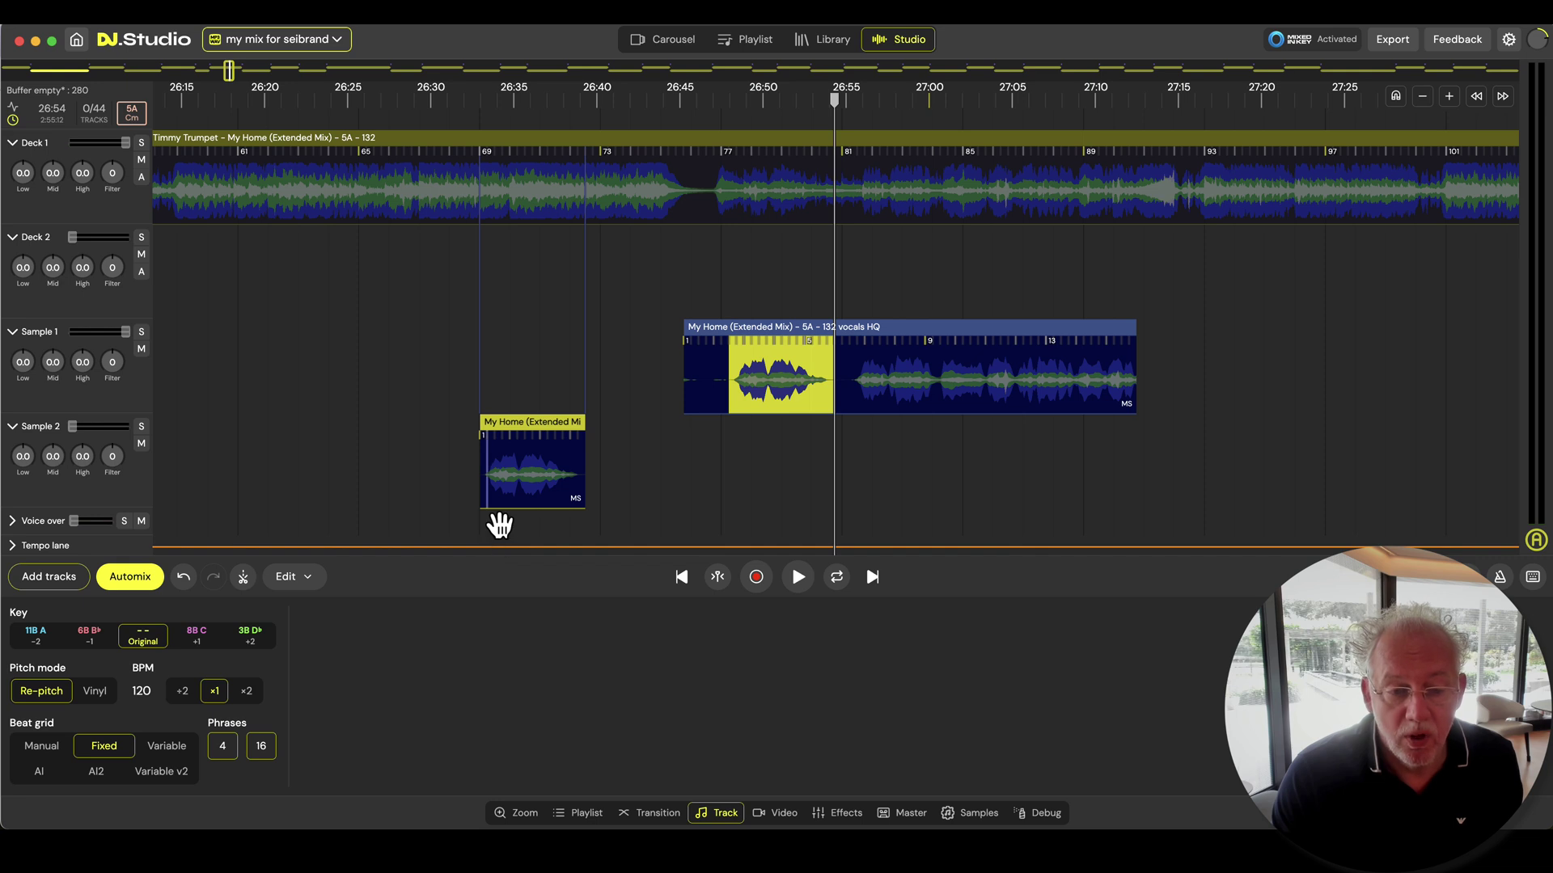
scroll(500, 525, up, 2)
scroll(500, 524, up, 2)
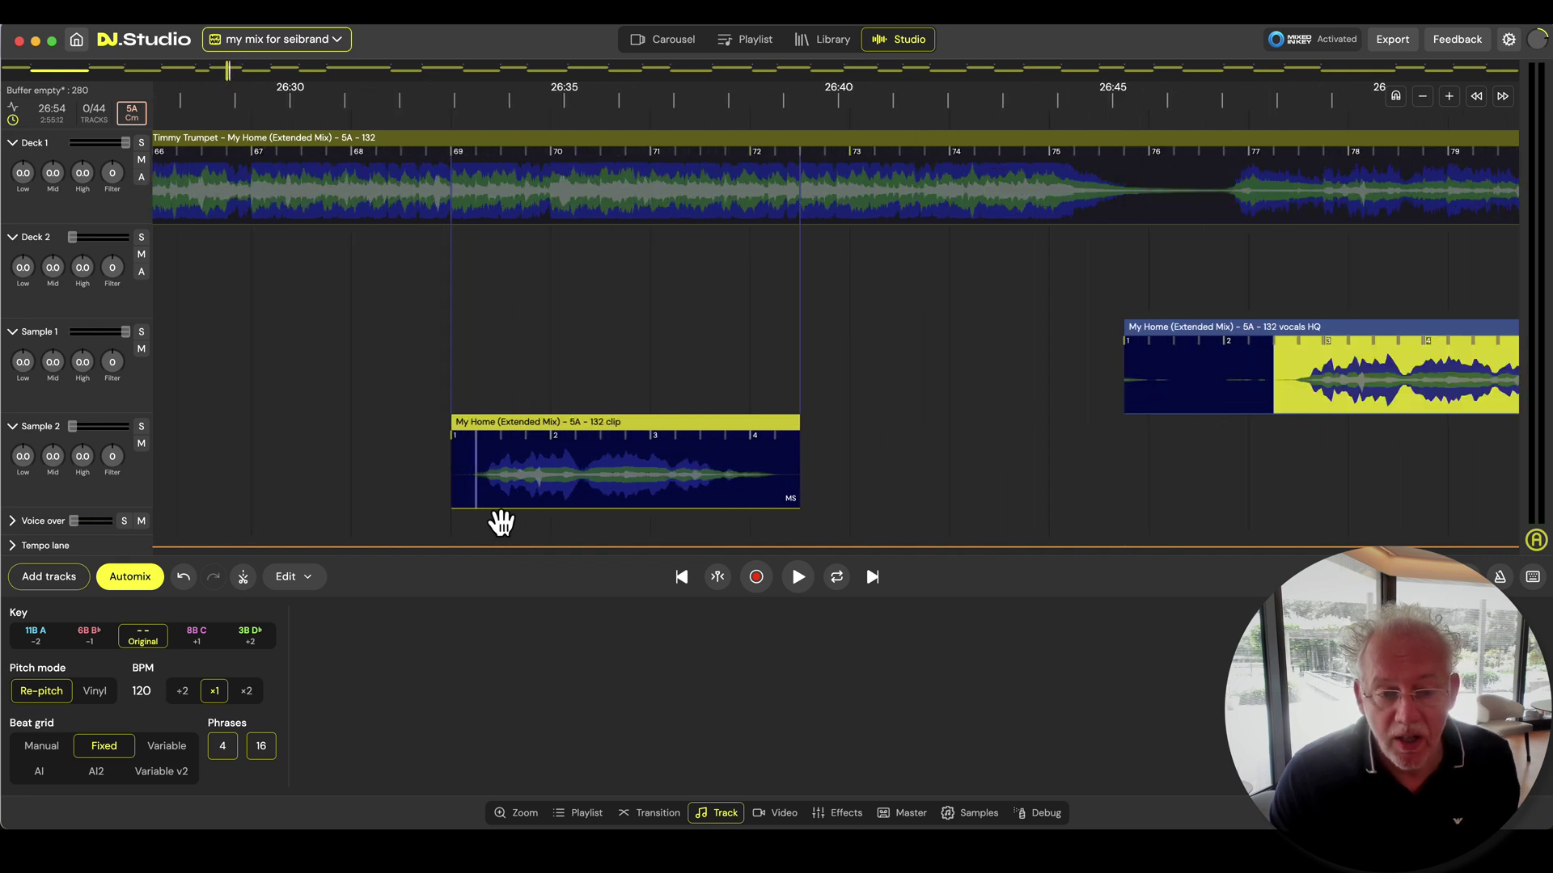
double_click(492, 480)
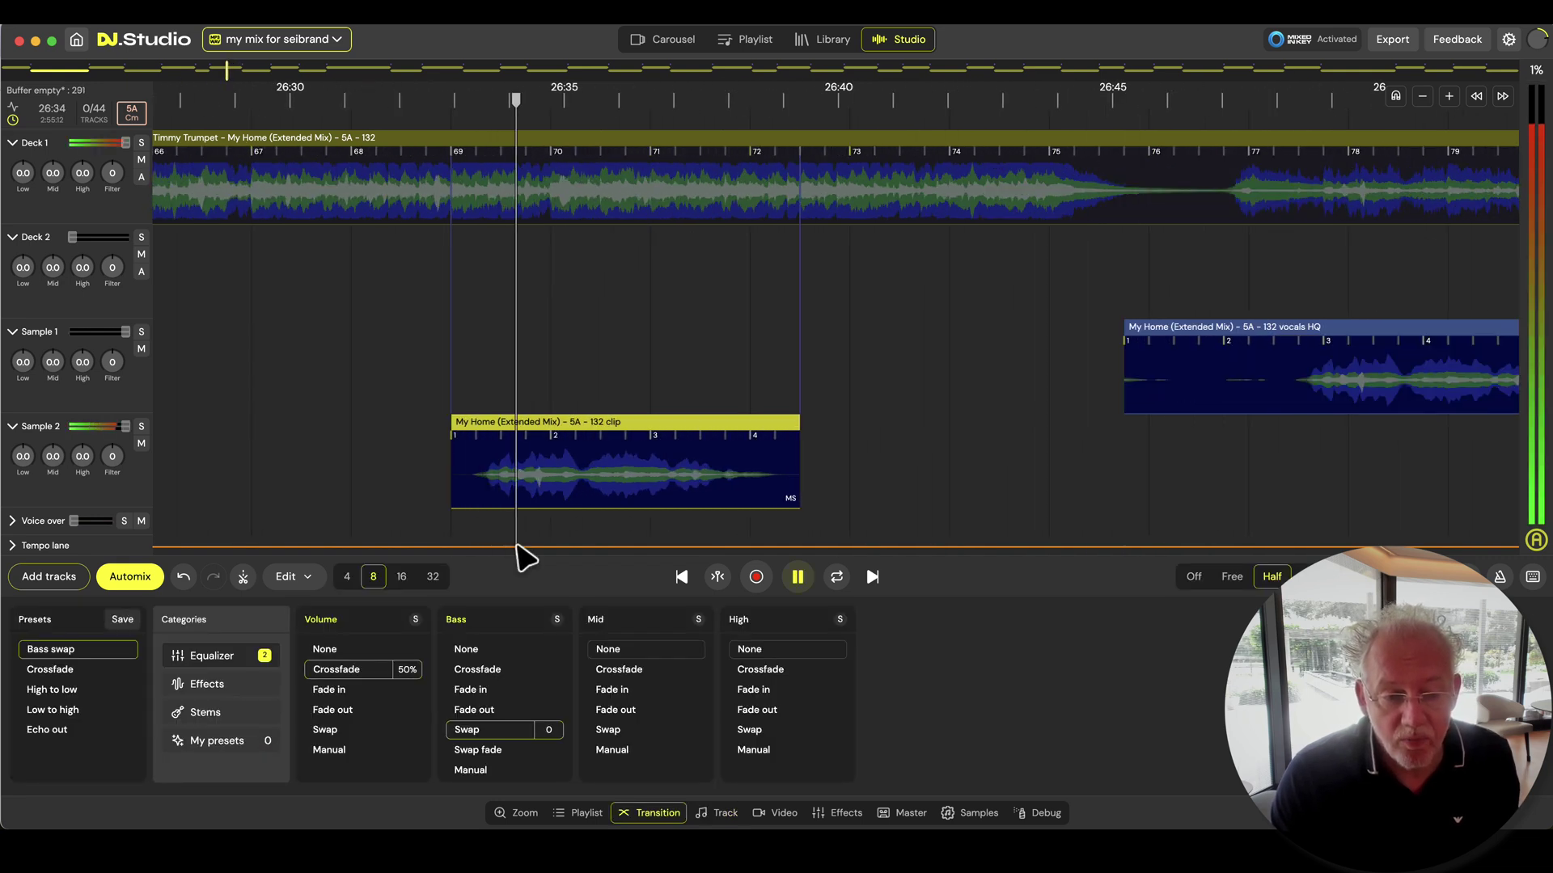
key(space)
- Solo Sample 2, trim the phrase clip's end shorter, and audition near its end
key(s)
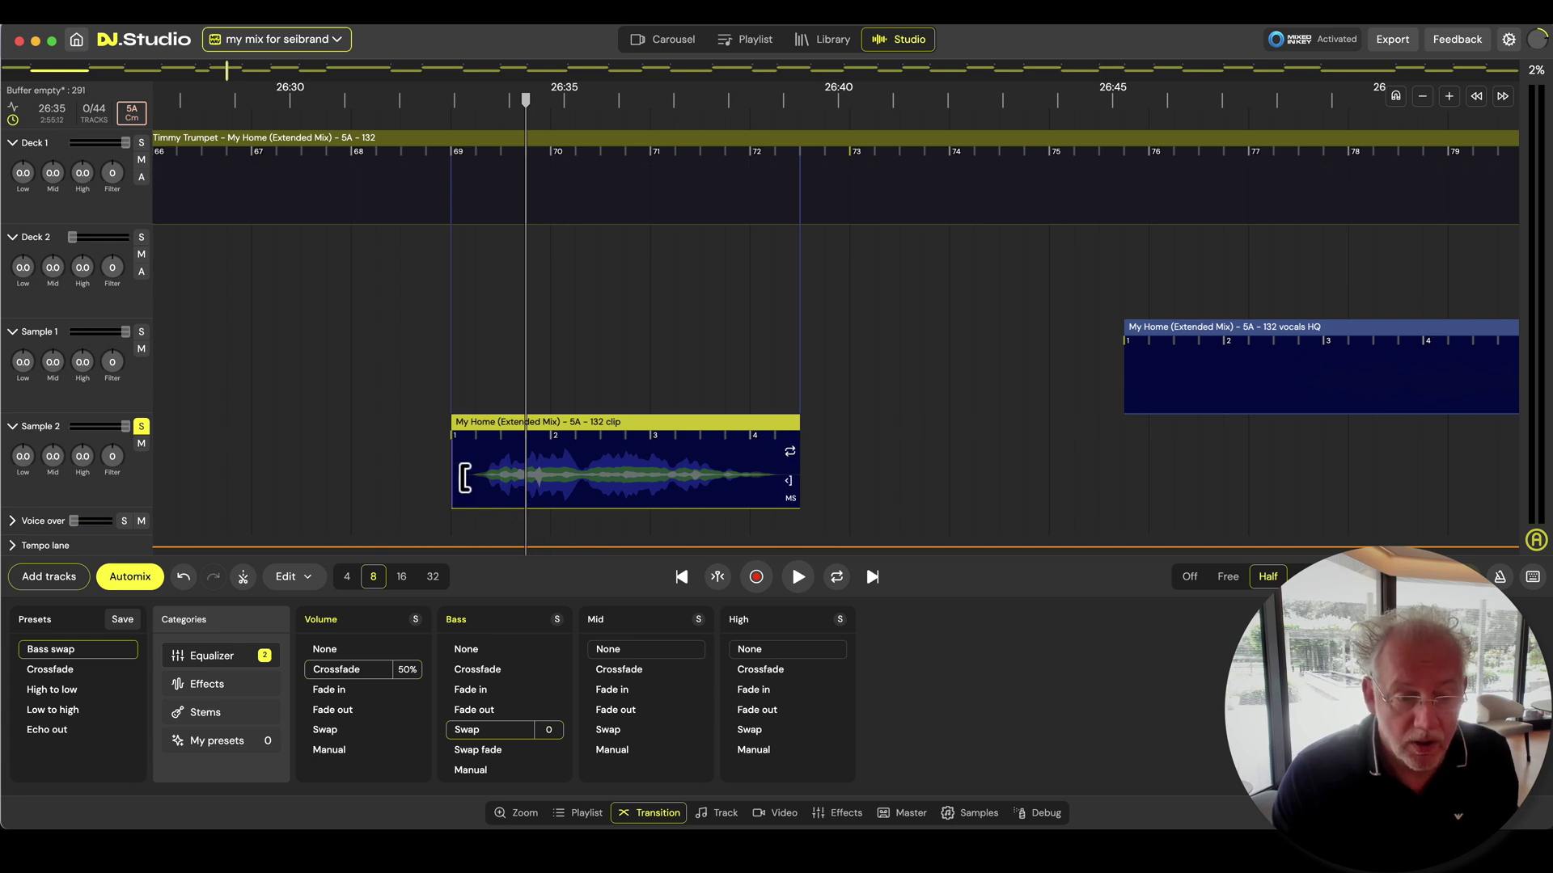
double_click(464, 478)
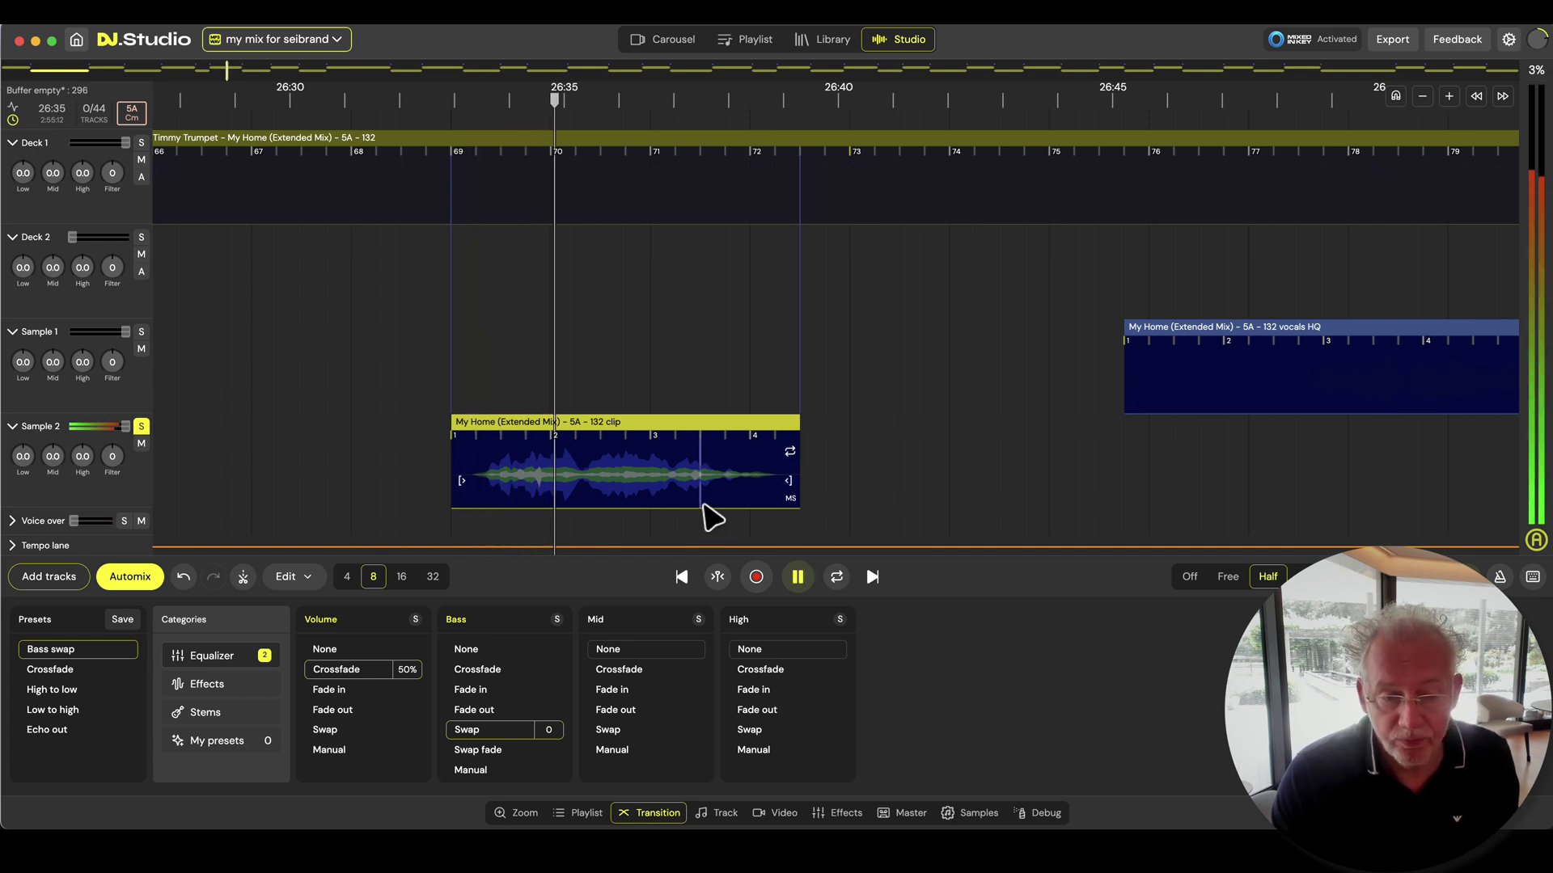
click(522, 492)
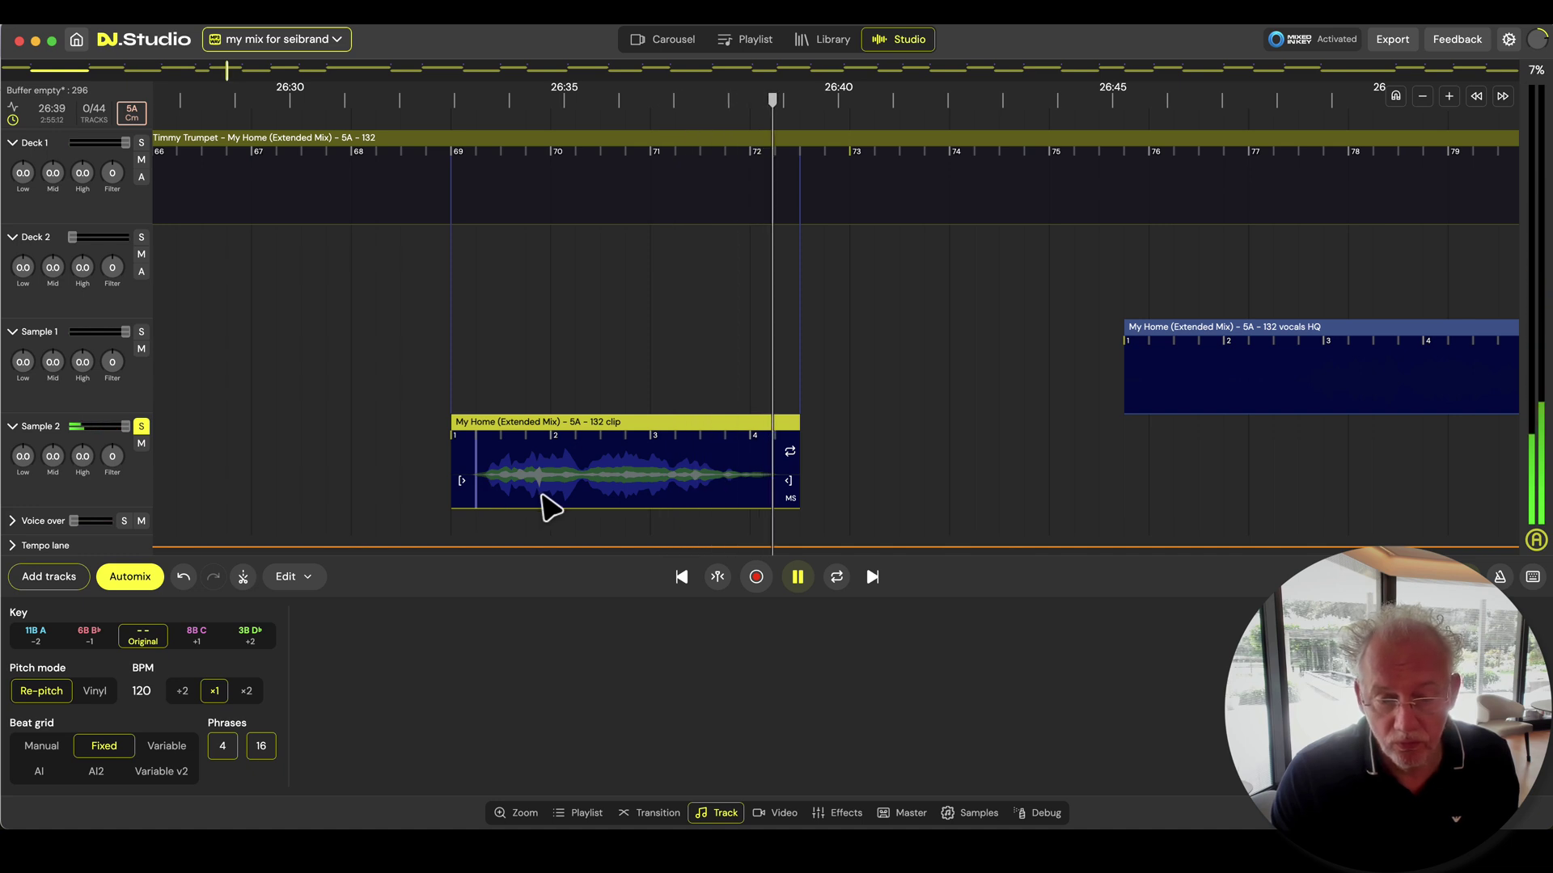
key(space)
drag(789, 484, 735, 483)
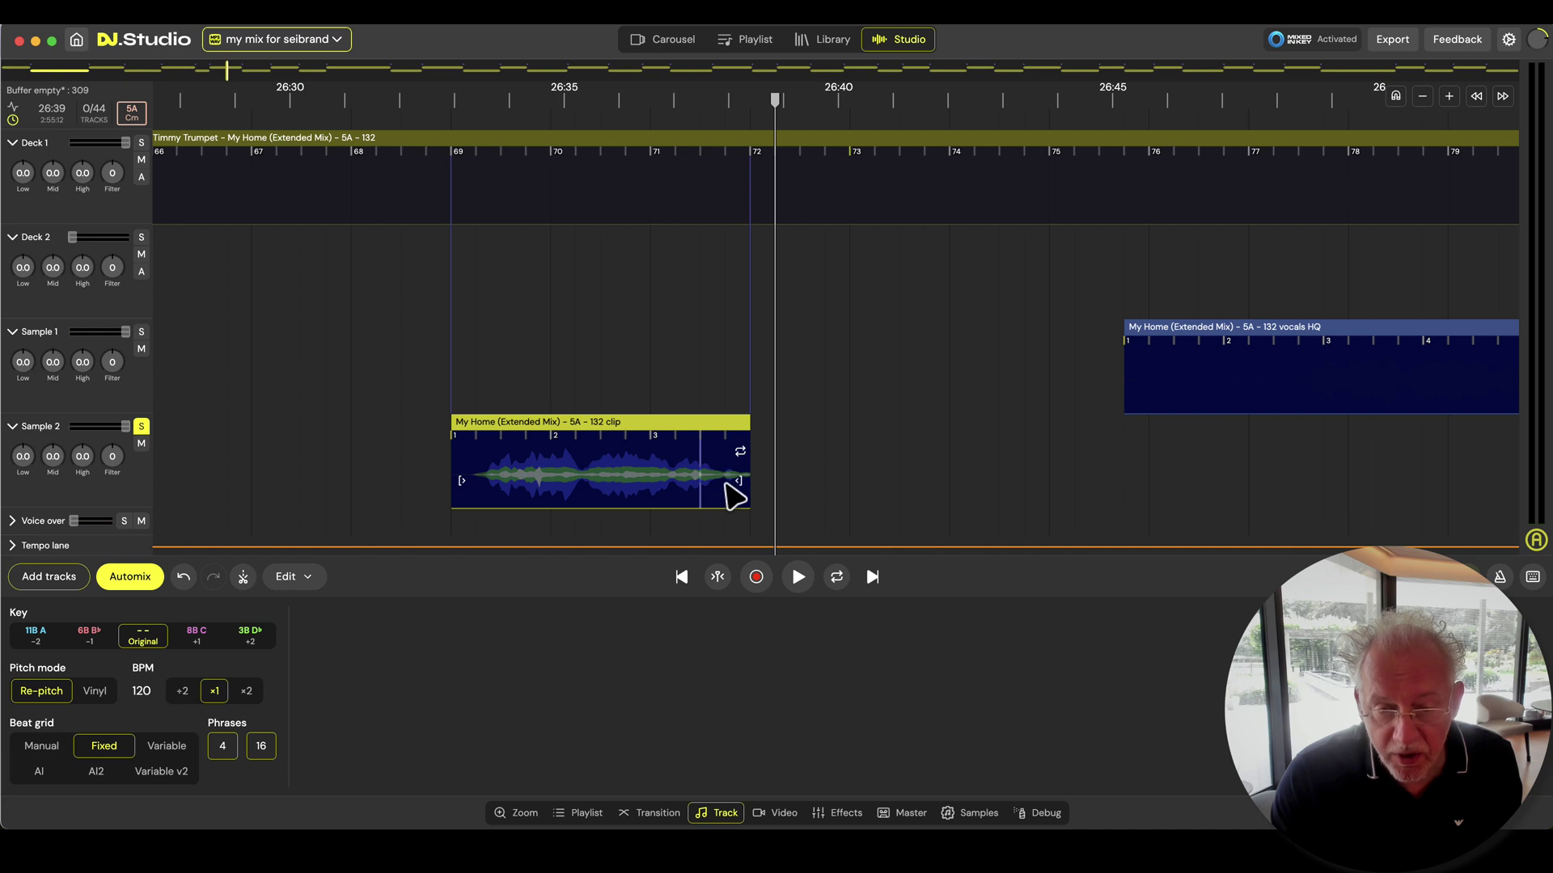
click(665, 533)
key(space)
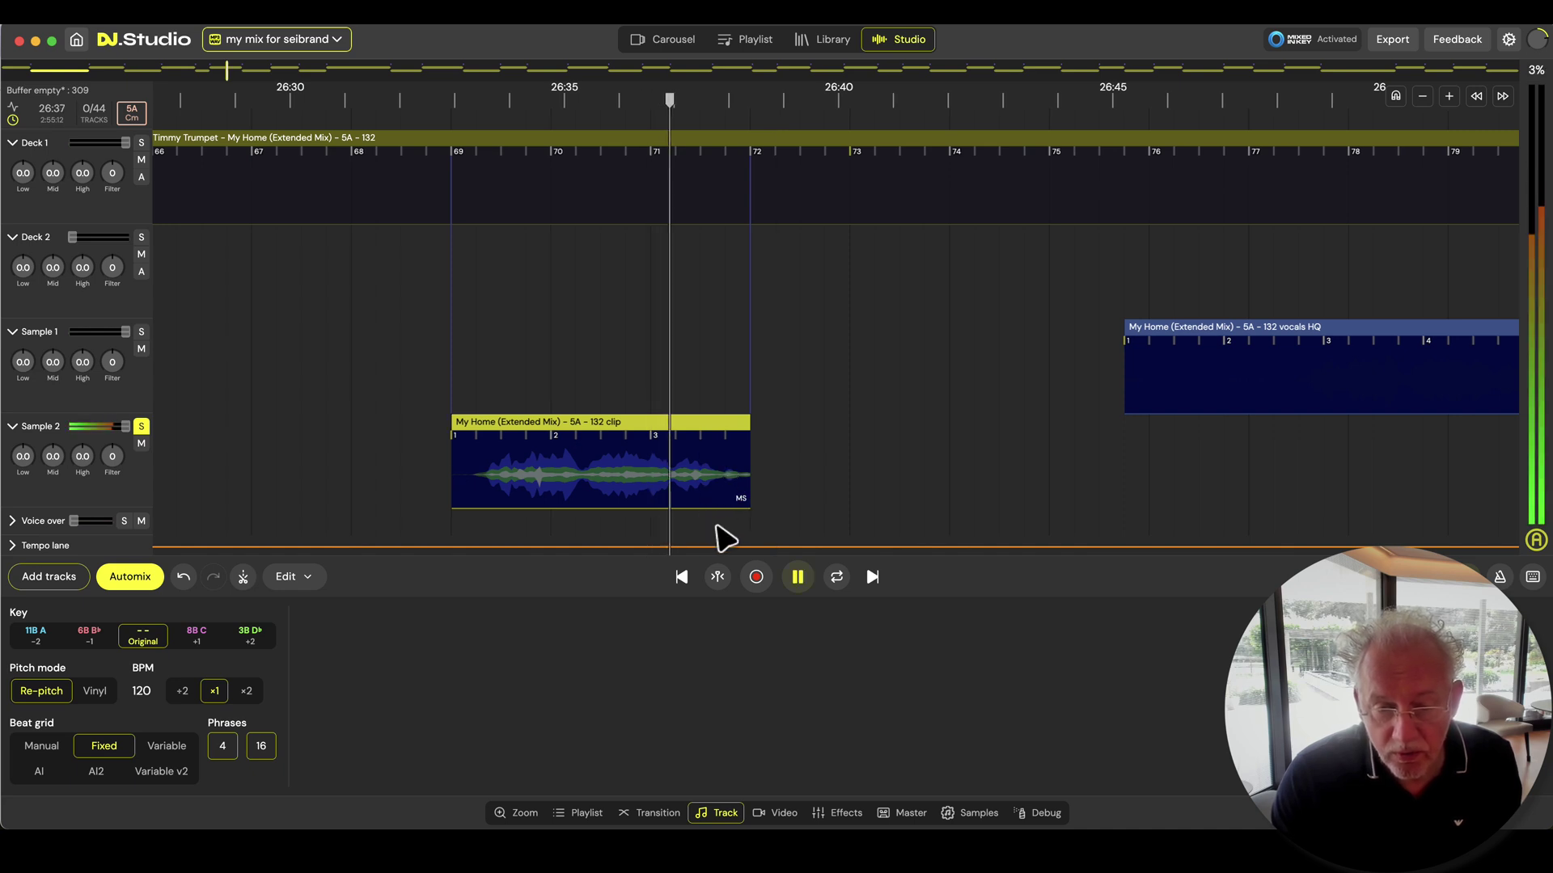
scroll(729, 537, up, 3)
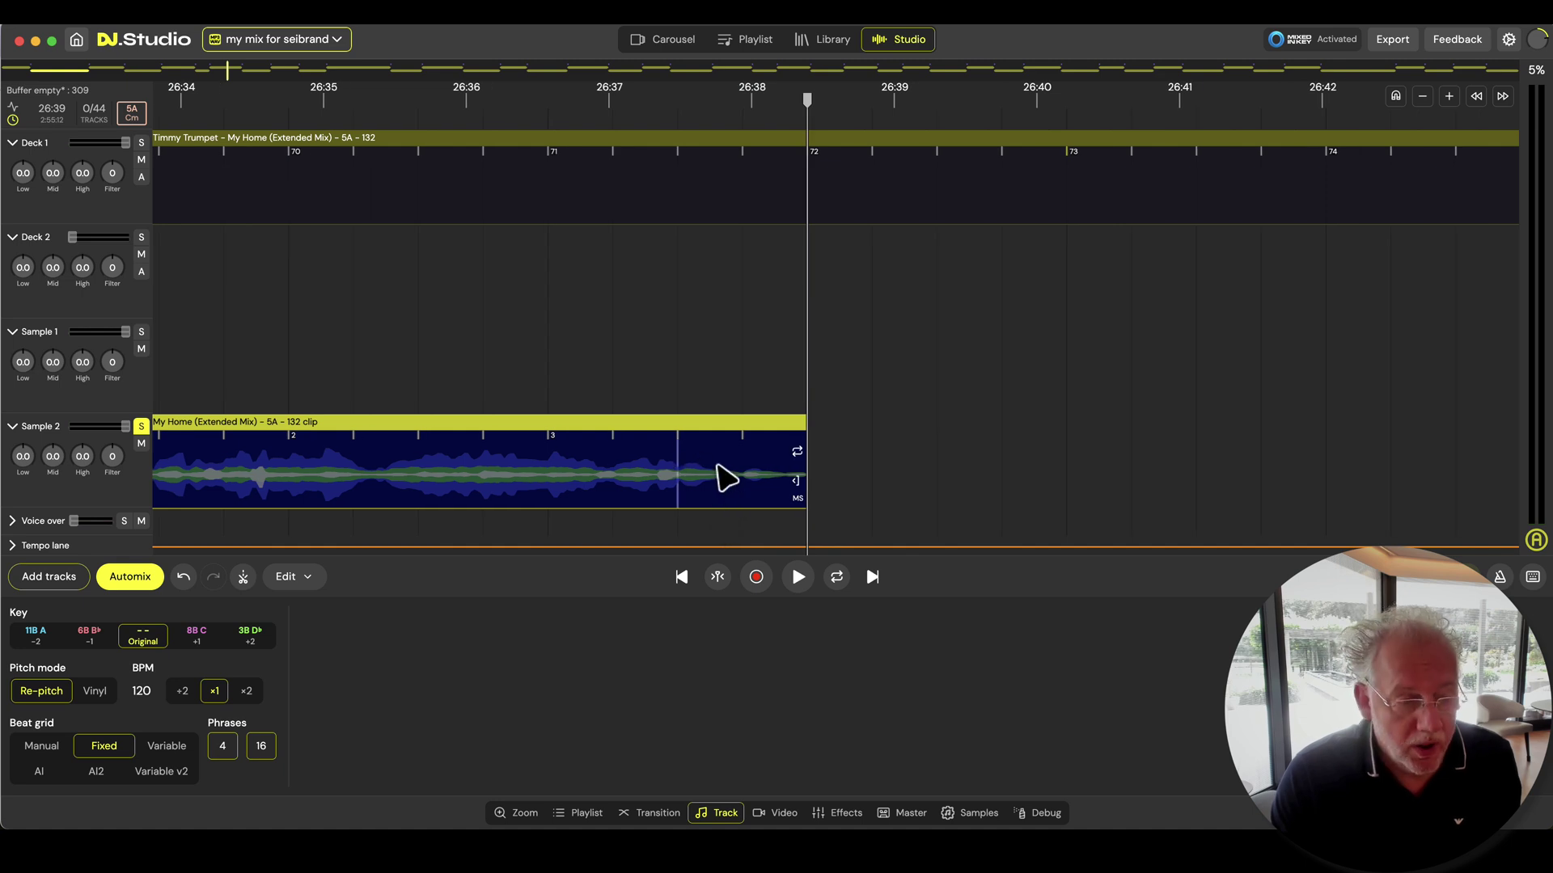
- Add a Sample 2 clip volume point dropping to about −50 dB just before its end
click(837, 814)
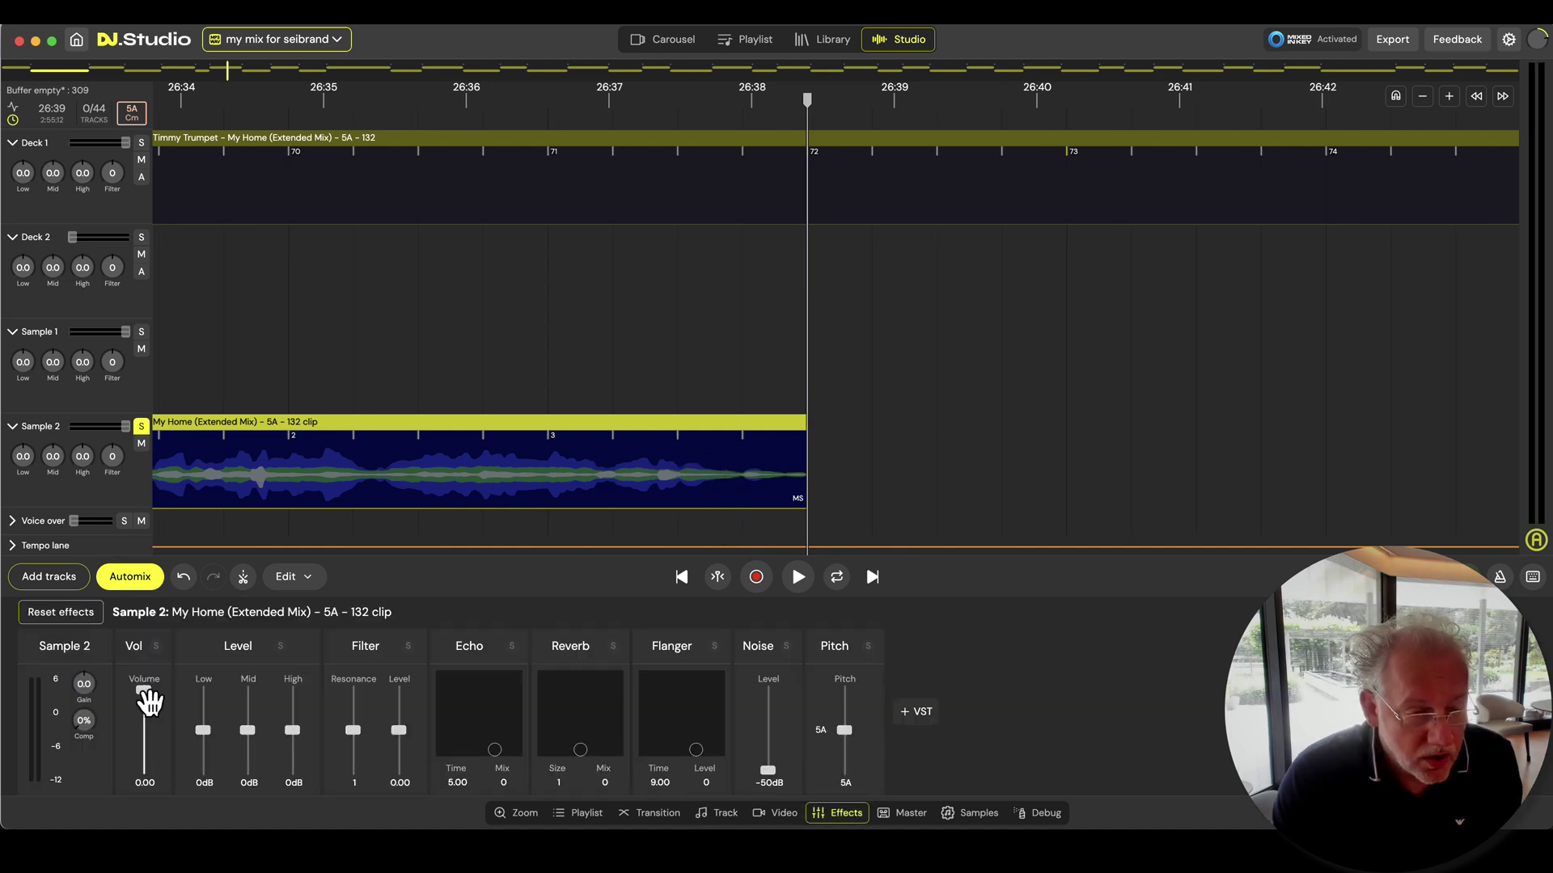
drag(148, 693, 156, 700)
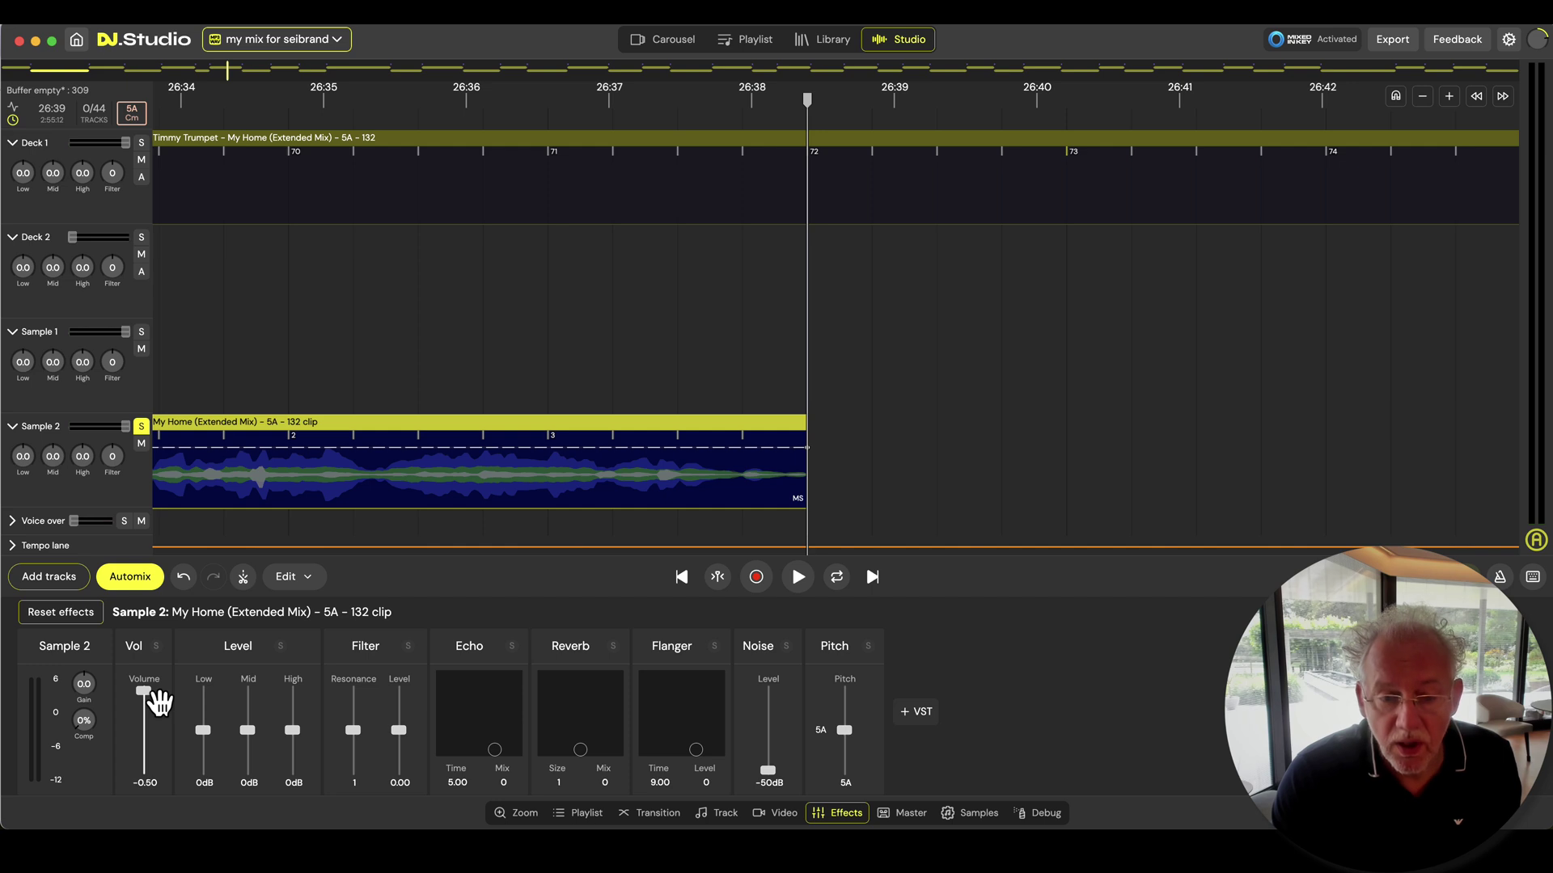
mouse_move(709, 448)
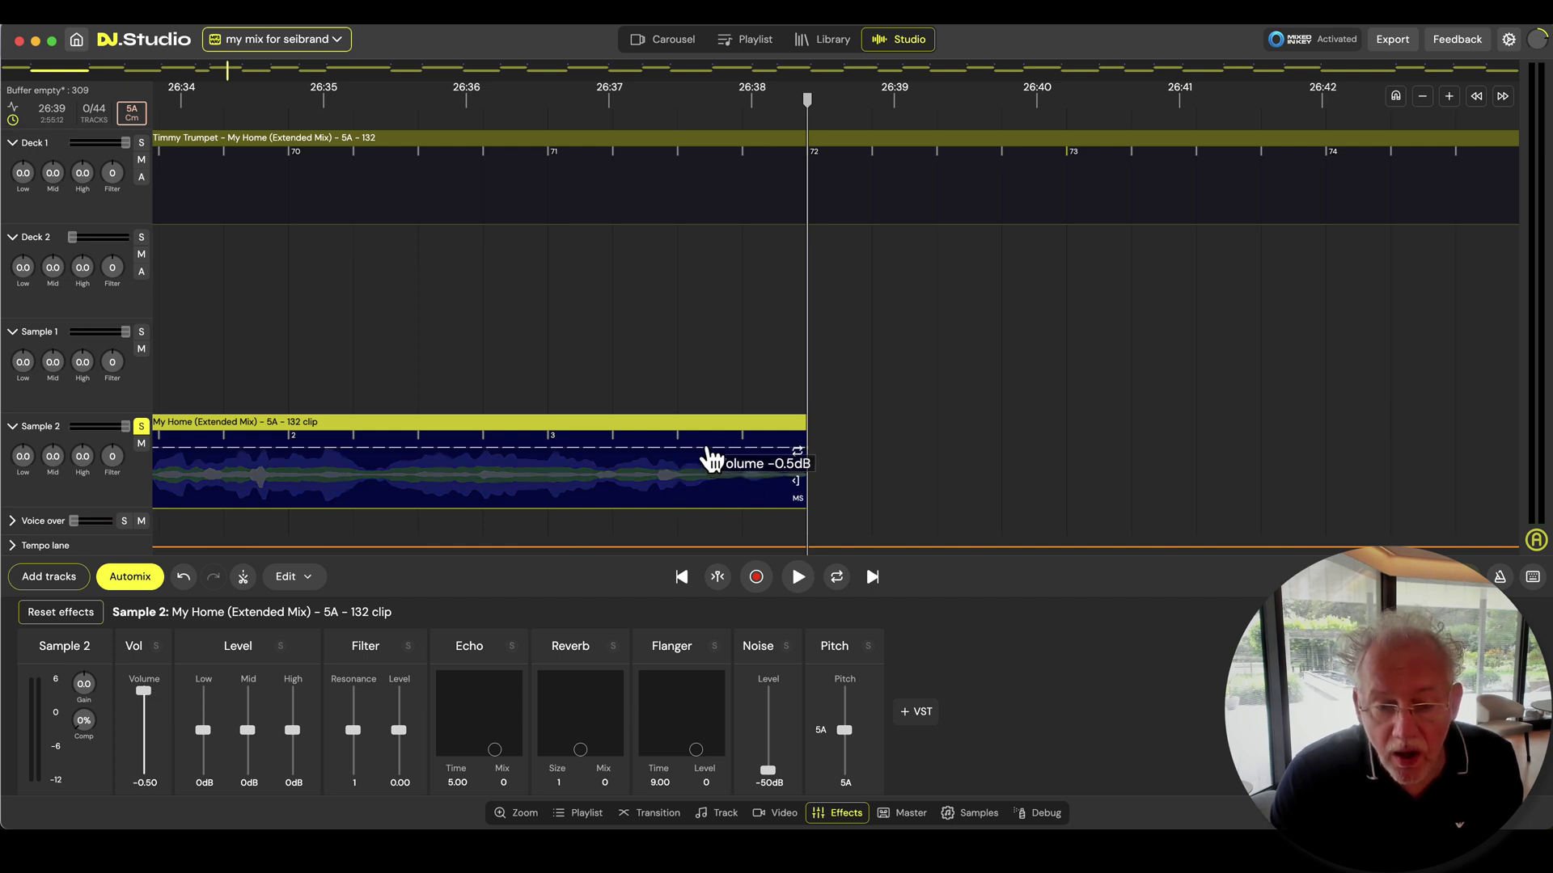
drag(710, 453, 733, 507)
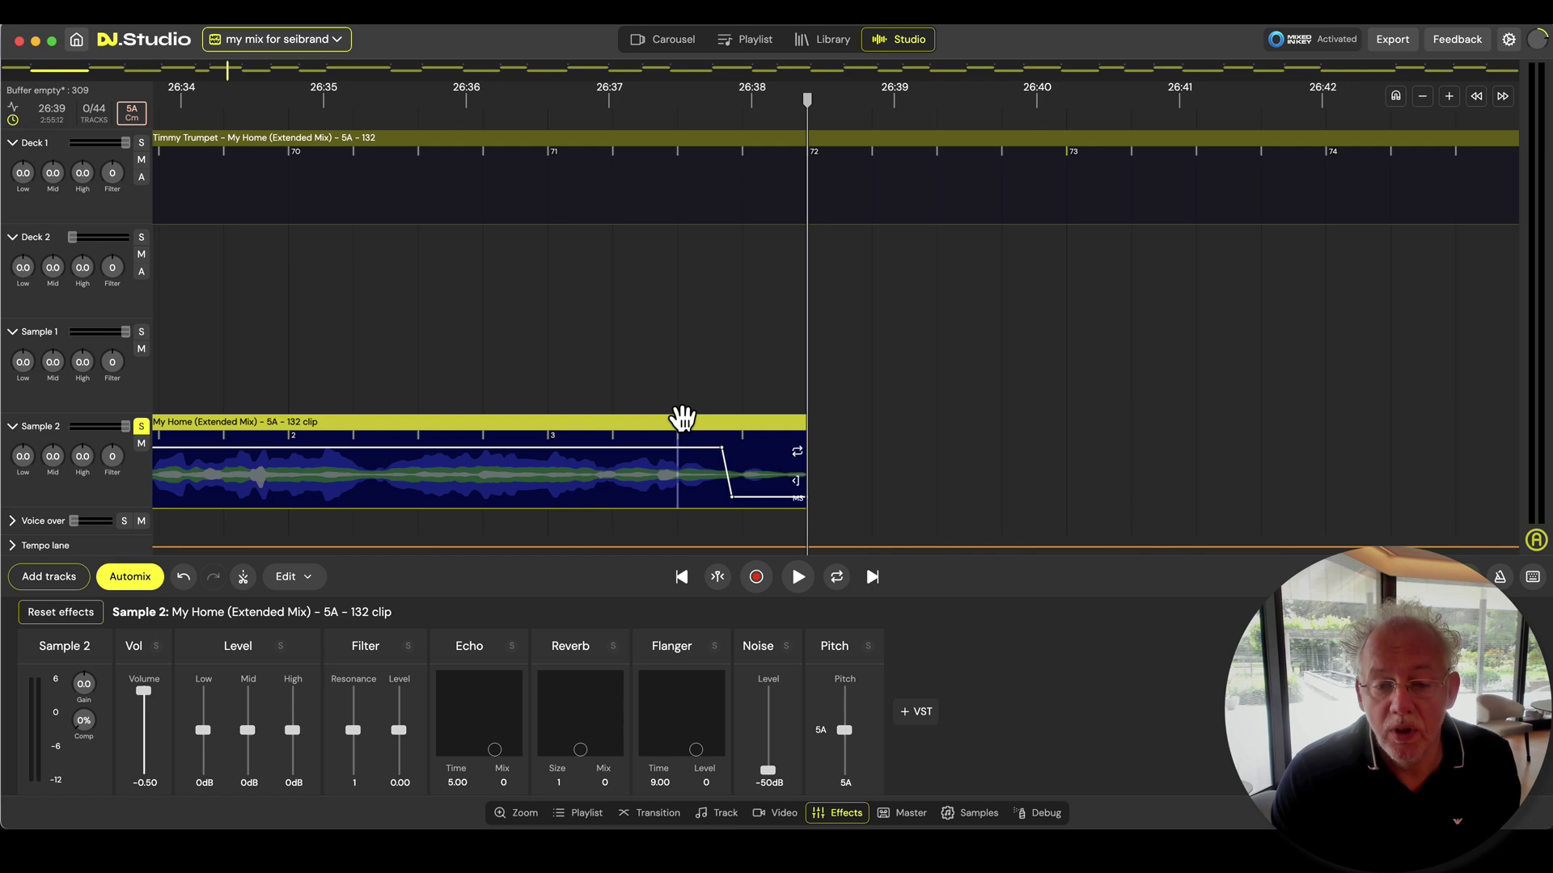
key(space)
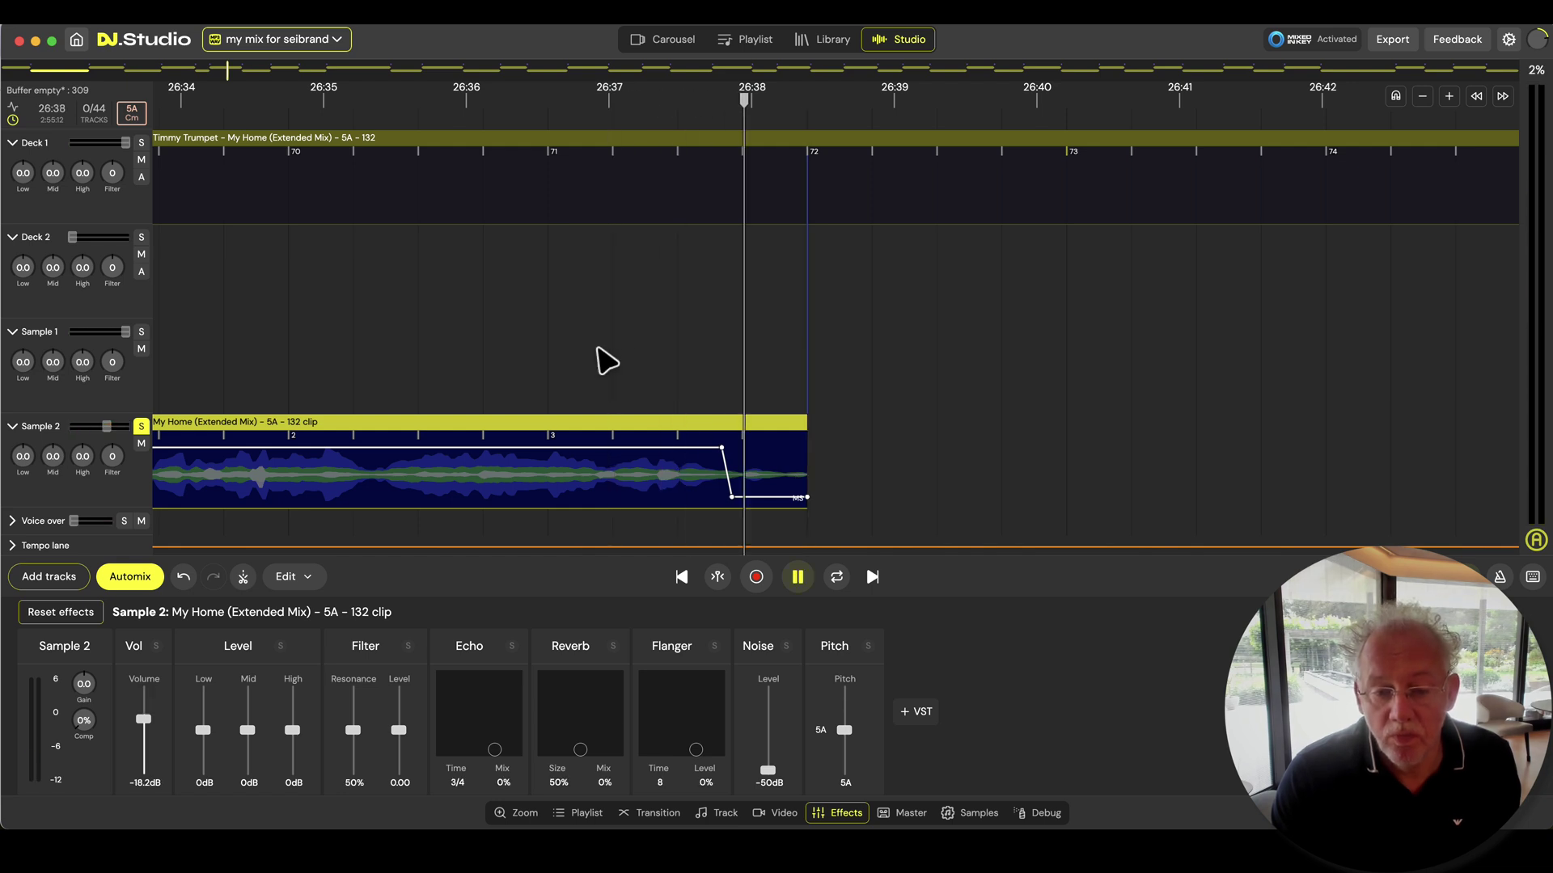
key(space)
mouse_move(724, 453)
mouse_down()
mouse_move(686, 443)
mouse_move(726, 491)
mouse_move(691, 519)
mouse_up()
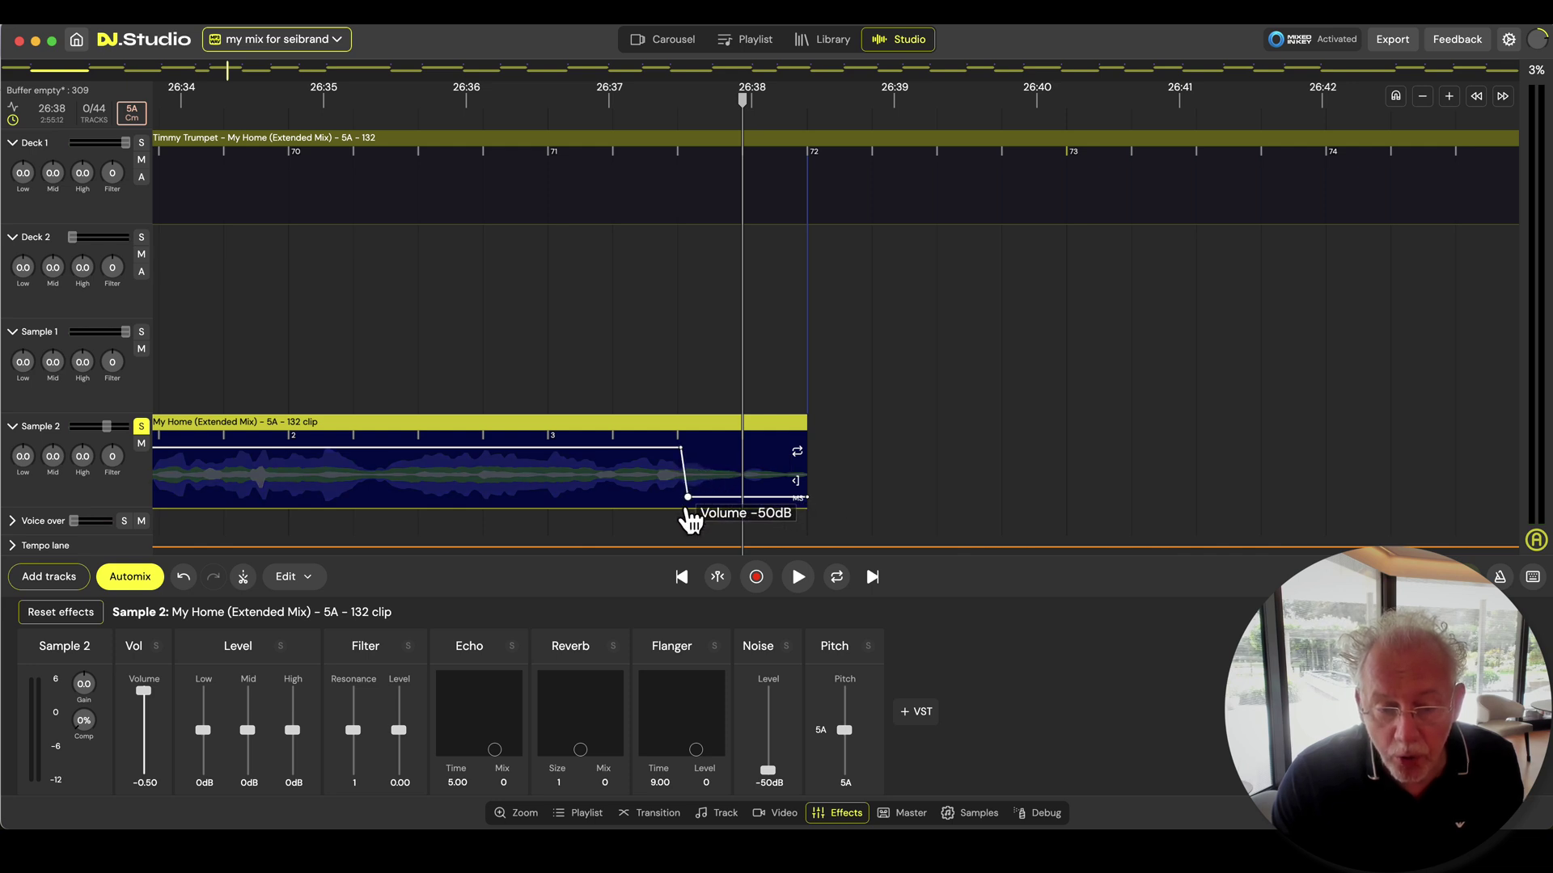
key(space)
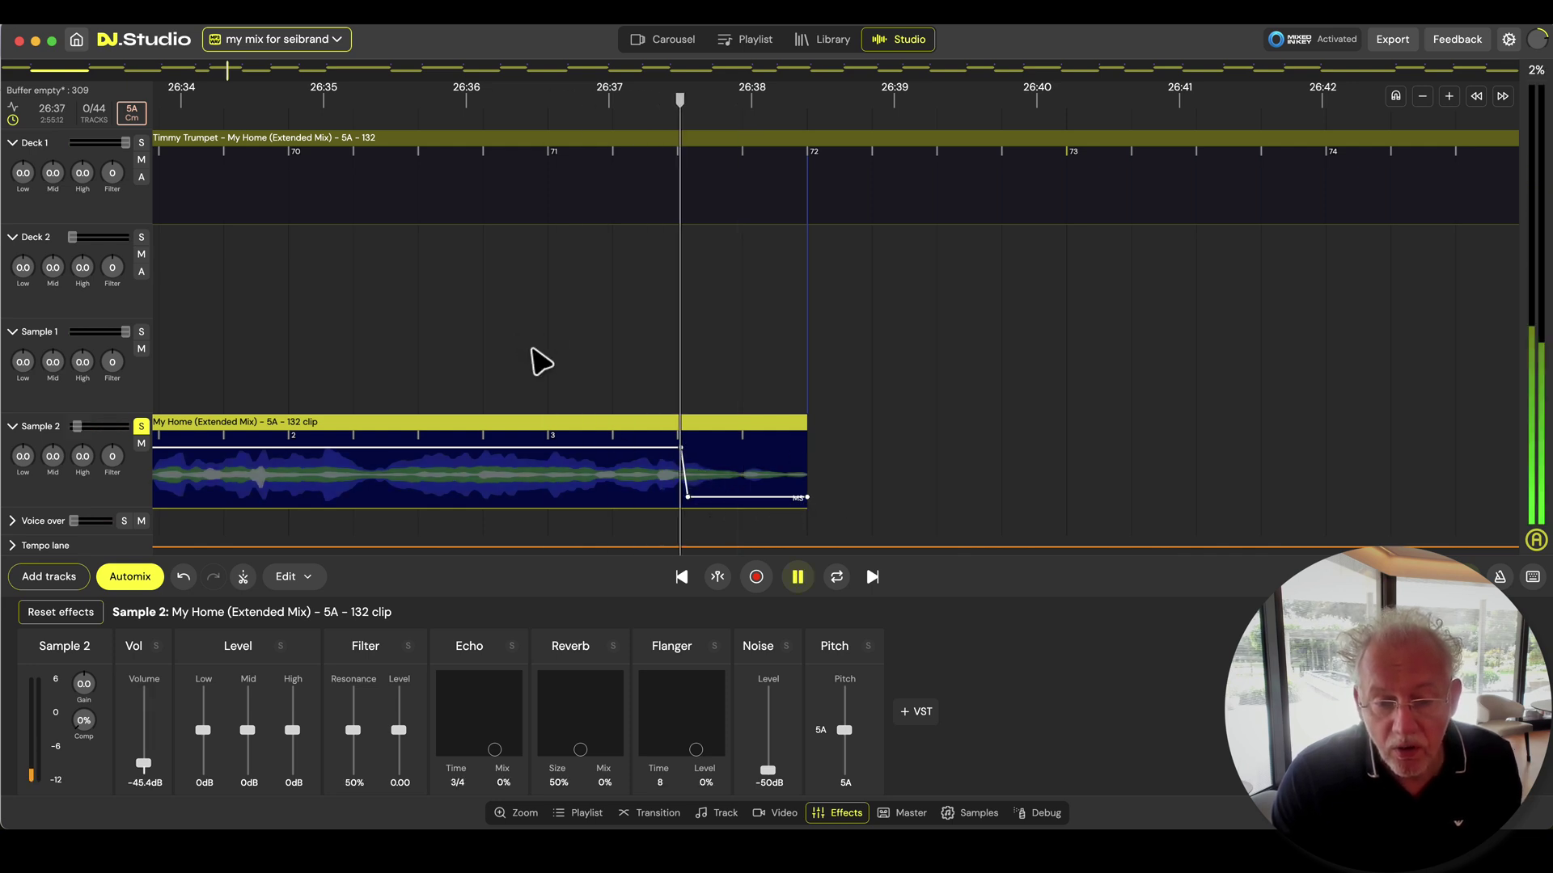
key(space)
mouse_move(479, 467)
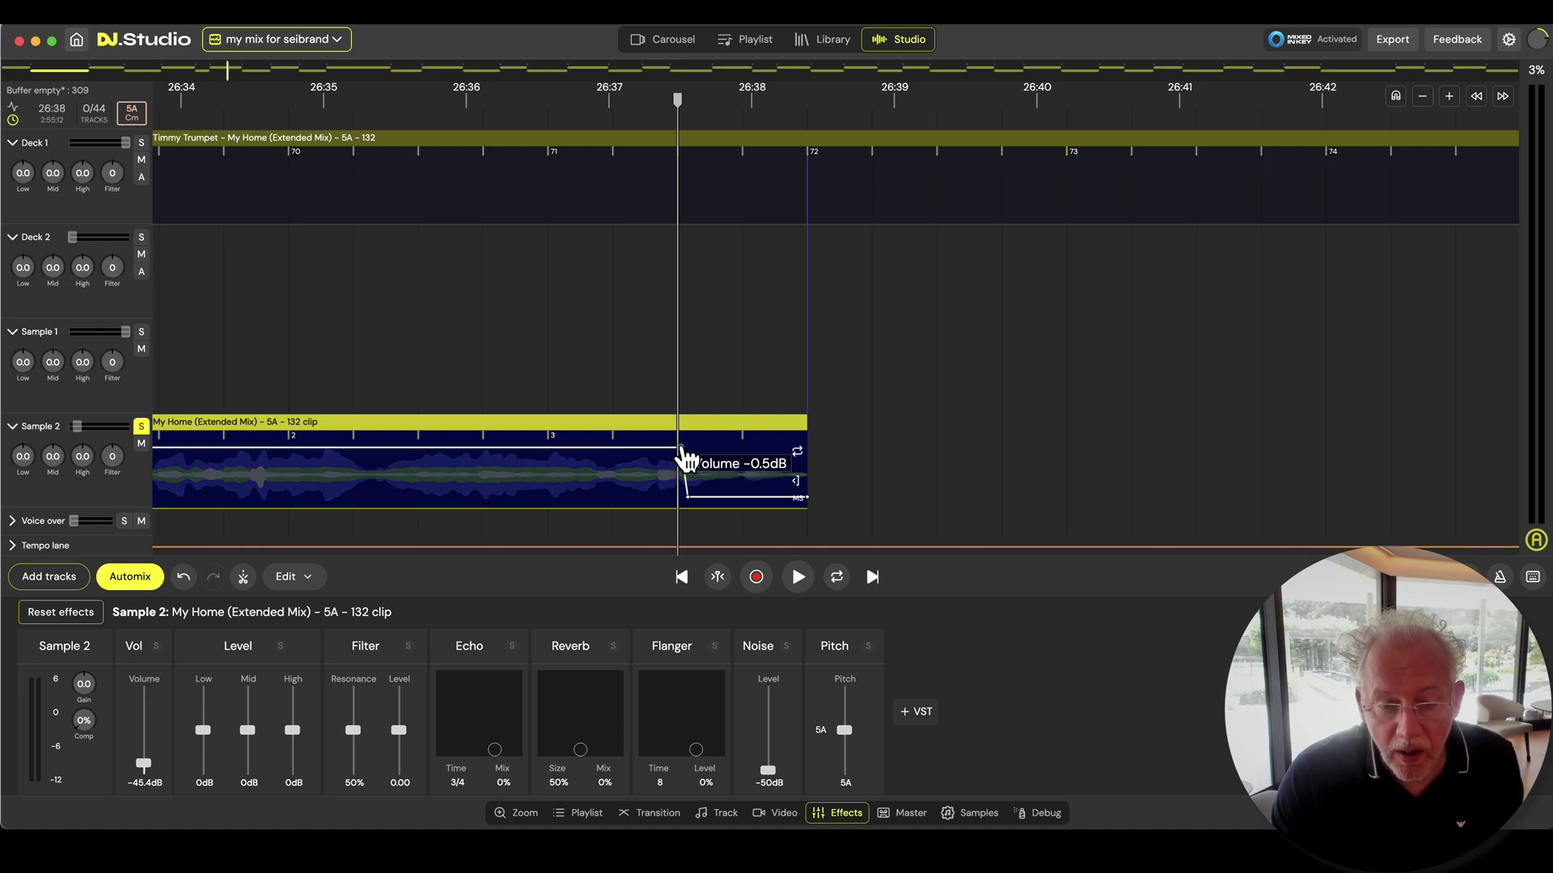
scroll(614, 364, down, 3)
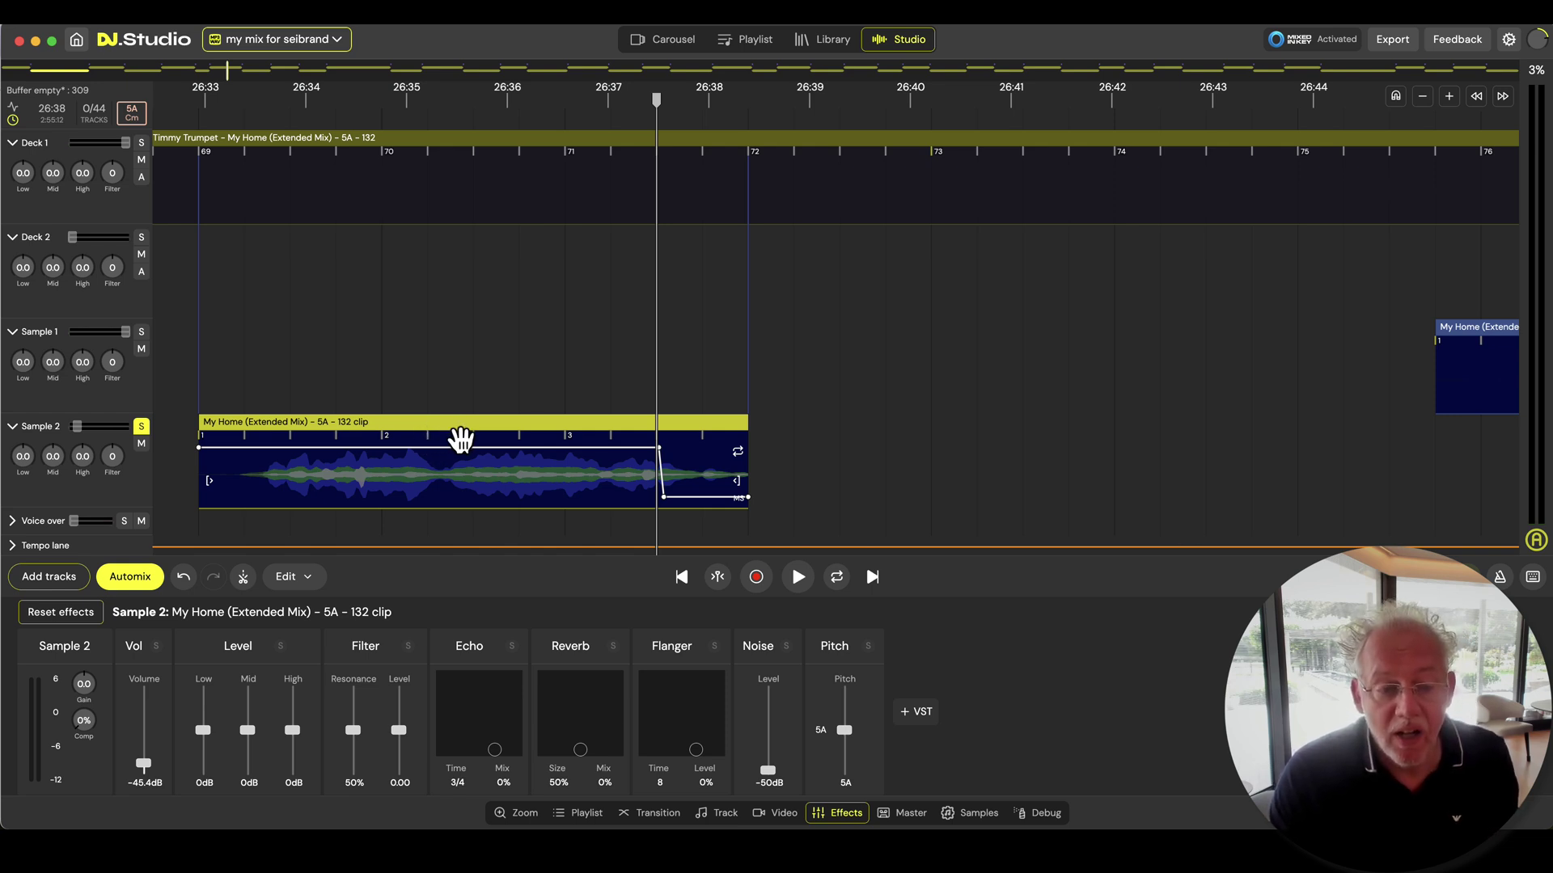
- Copy the vocal clip onto Sample 1, unsolo Sample 2, mute Deck 1, and audition
drag(460, 439, 524, 372)
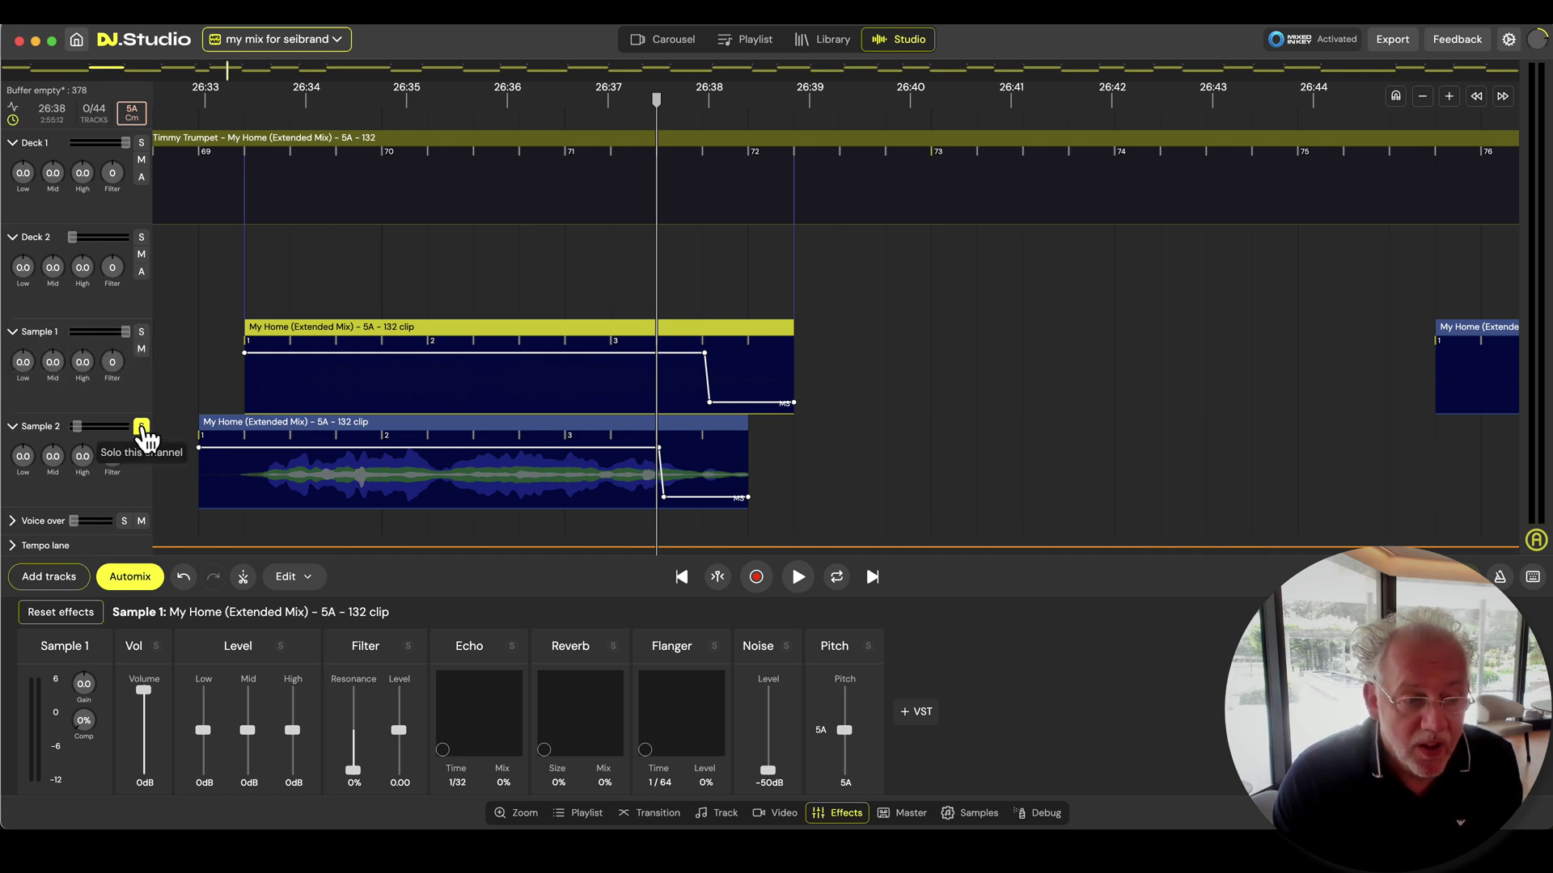
click(141, 426)
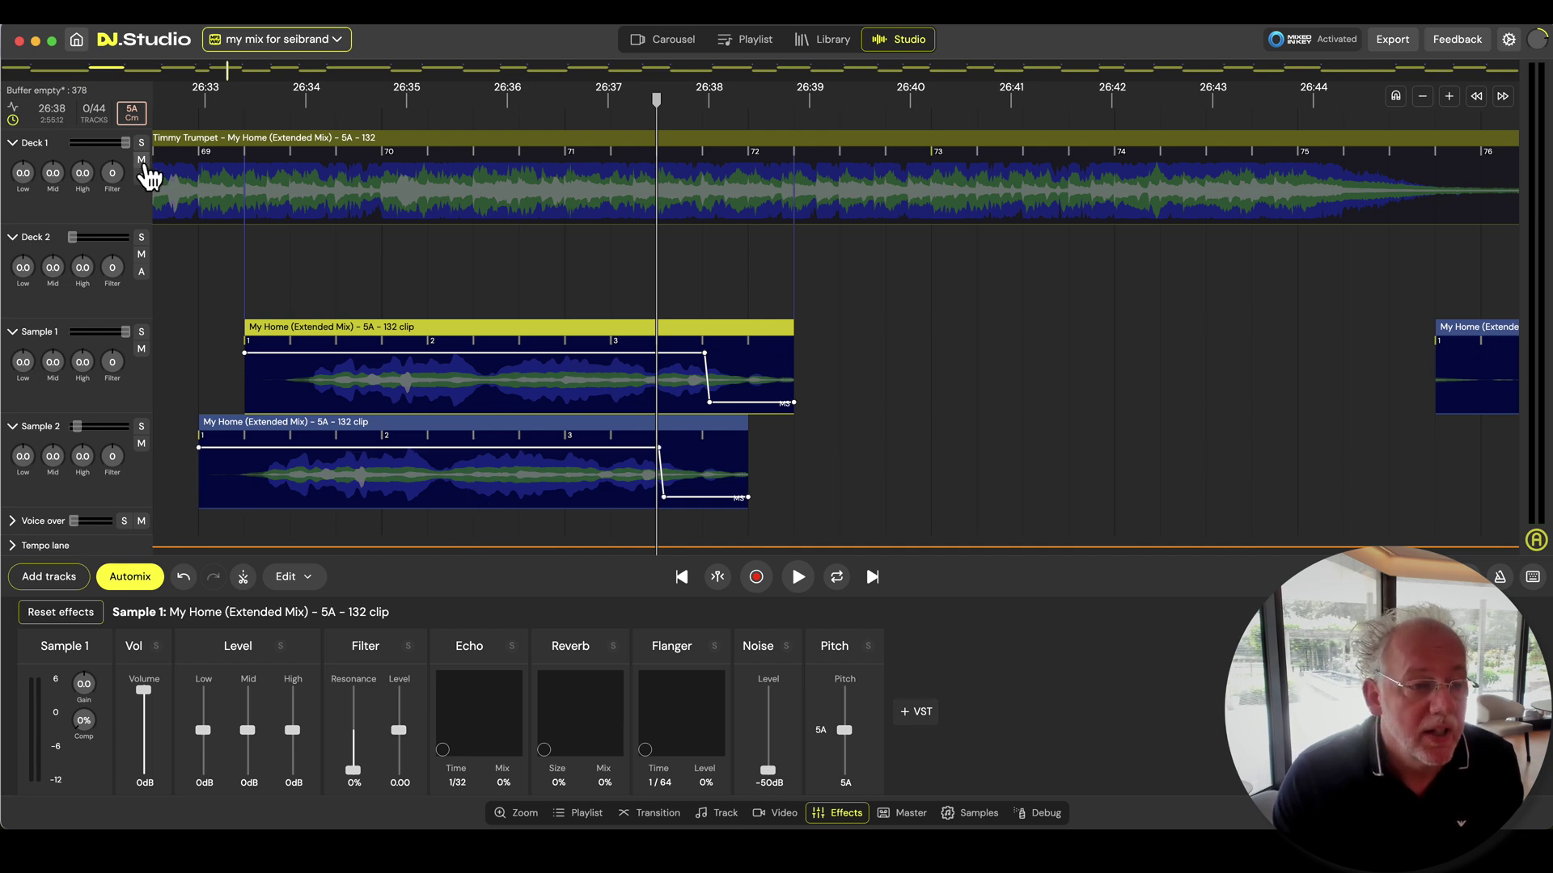
click(142, 161)
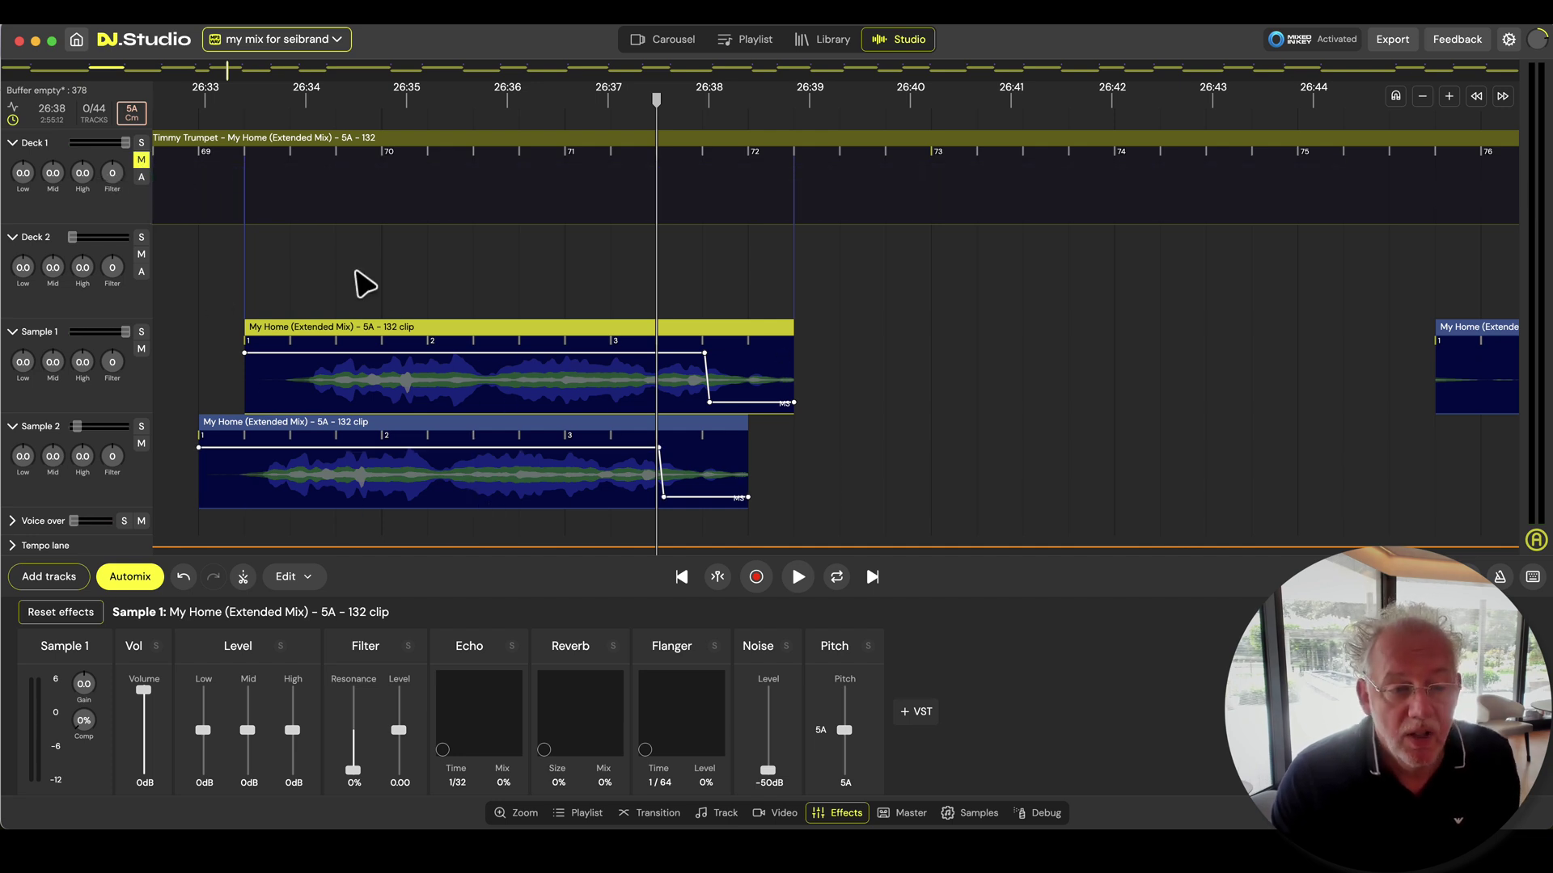
click(206, 259)
key(space)
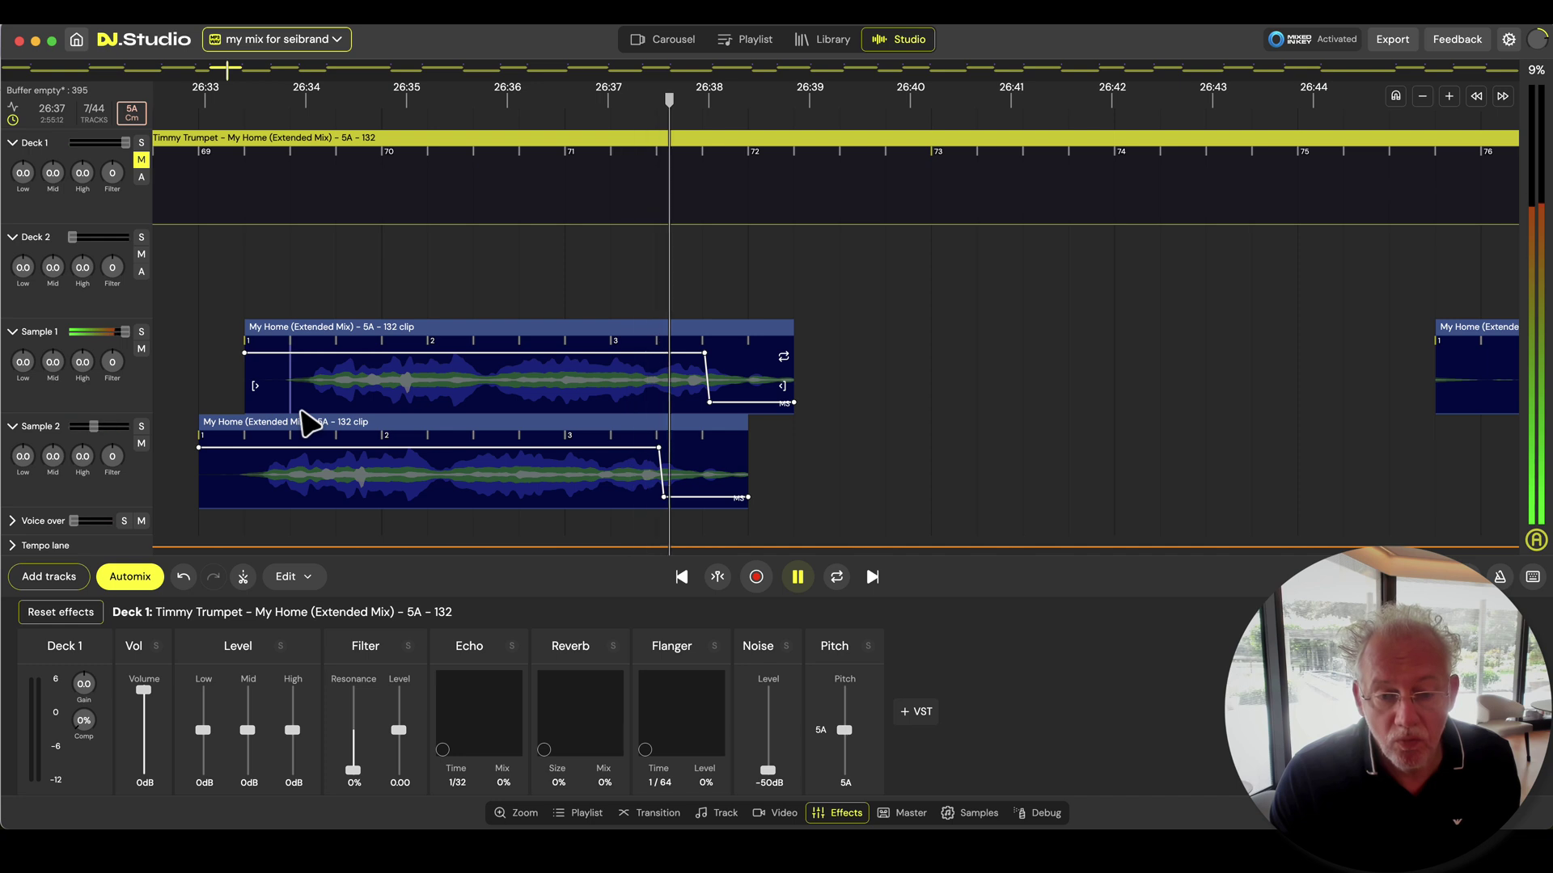
key(space)
mouse_move(571, 386)
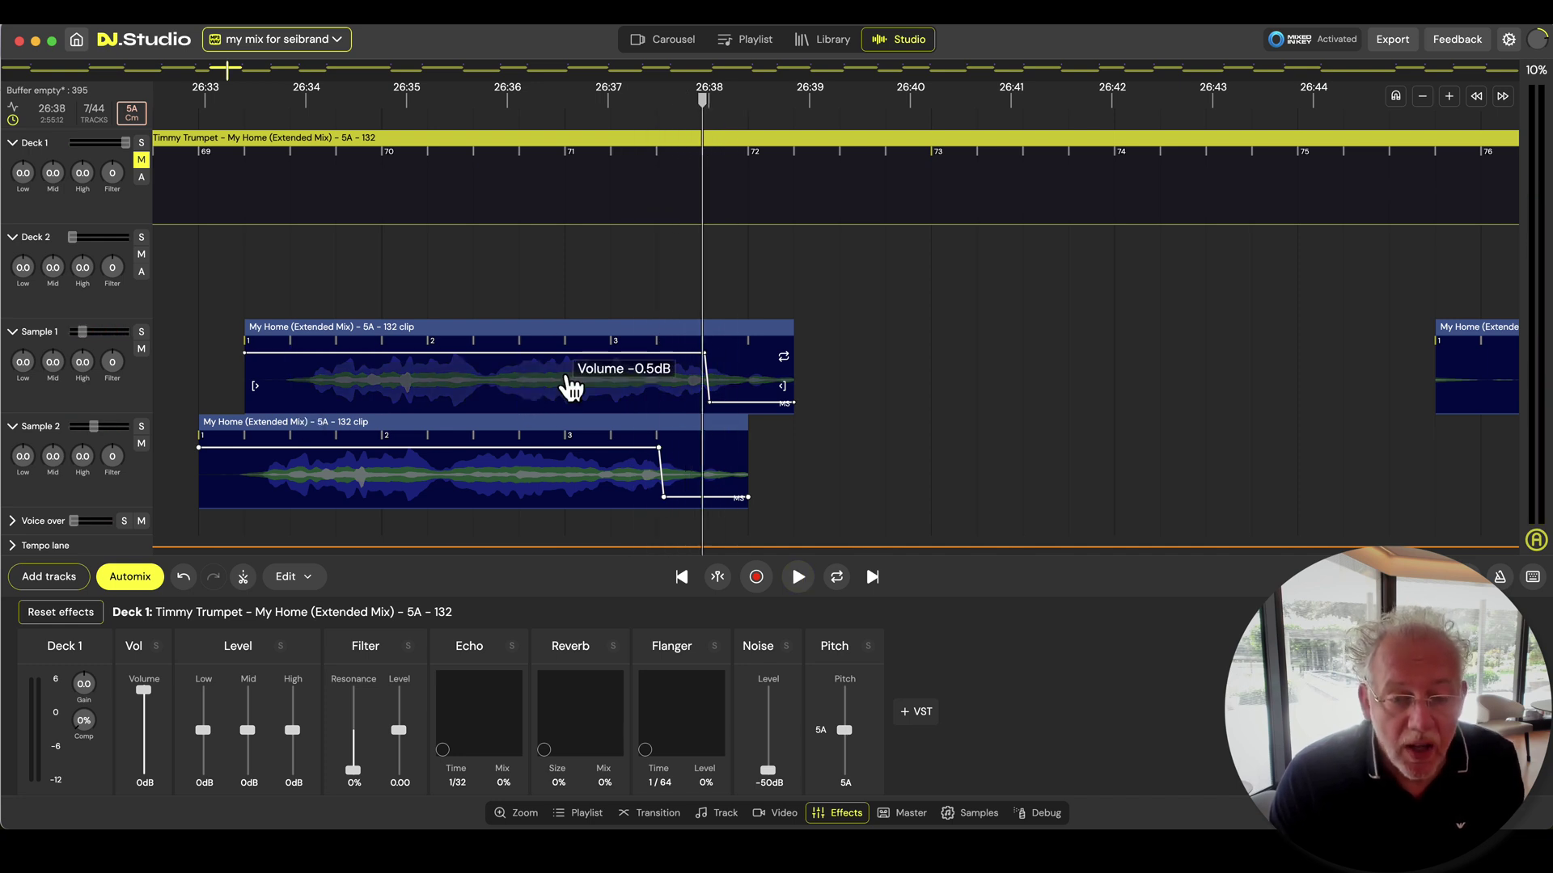
- Move the Sample 1 copy later, give it a fade-in, and nudge Sample 2's drop earlier
drag(549, 338, 875, 350)
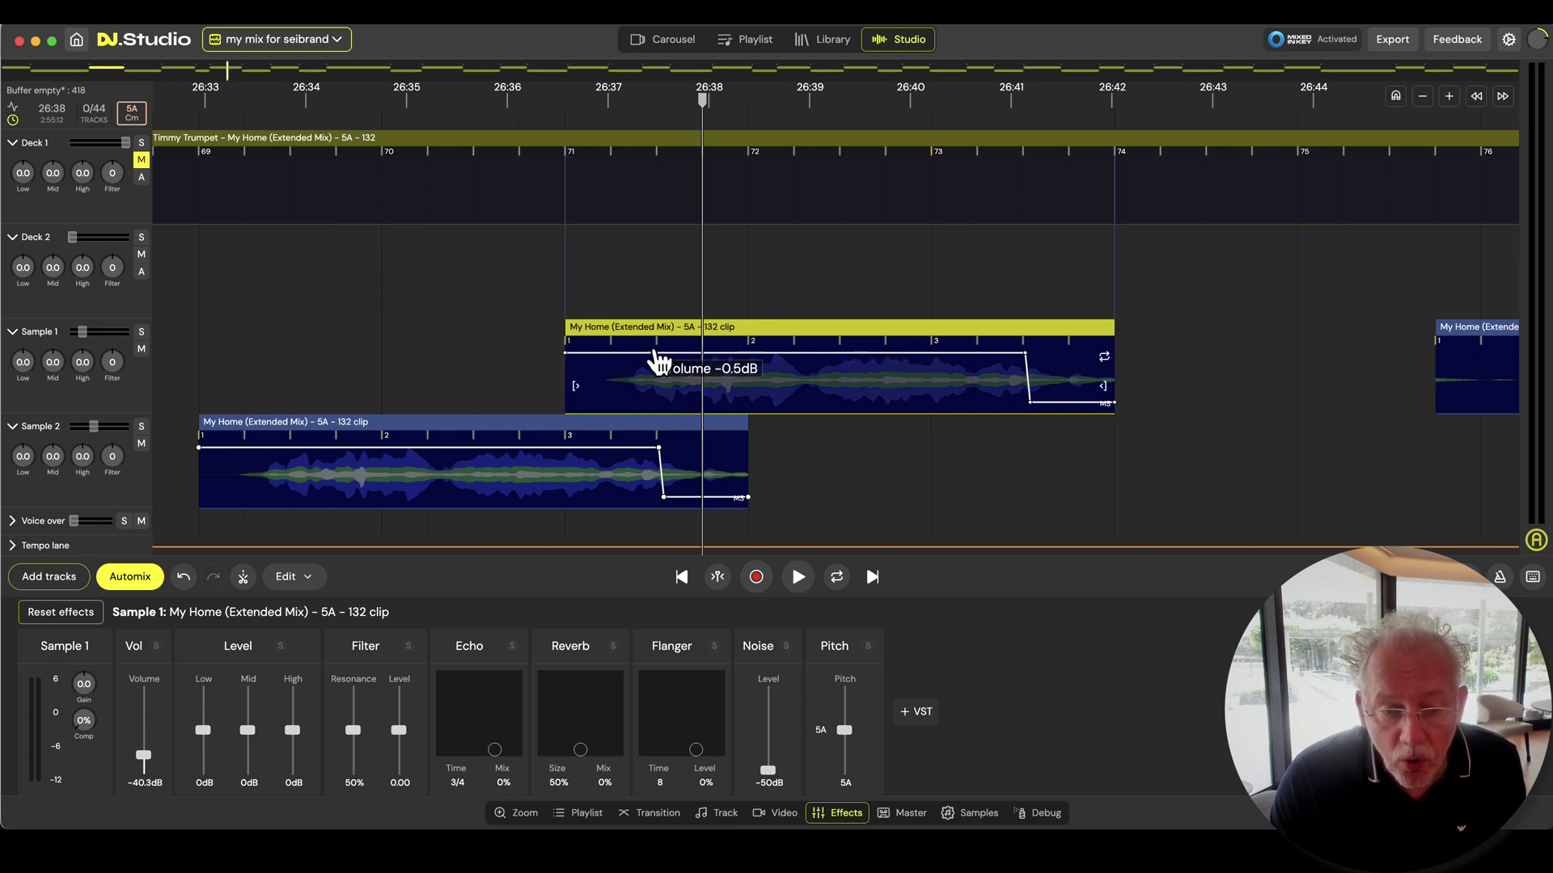
drag(652, 359, 631, 401)
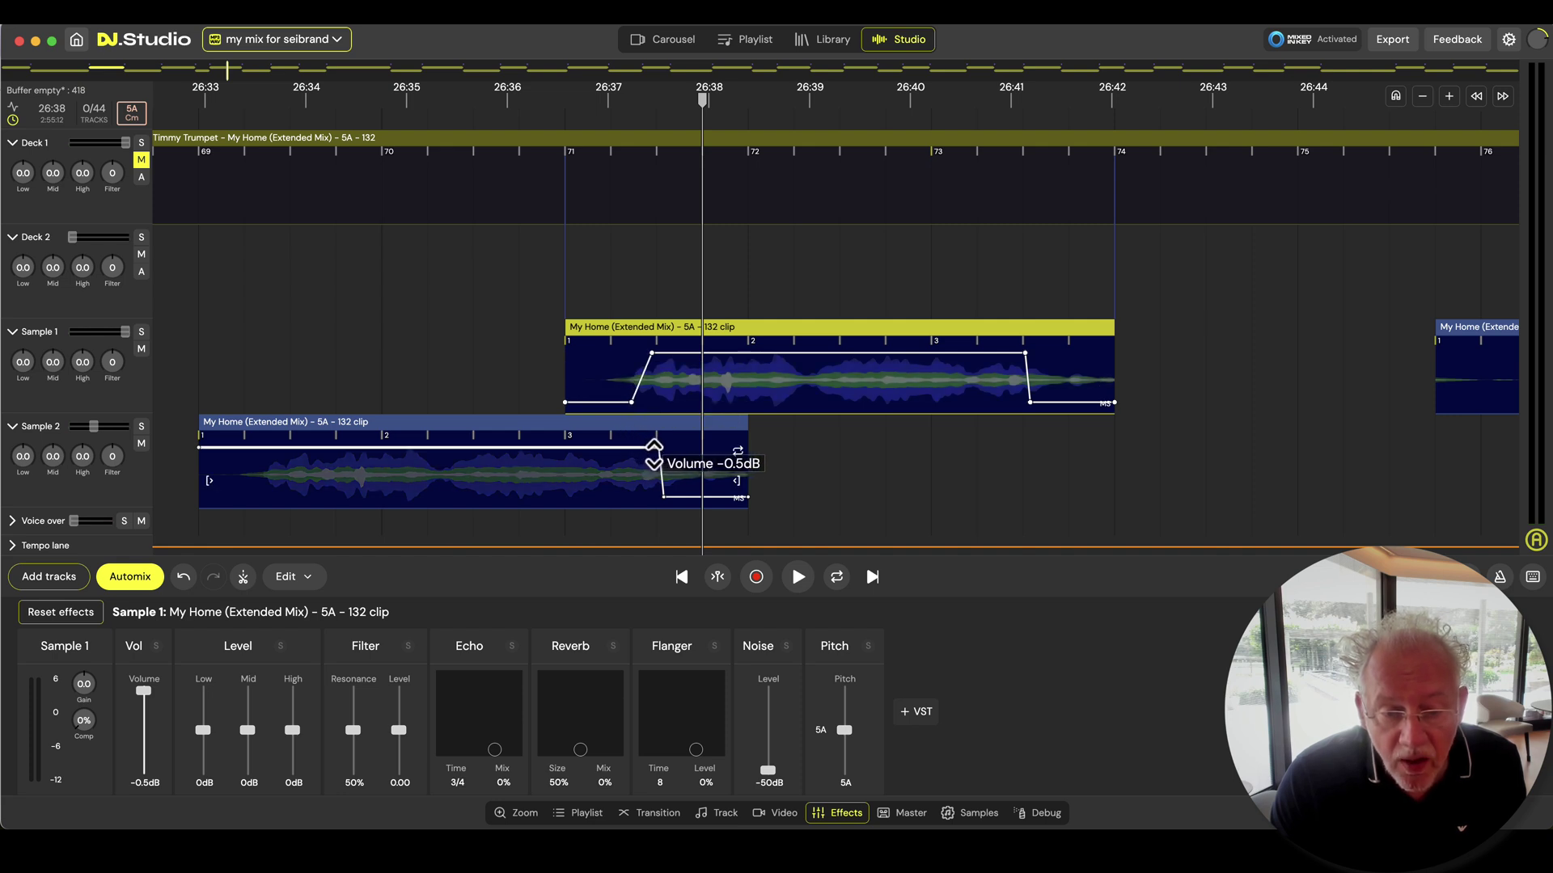
click(656, 449)
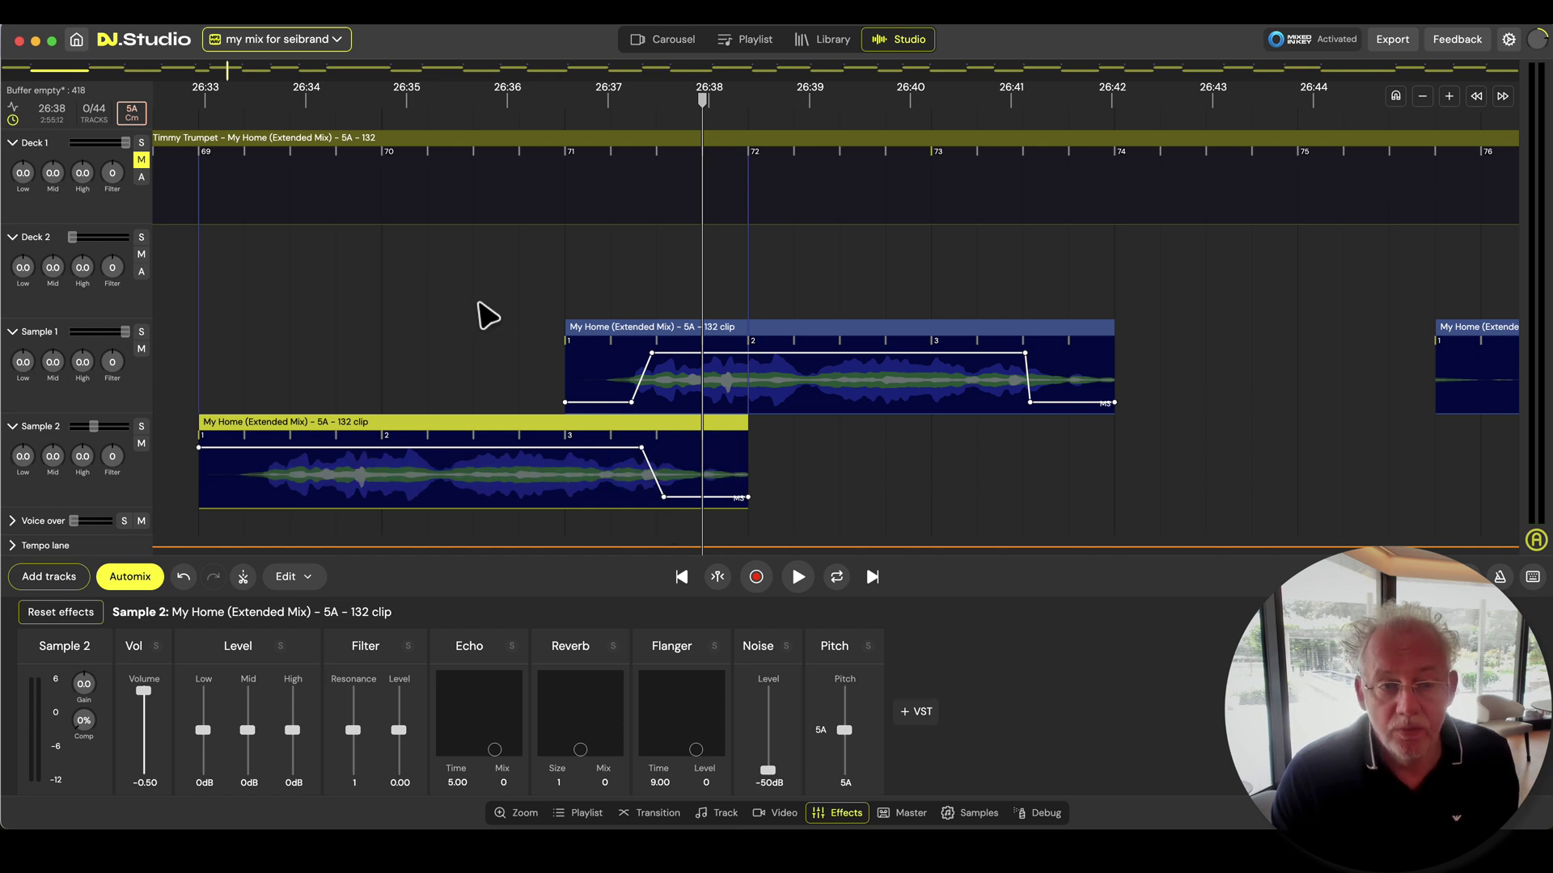
click(444, 304)
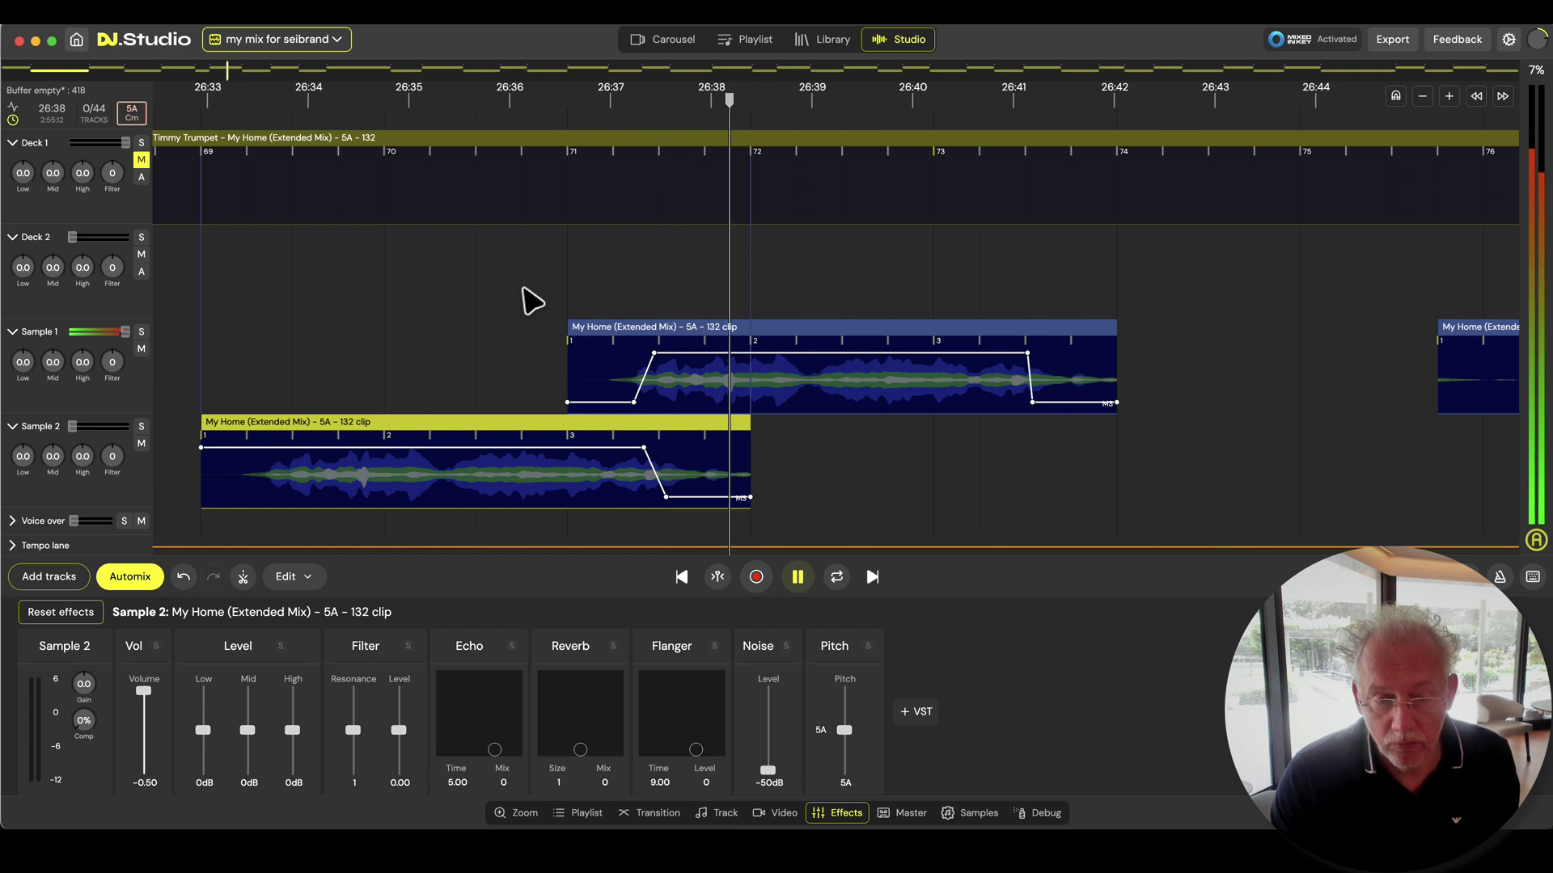
- Add a beat marker and nudge the Sample 1 copy's beat grid, auditioning each shift
key(space)
scroll(680, 508, up, 5)
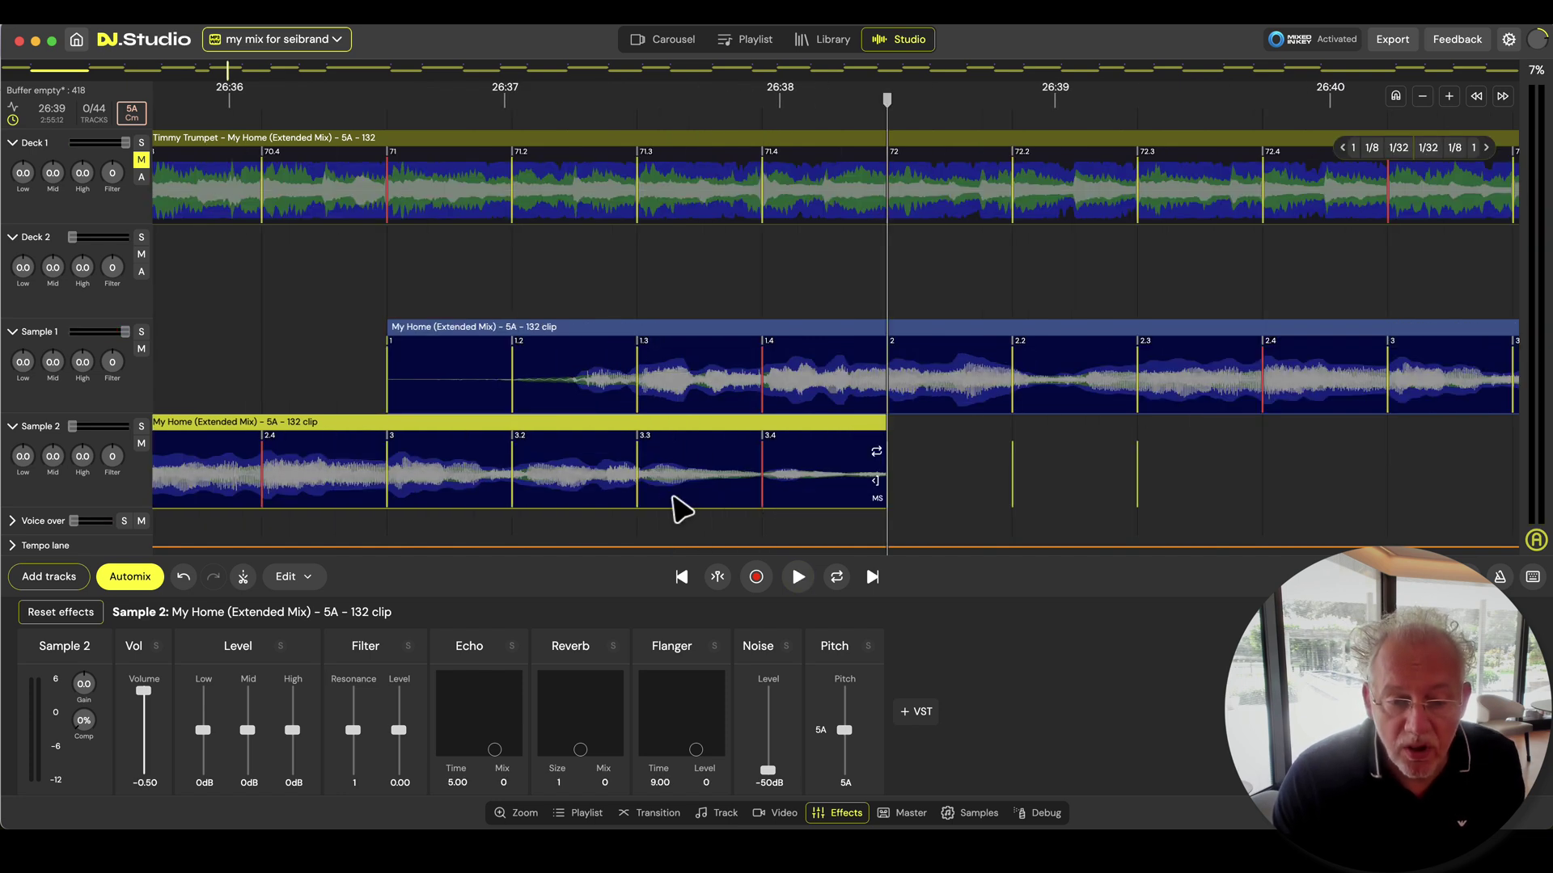
scroll(680, 507, down, 3)
scroll(606, 486, down, 4)
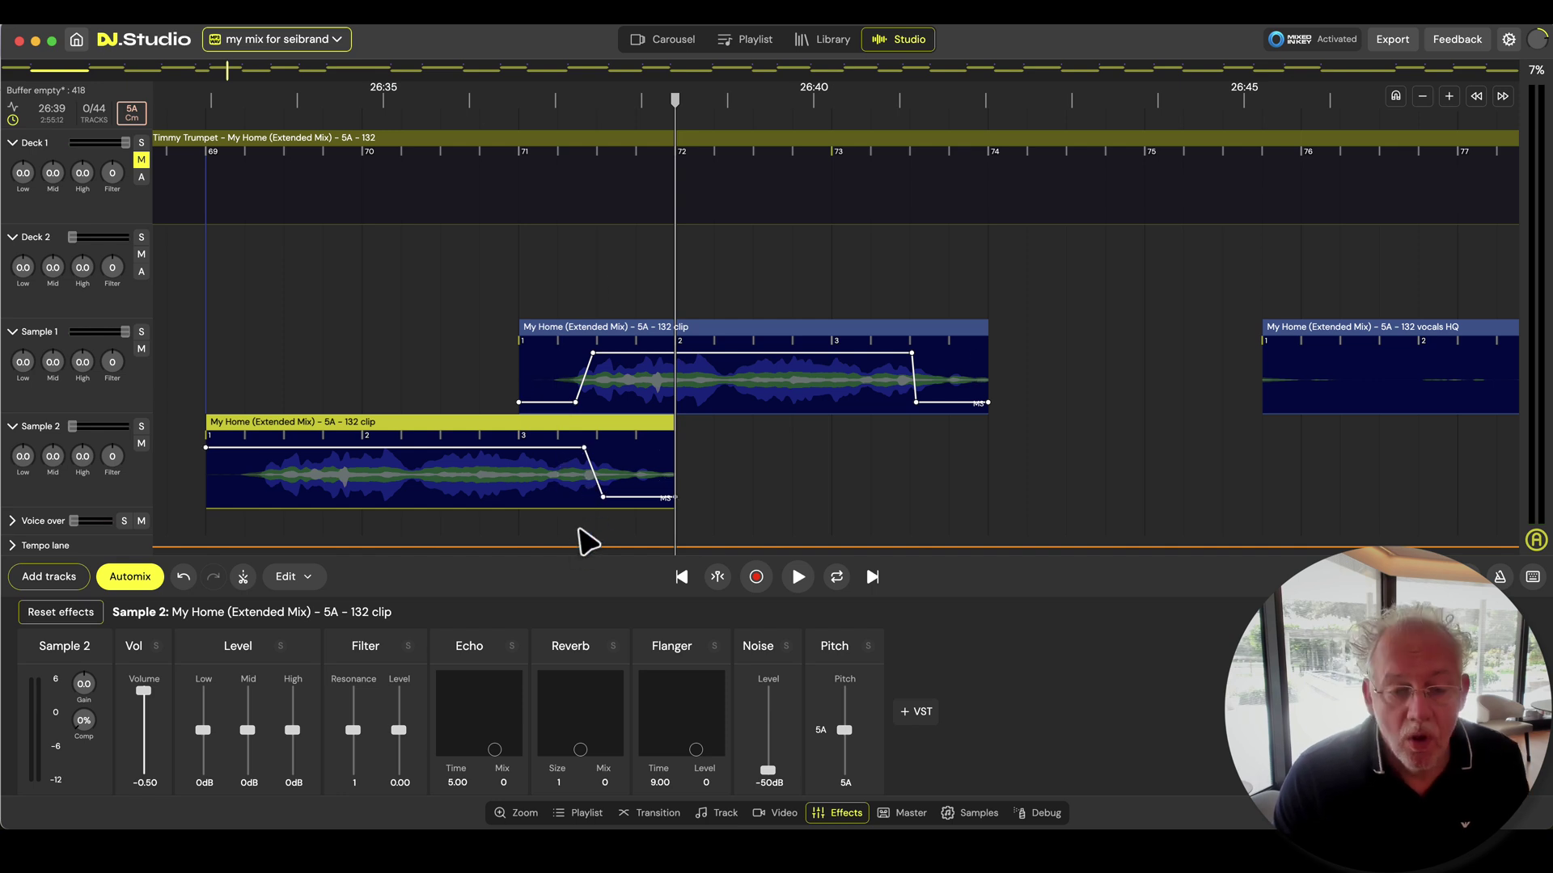
scroll(589, 542, up, 1)
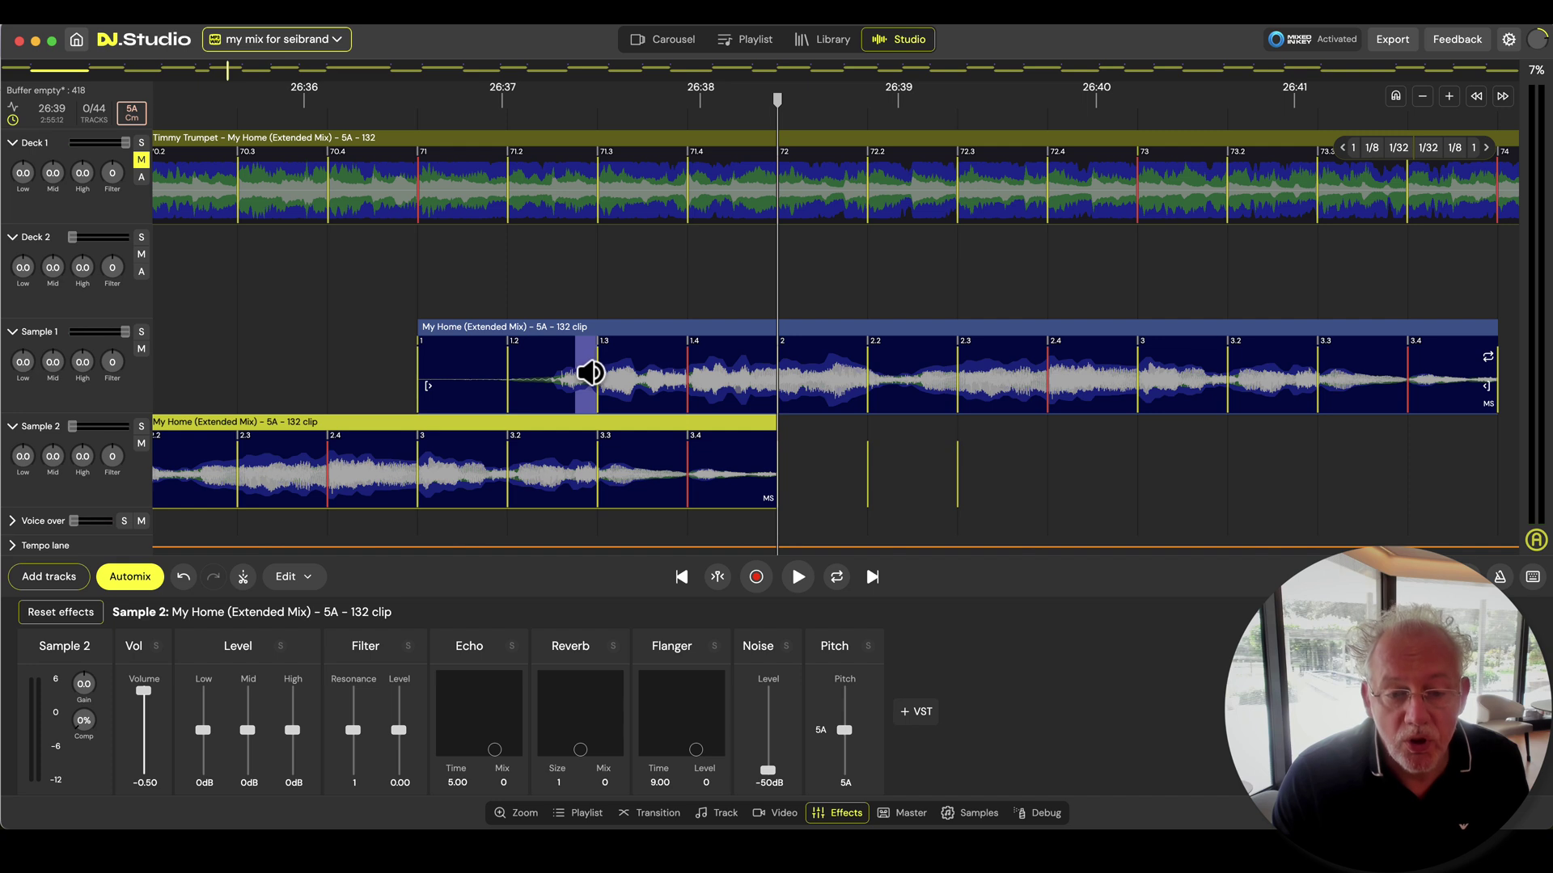
mouse_move(595, 384)
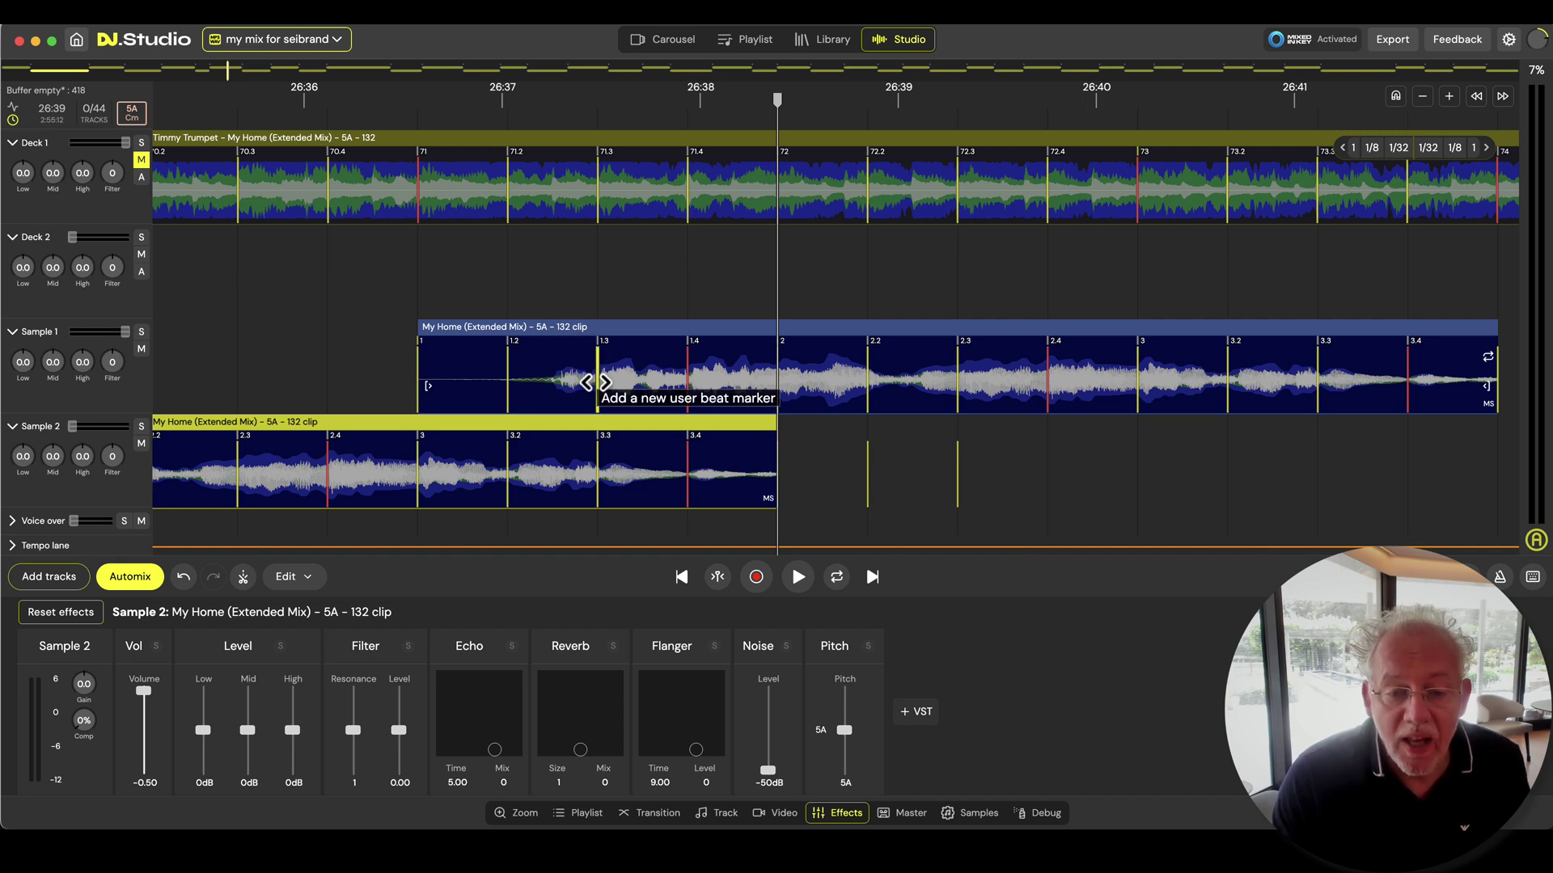
drag(596, 383, 559, 384)
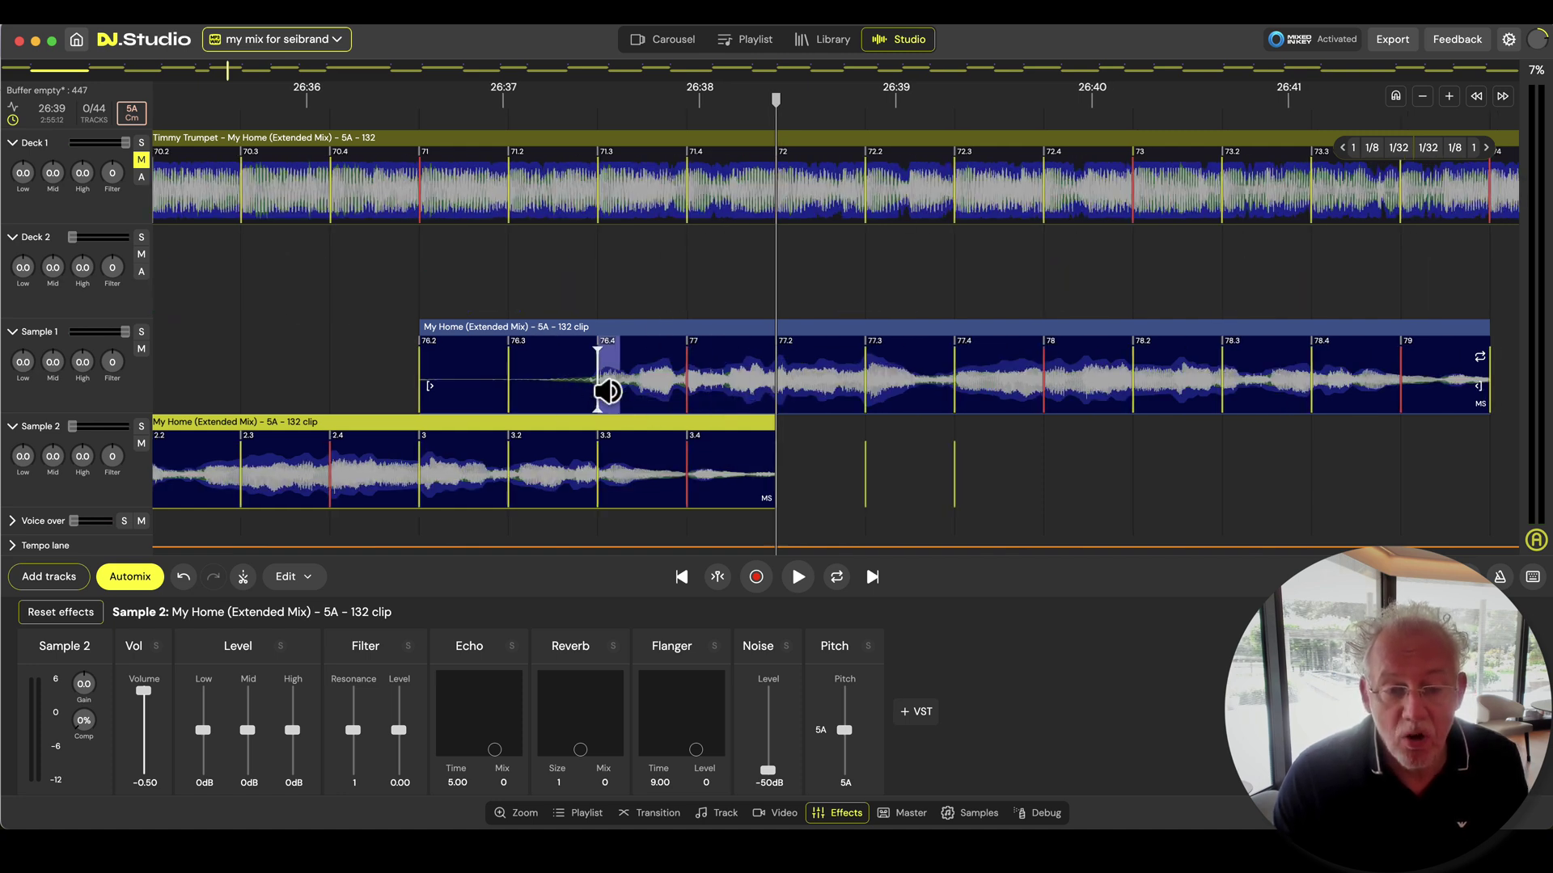
scroll(606, 390, down, 5)
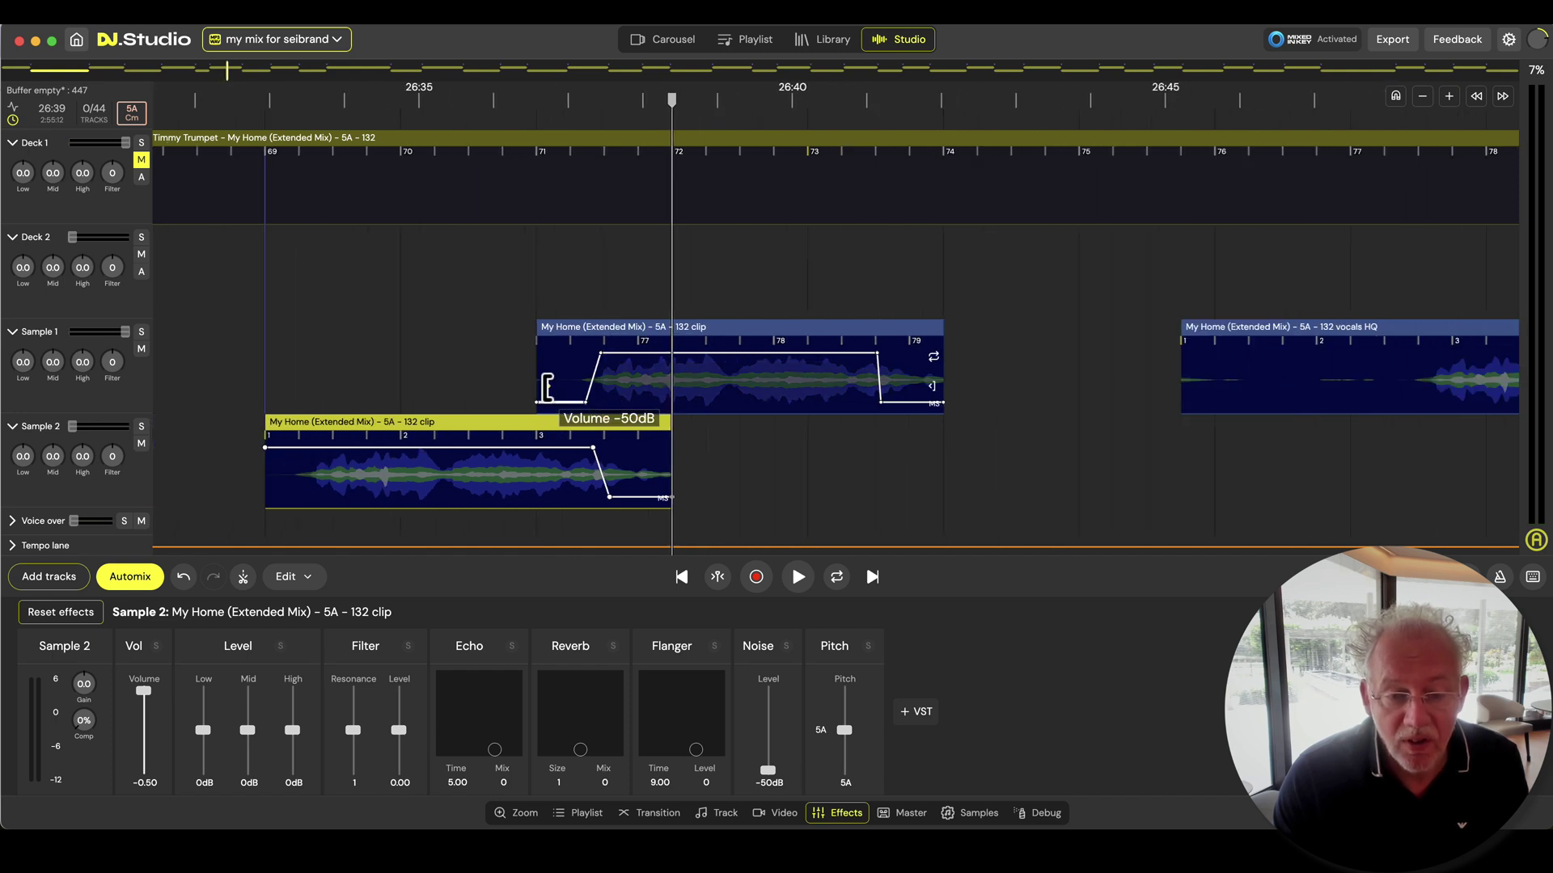
click(509, 381)
key(space)
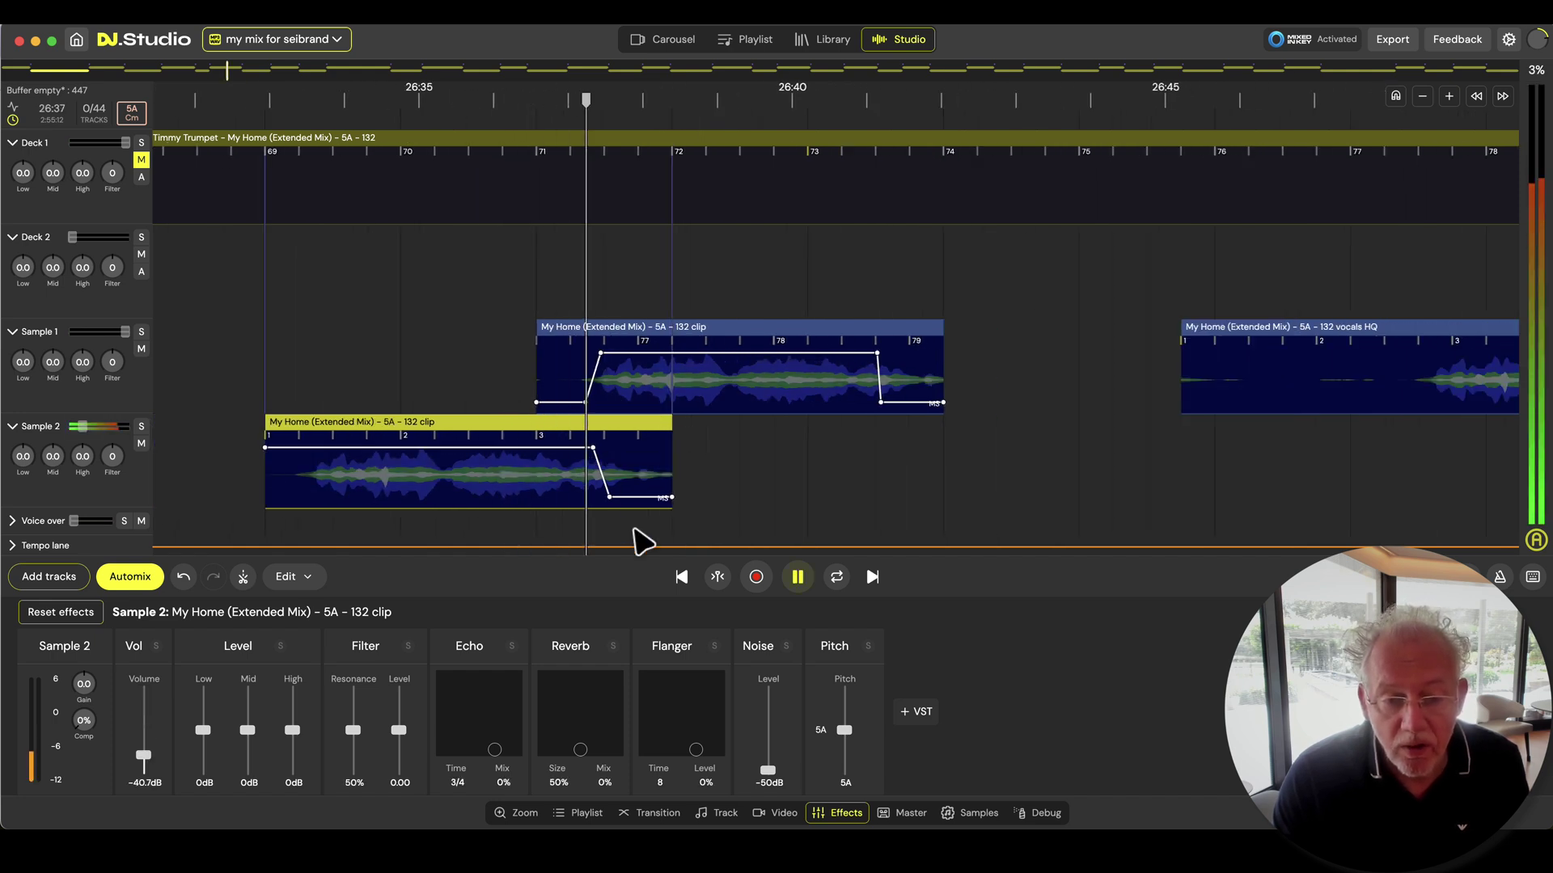
key(space)
scroll(621, 404, up, 5)
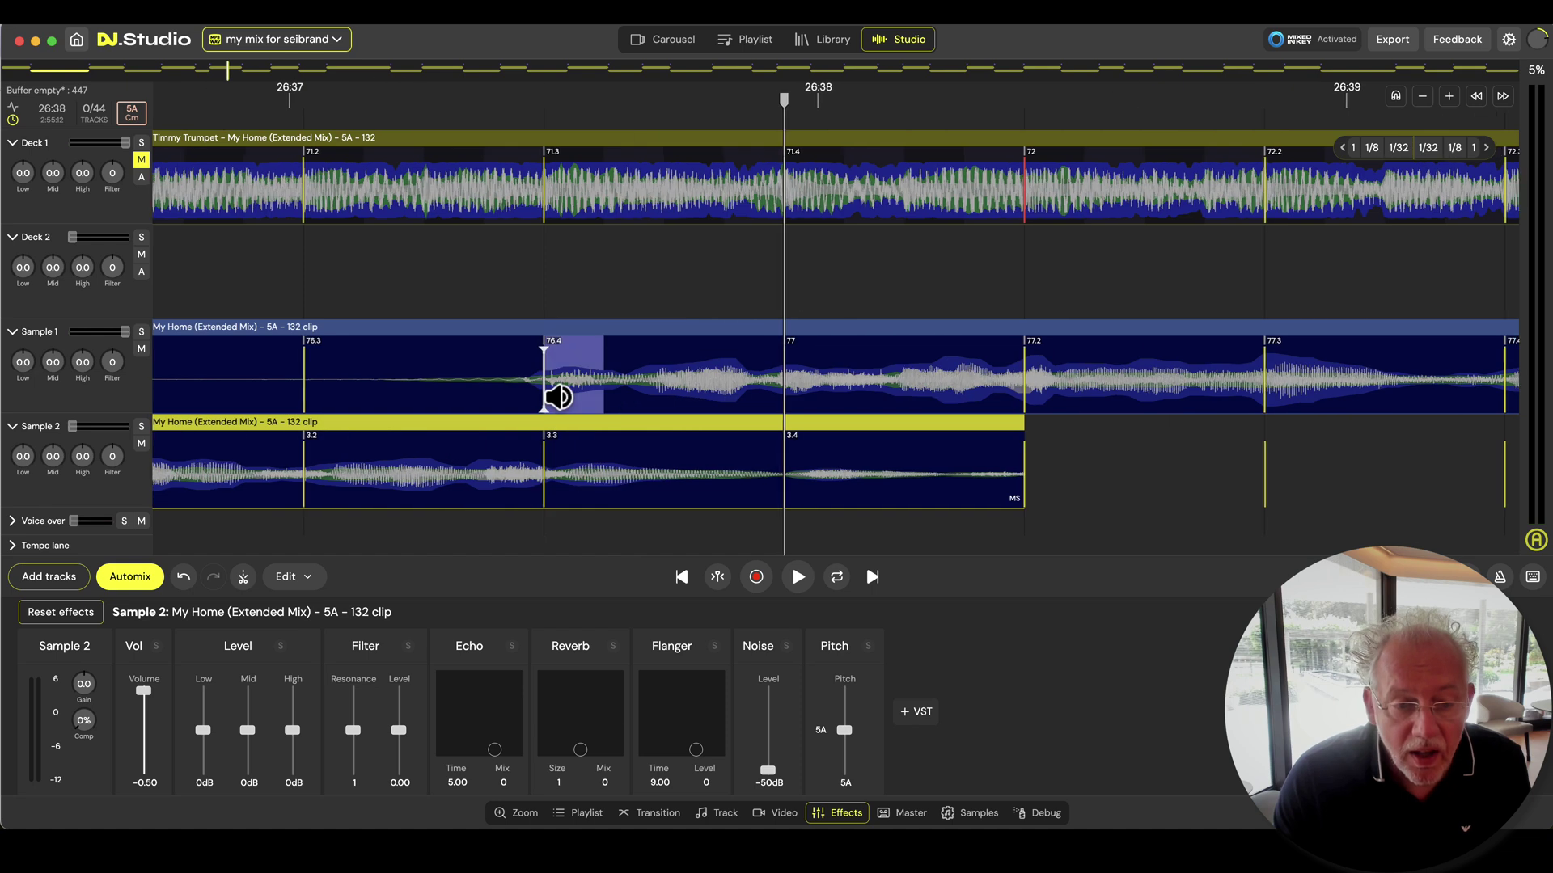
scroll(622, 403, up, 3)
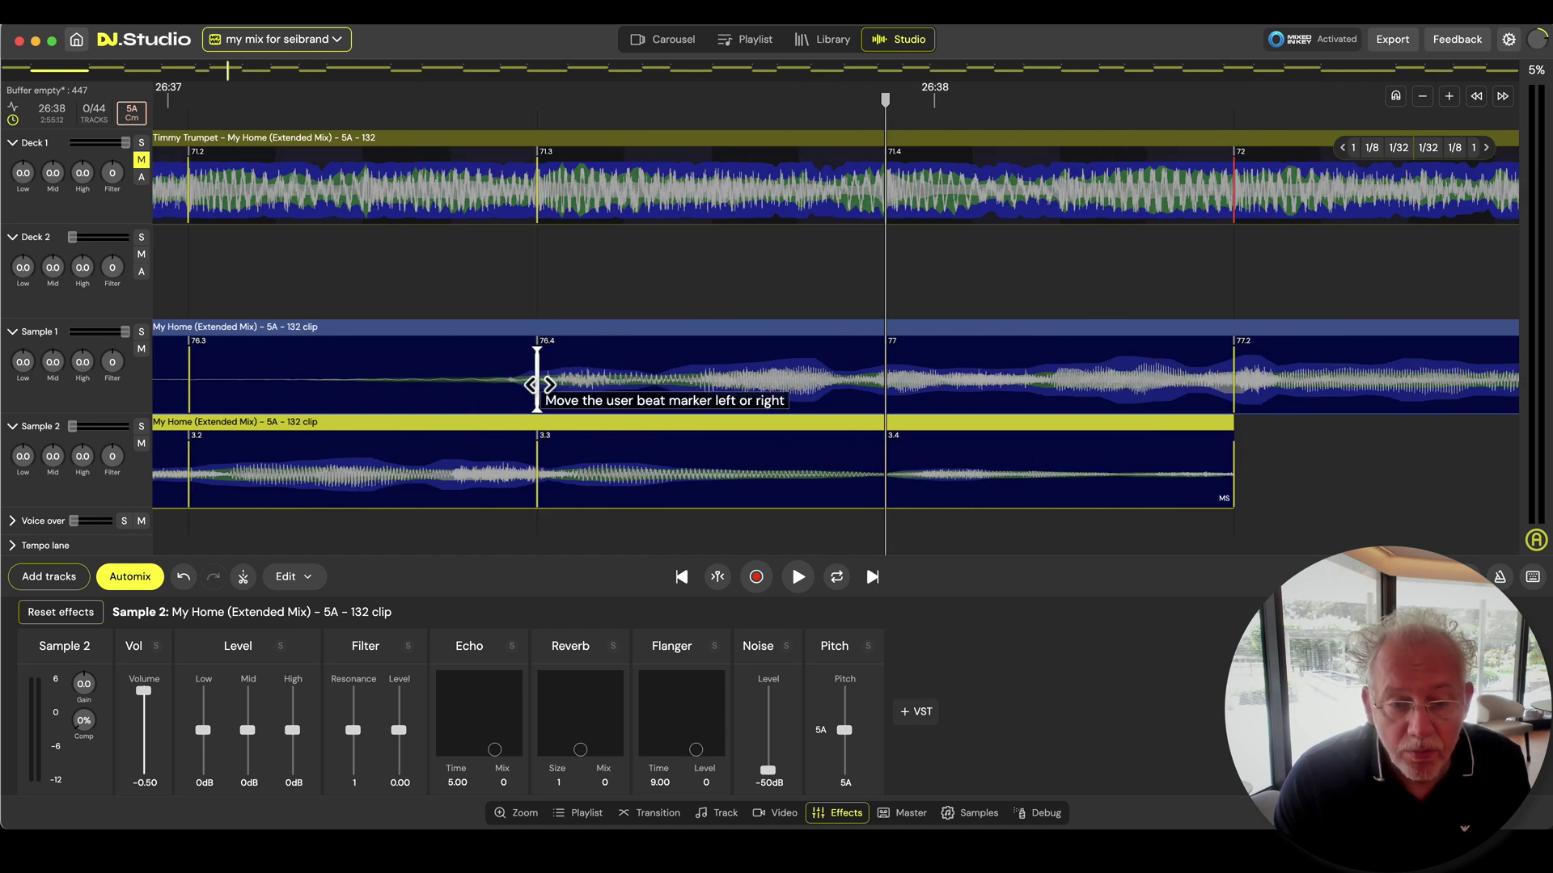
drag(540, 383, 555, 384)
scroll(524, 421, down, 3)
scroll(524, 421, down, 5)
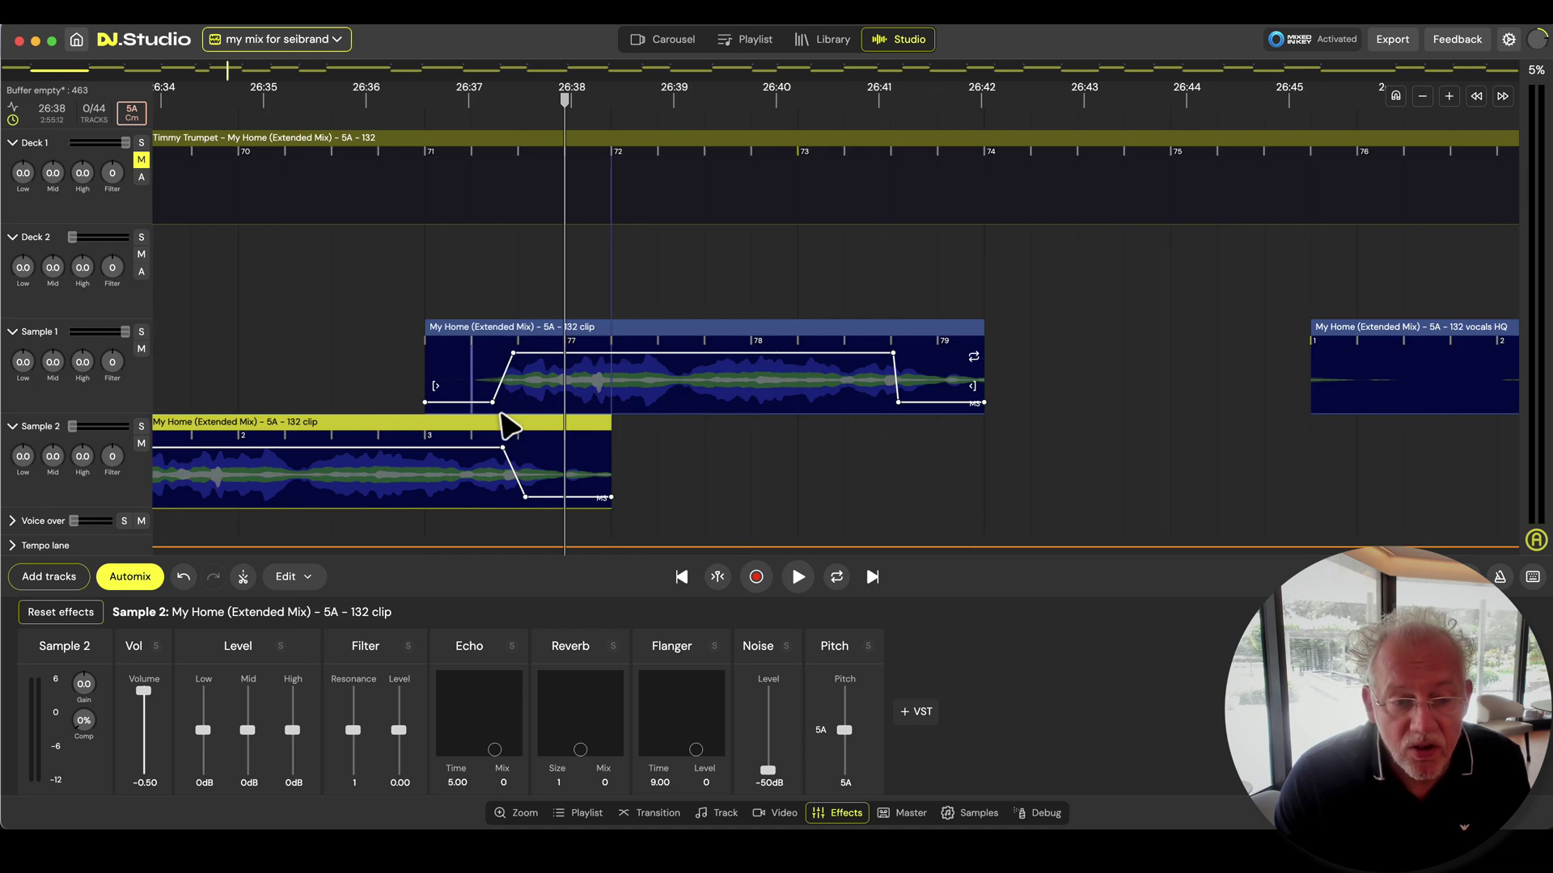
key(space)
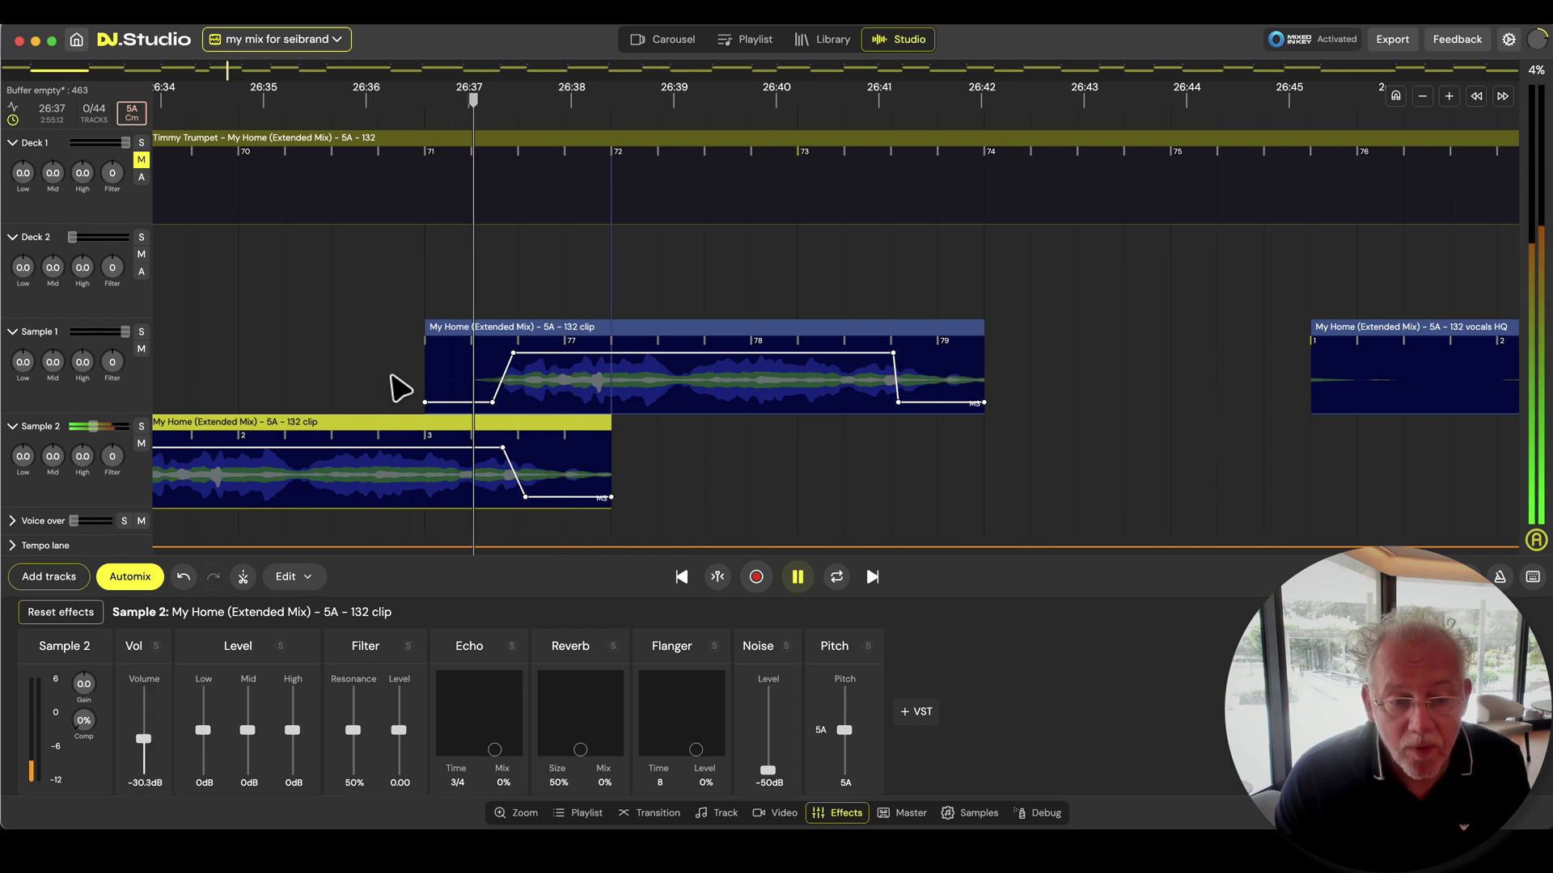
key(space)
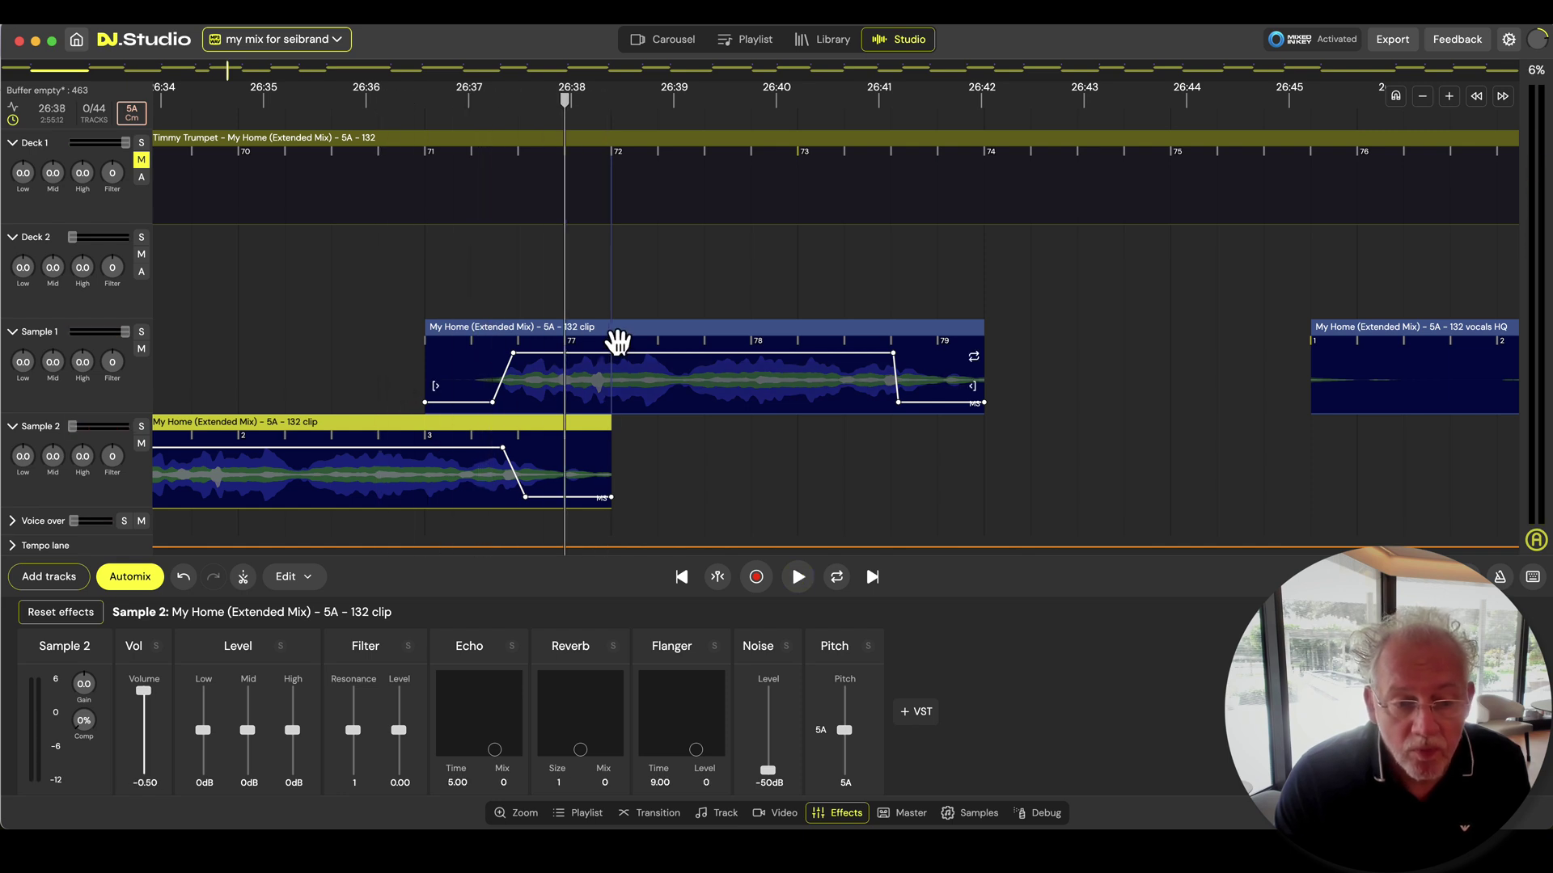
scroll(521, 409, up, 5)
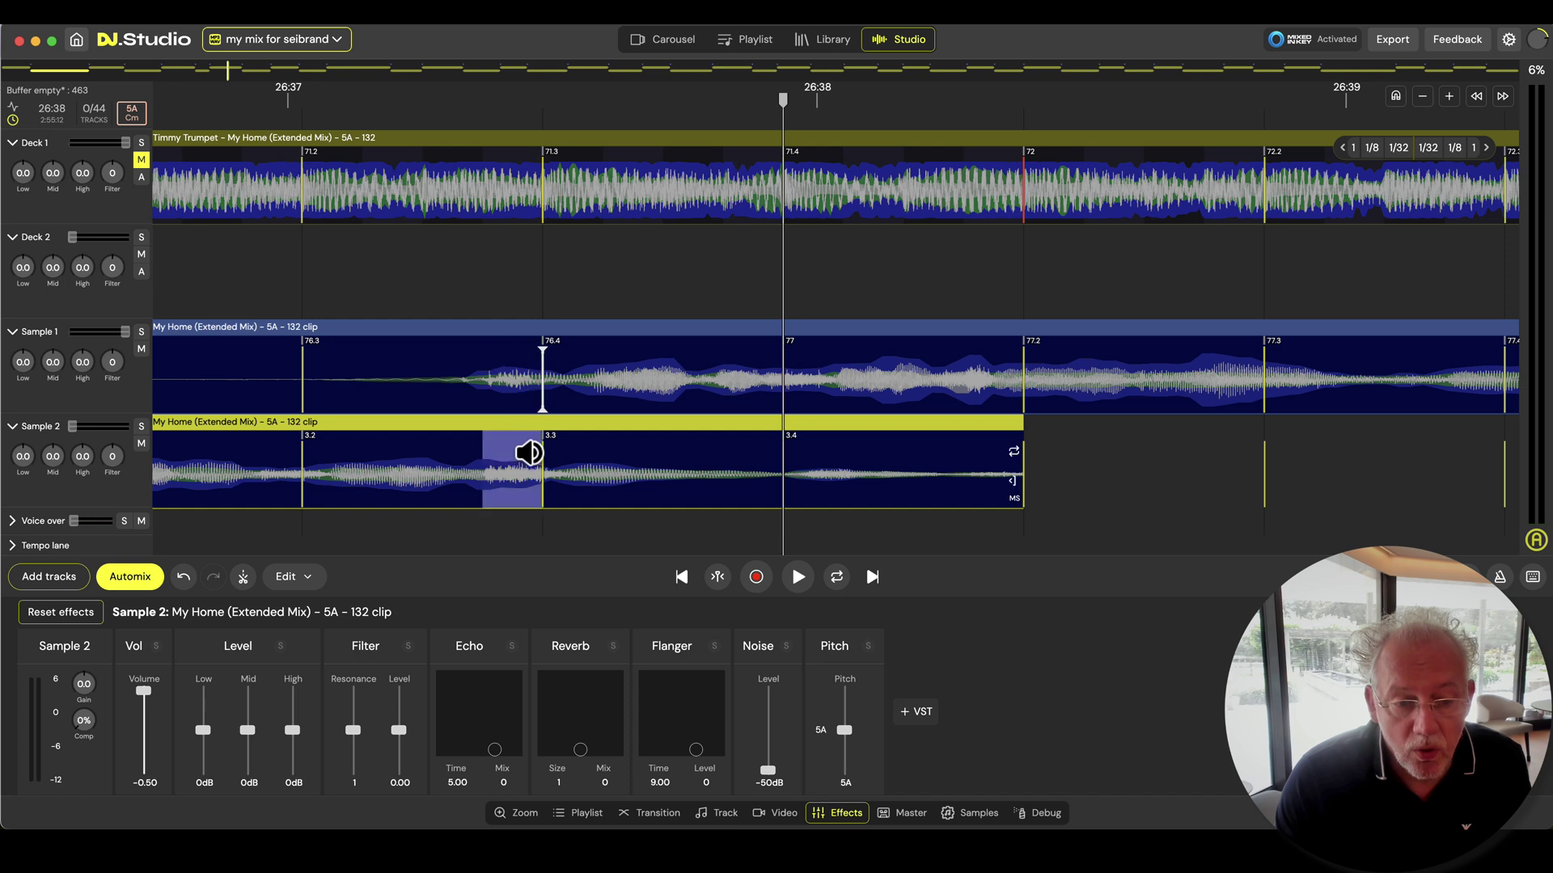
scroll(551, 483, down, 2)
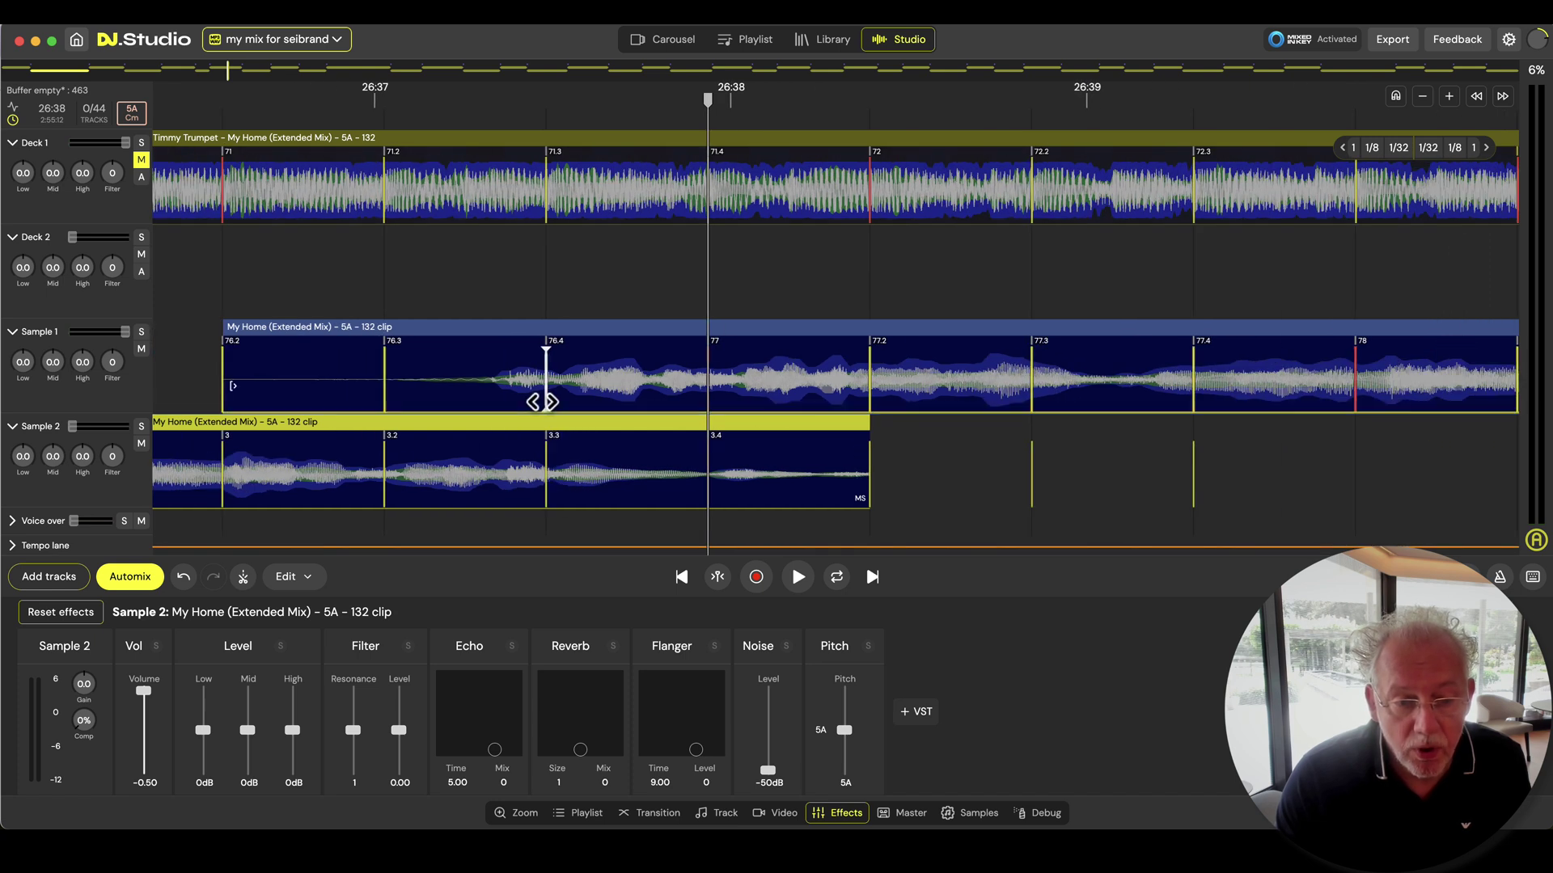
- Move the Sample 1 clip's beat marker onto the vocal onset and audition the alignment
click(551, 389)
click(410, 390)
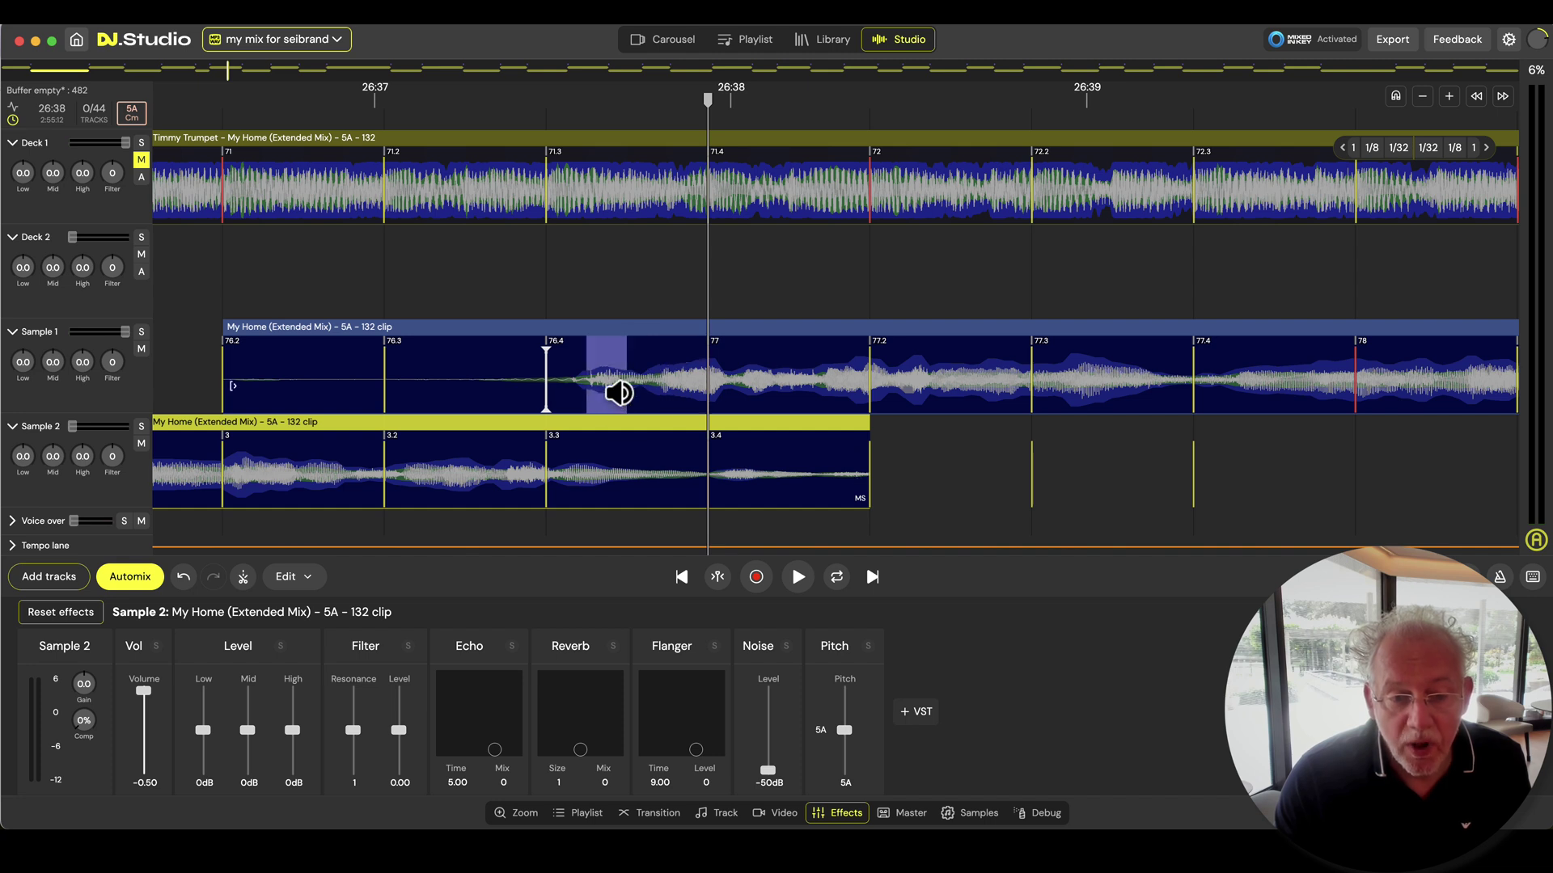
drag(552, 385, 631, 388)
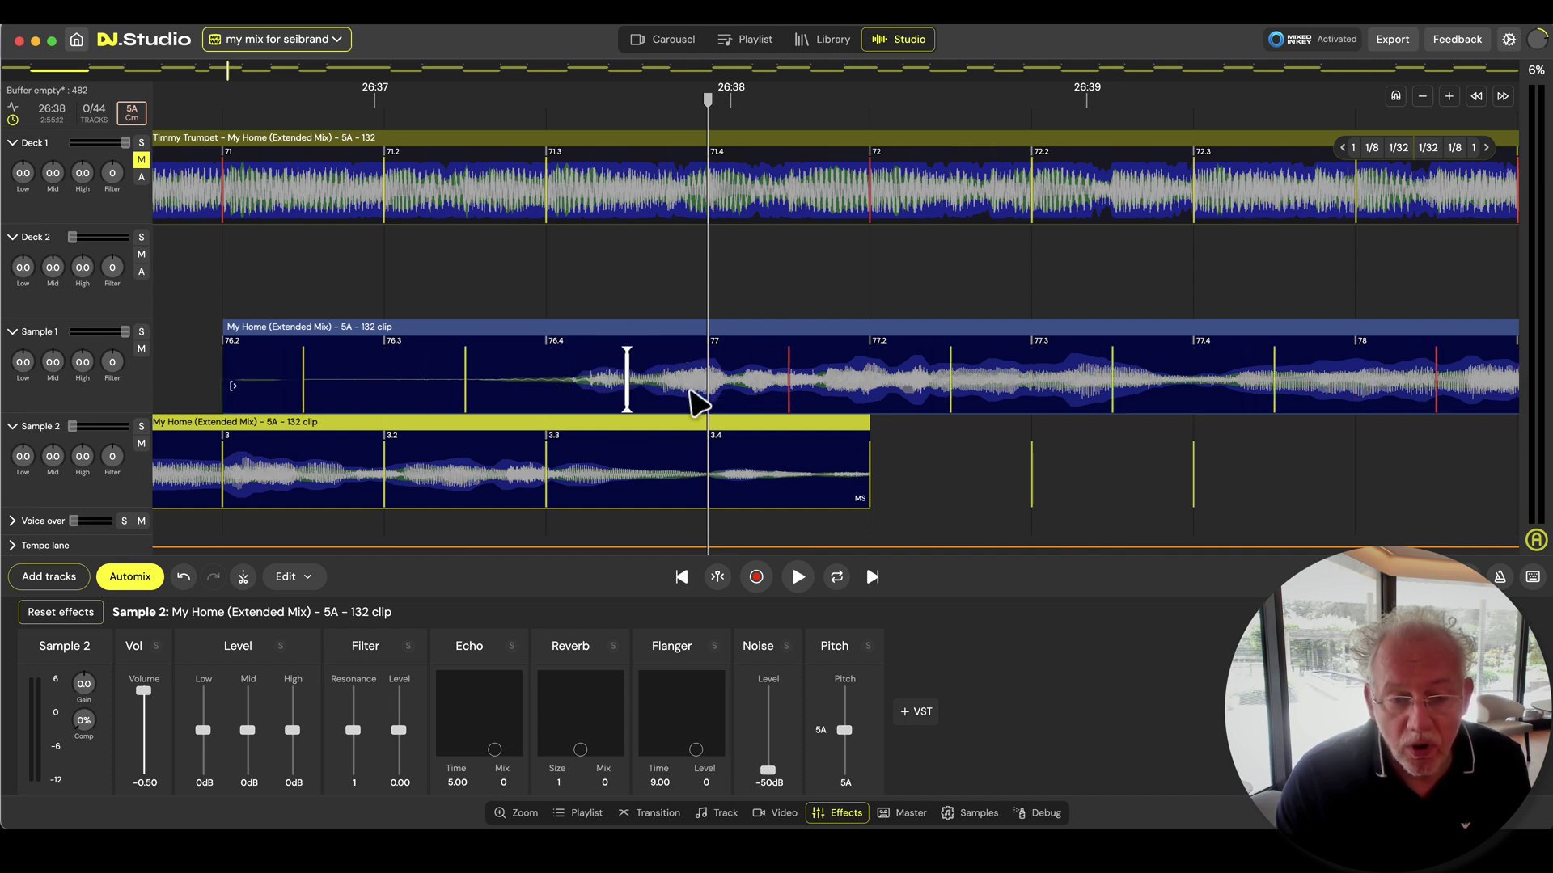
scroll(546, 389, right, 2)
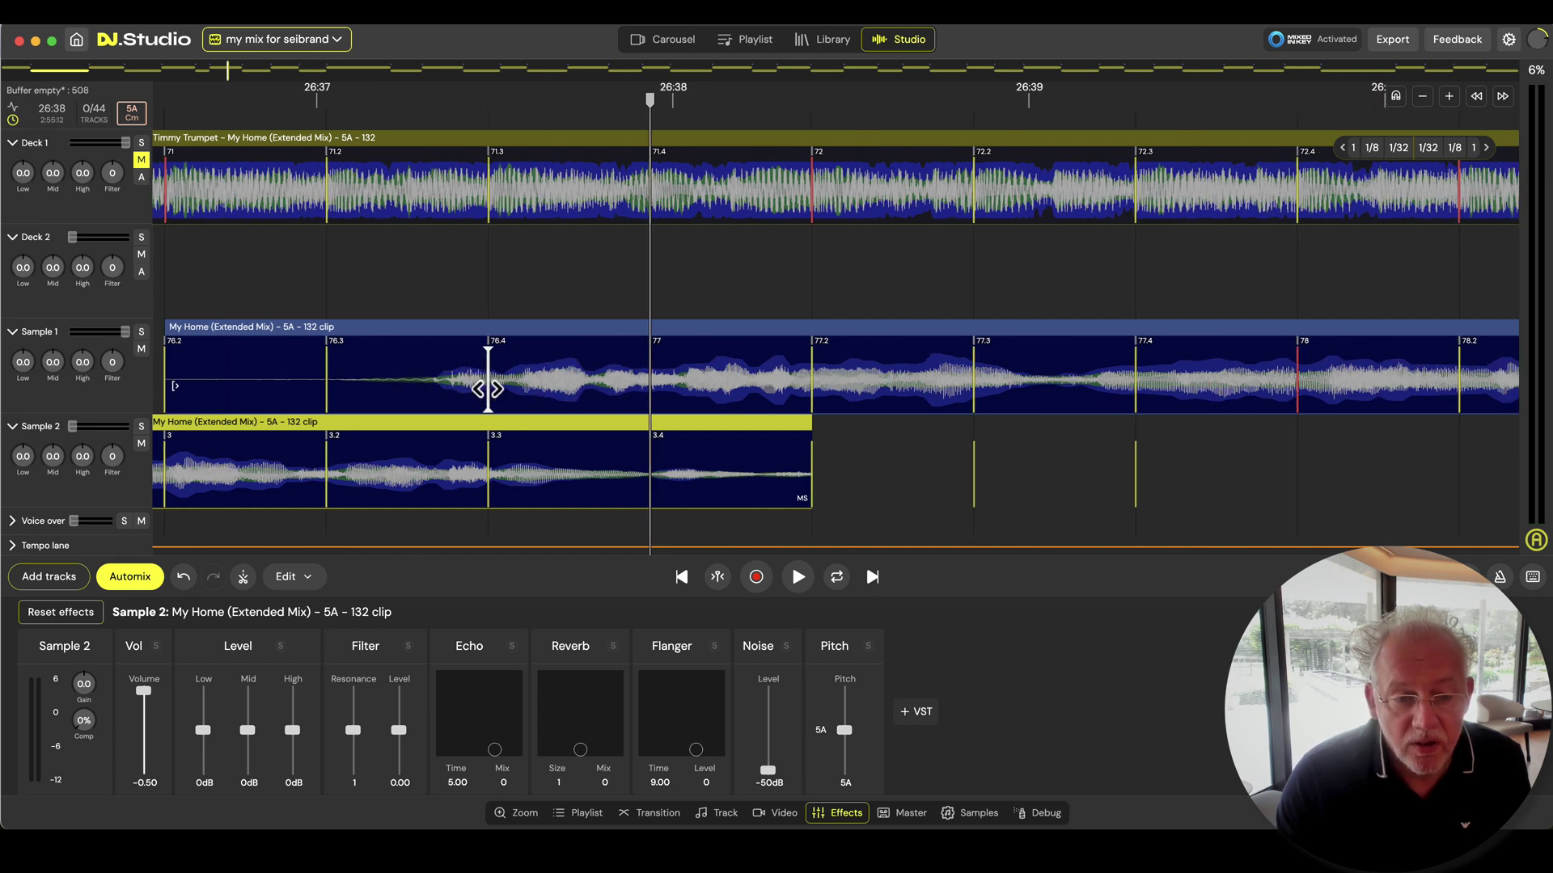
scroll(449, 401, down, 5)
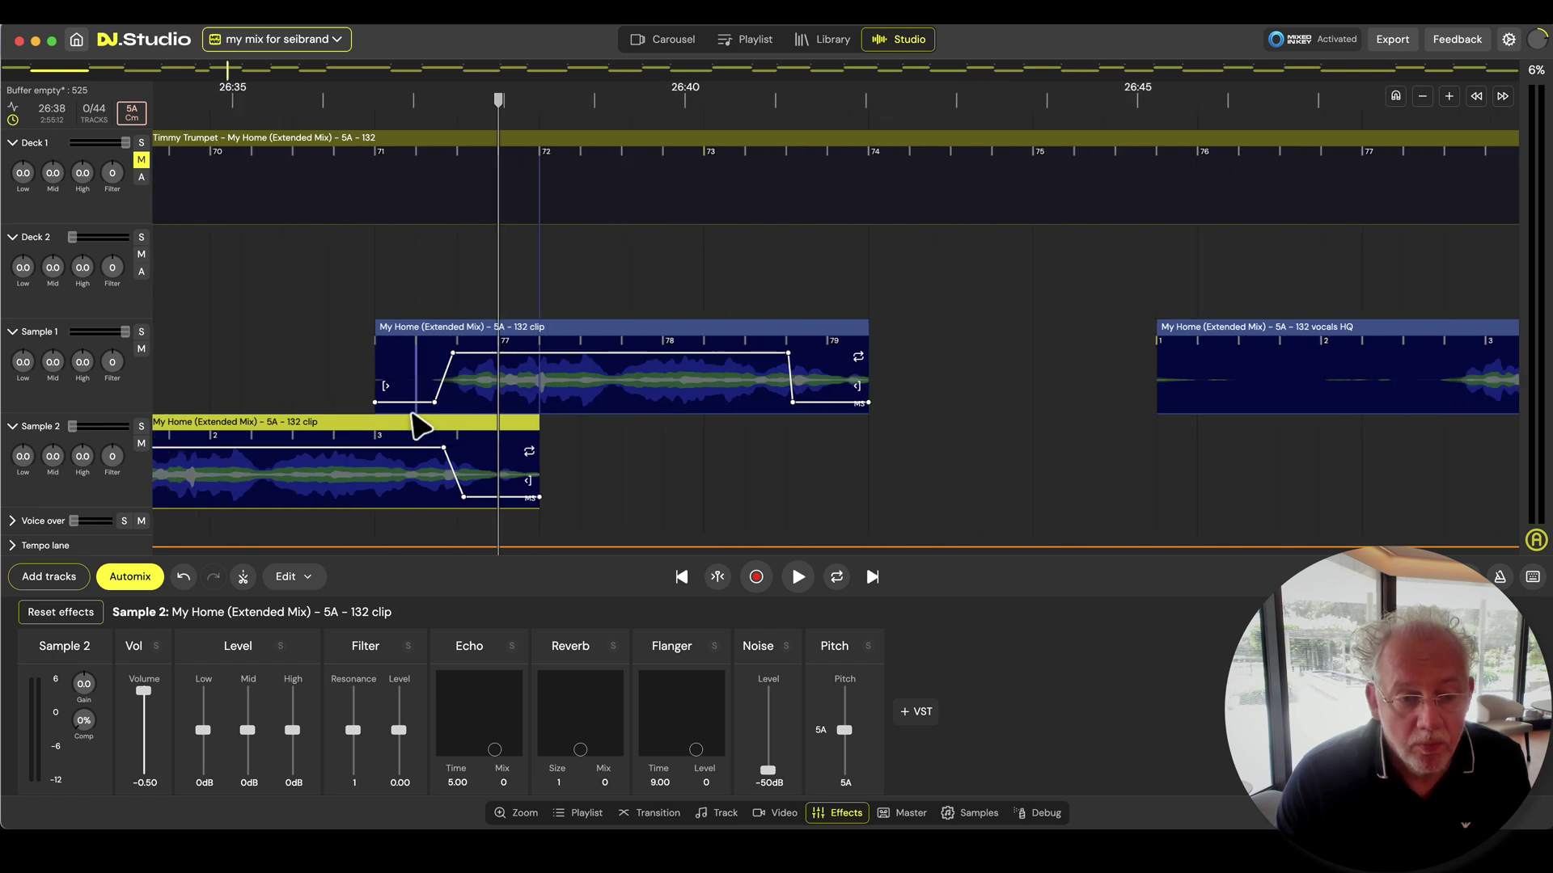
click(389, 386)
key(space)
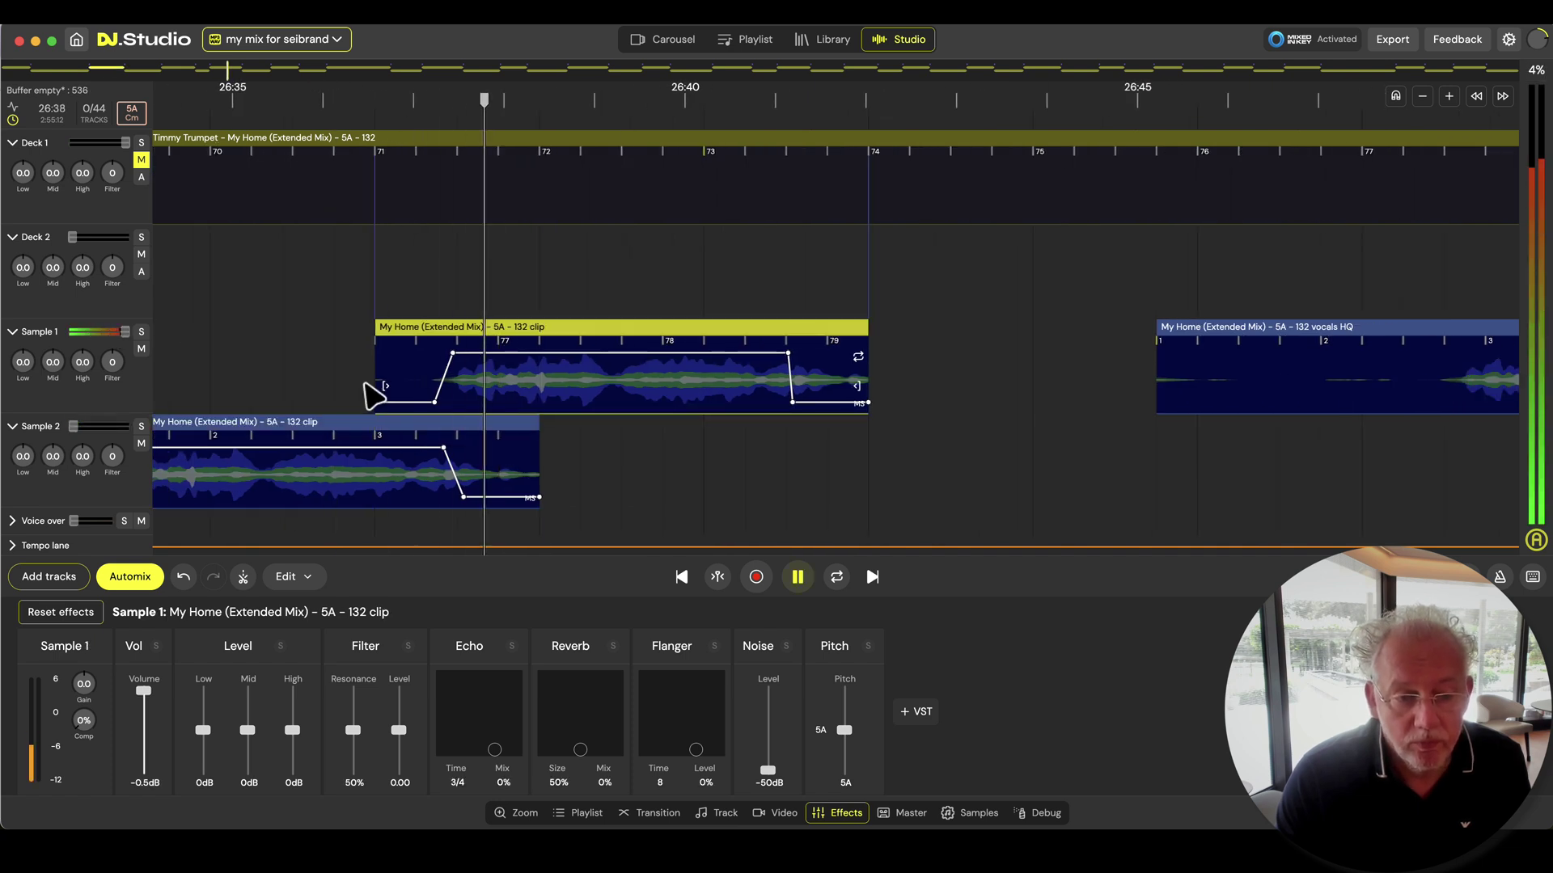
key(space)
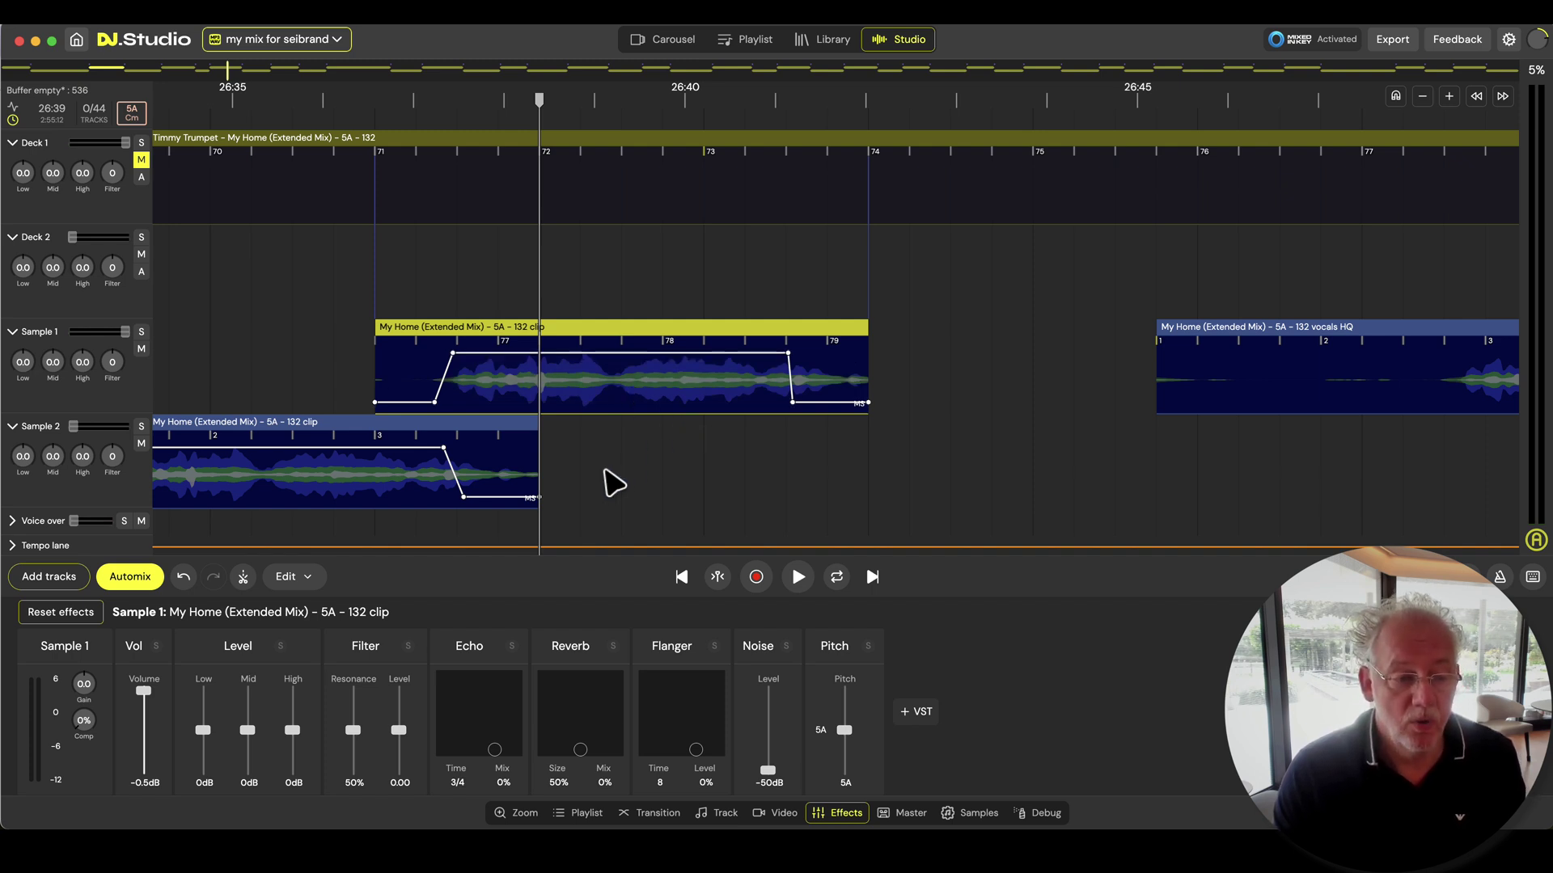
scroll(636, 486, left, 5)
scroll(727, 461, left, 3)
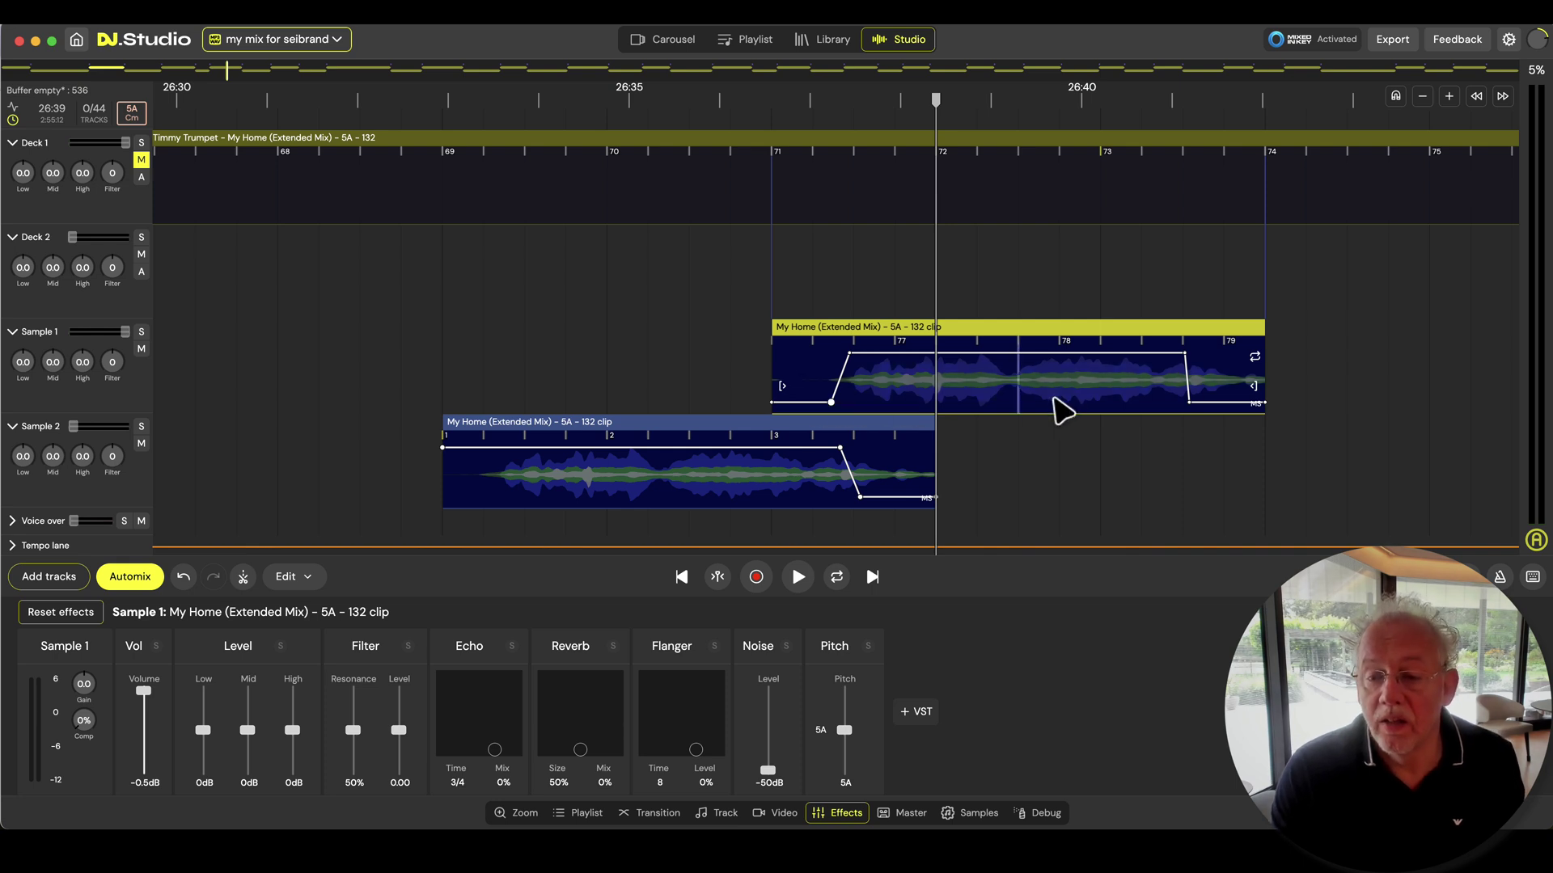
- Mark a block of the Sample 1 clip near 26:40, copy it to Sample 2, and loop it
click(1059, 394)
drag(1029, 385, 1114, 389)
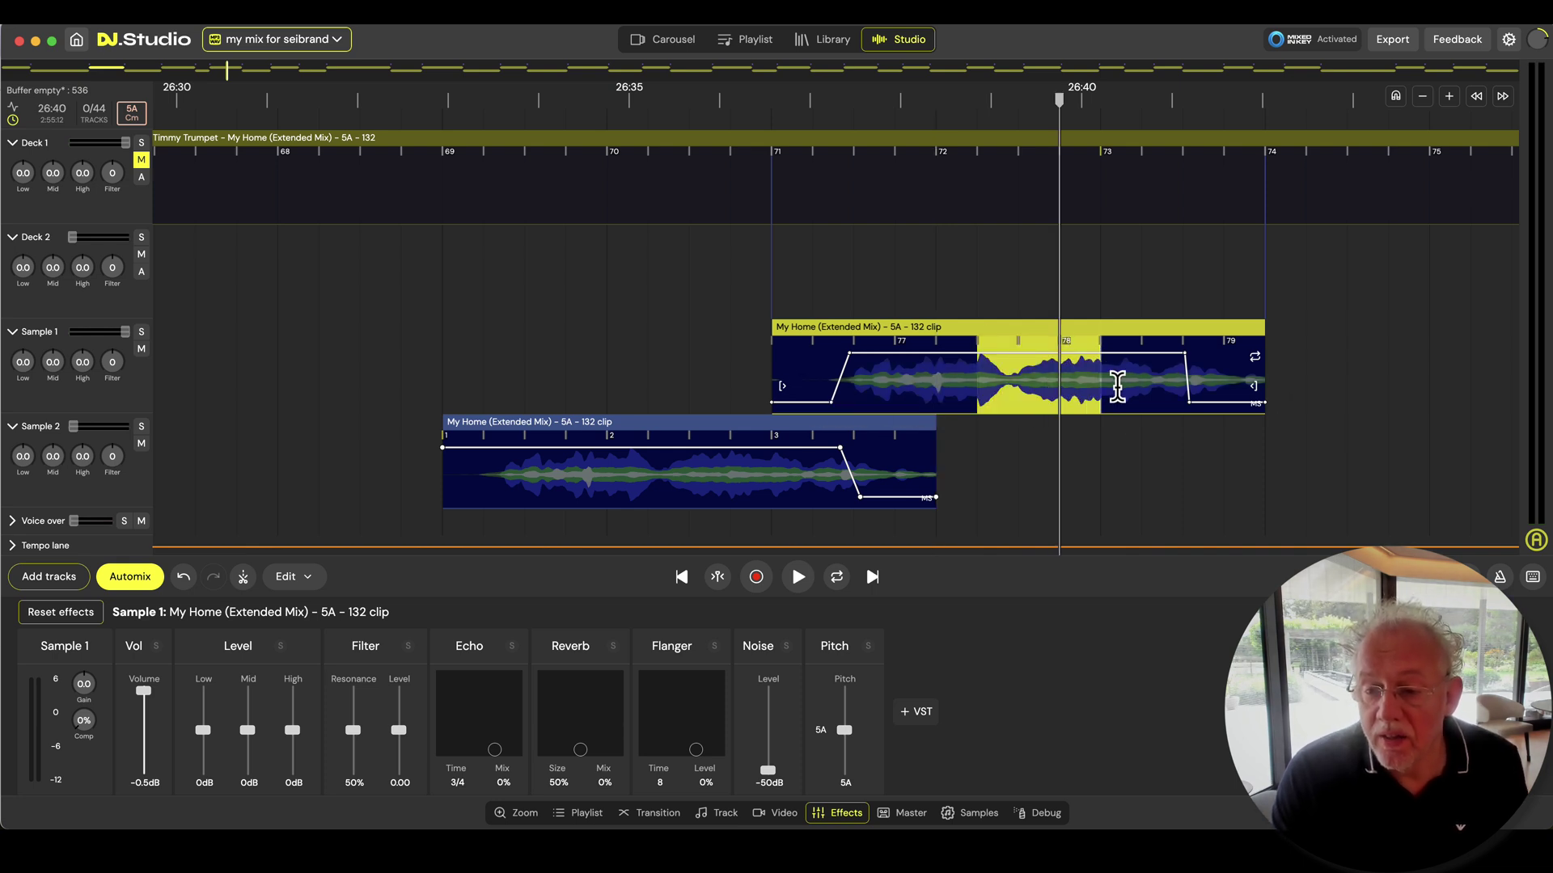
right_click(1122, 395)
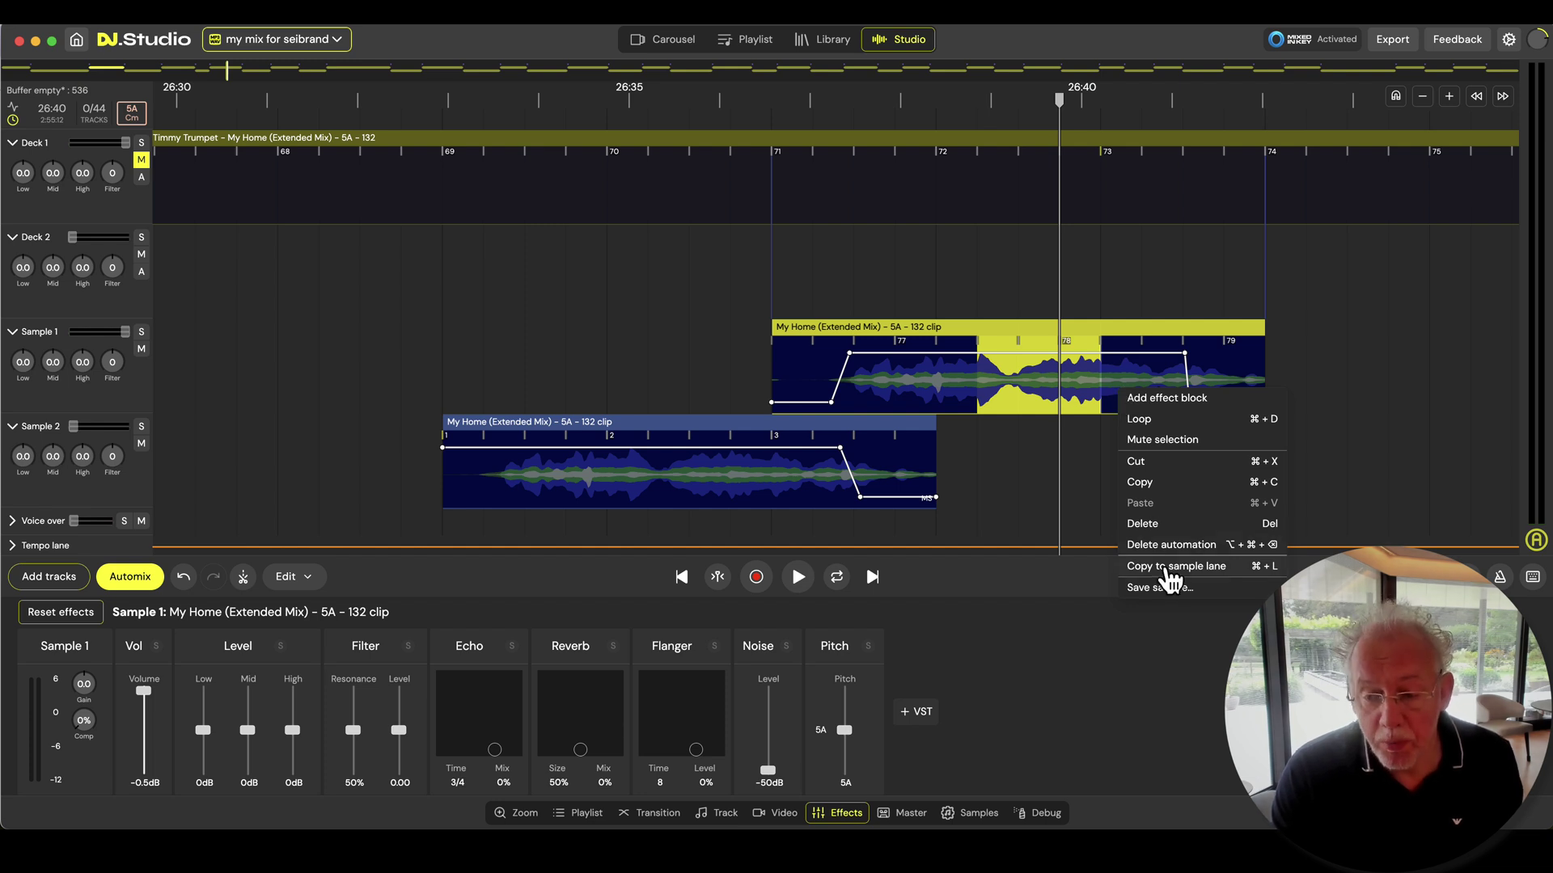
click(1170, 568)
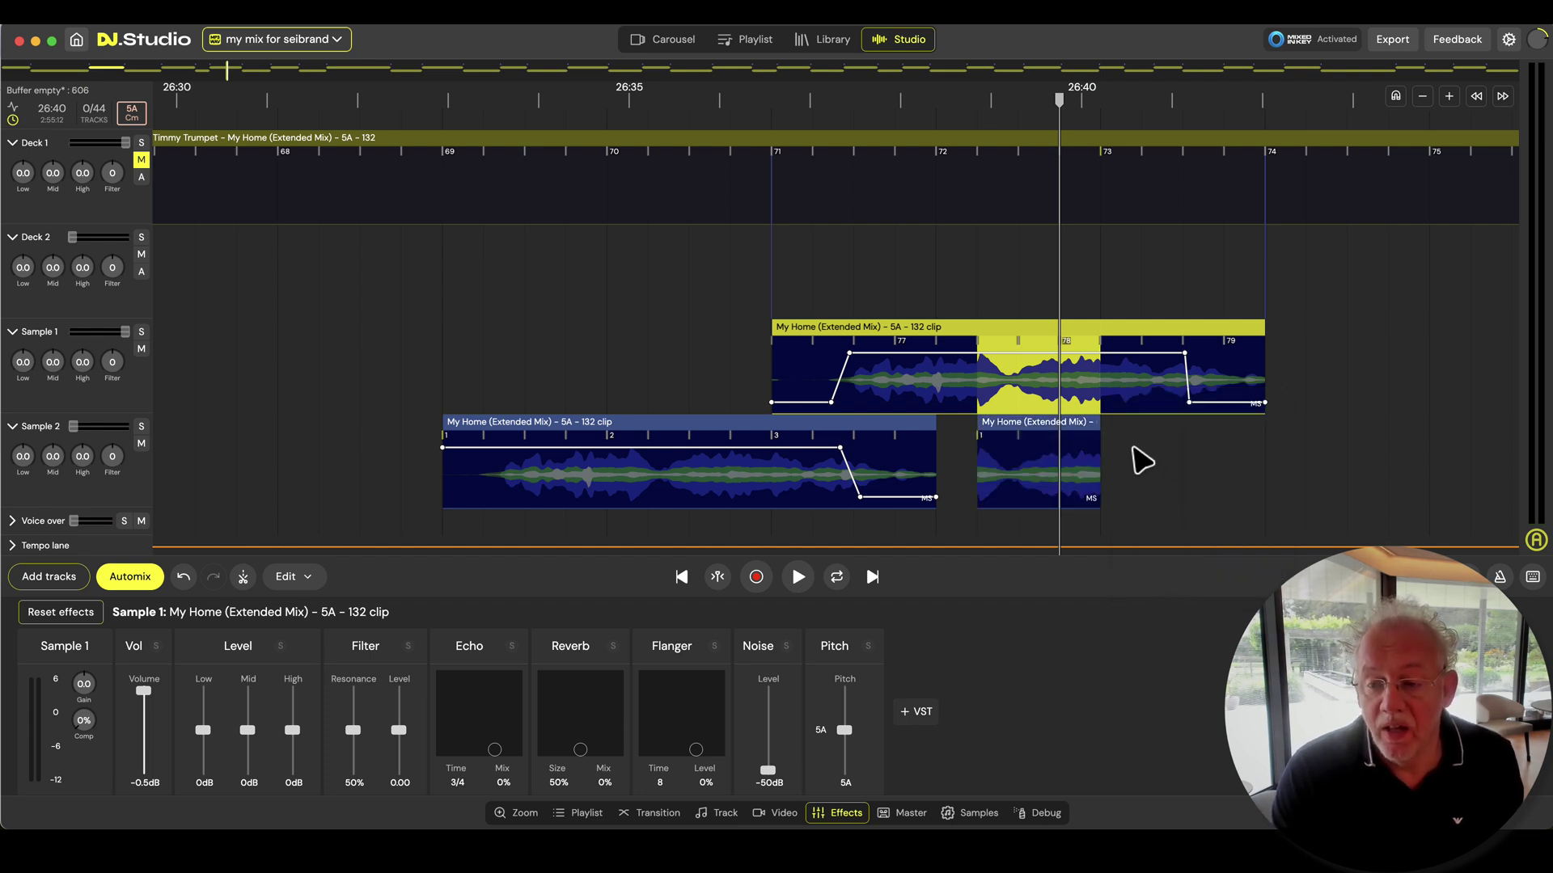
right_click(1034, 396)
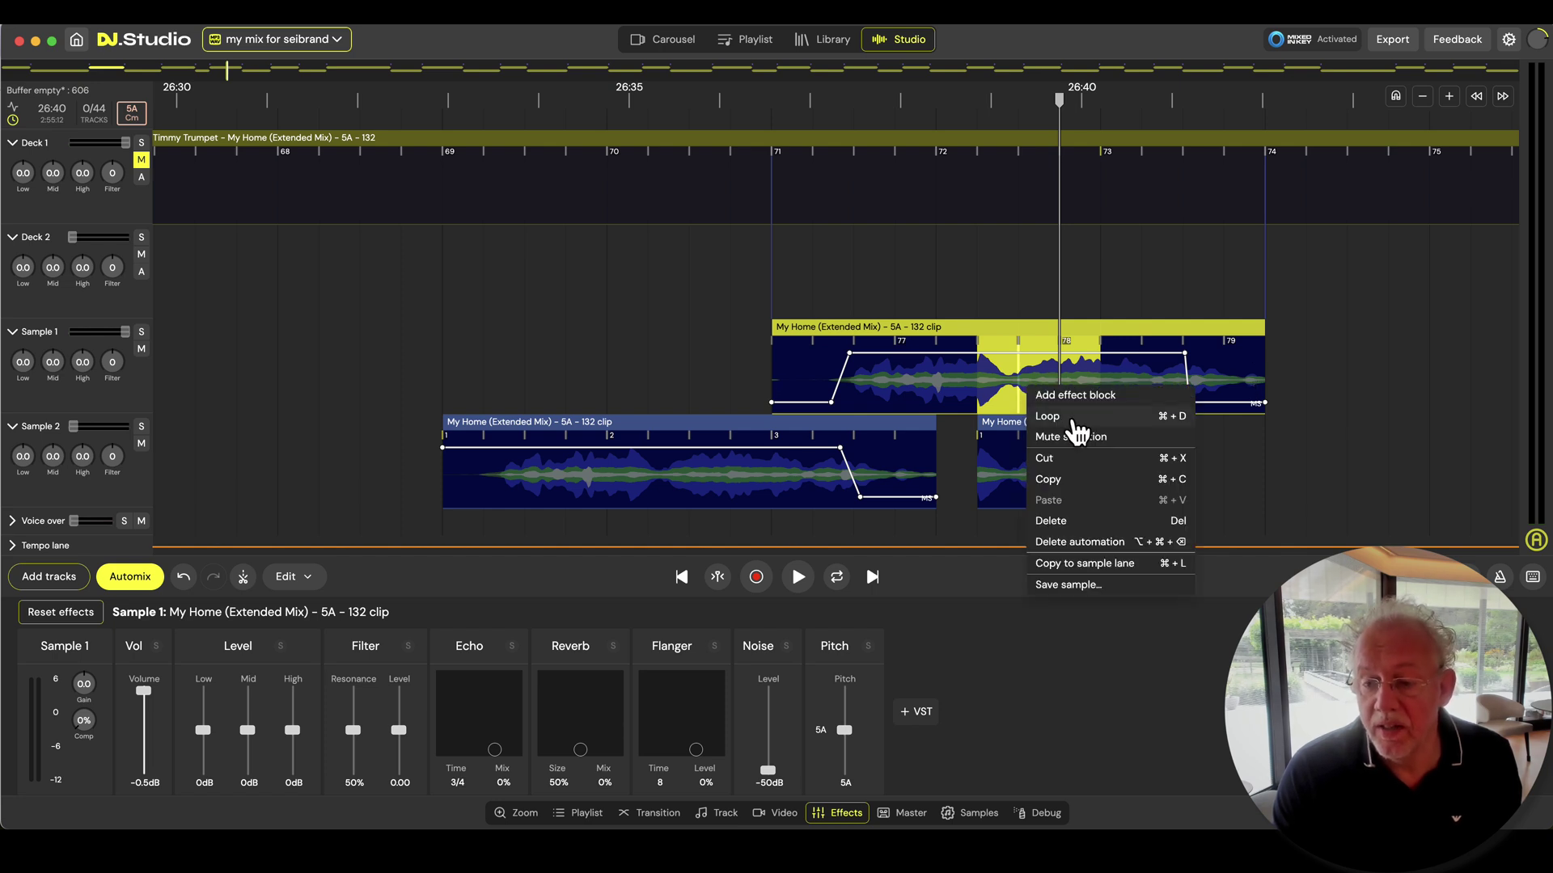
click(1047, 417)
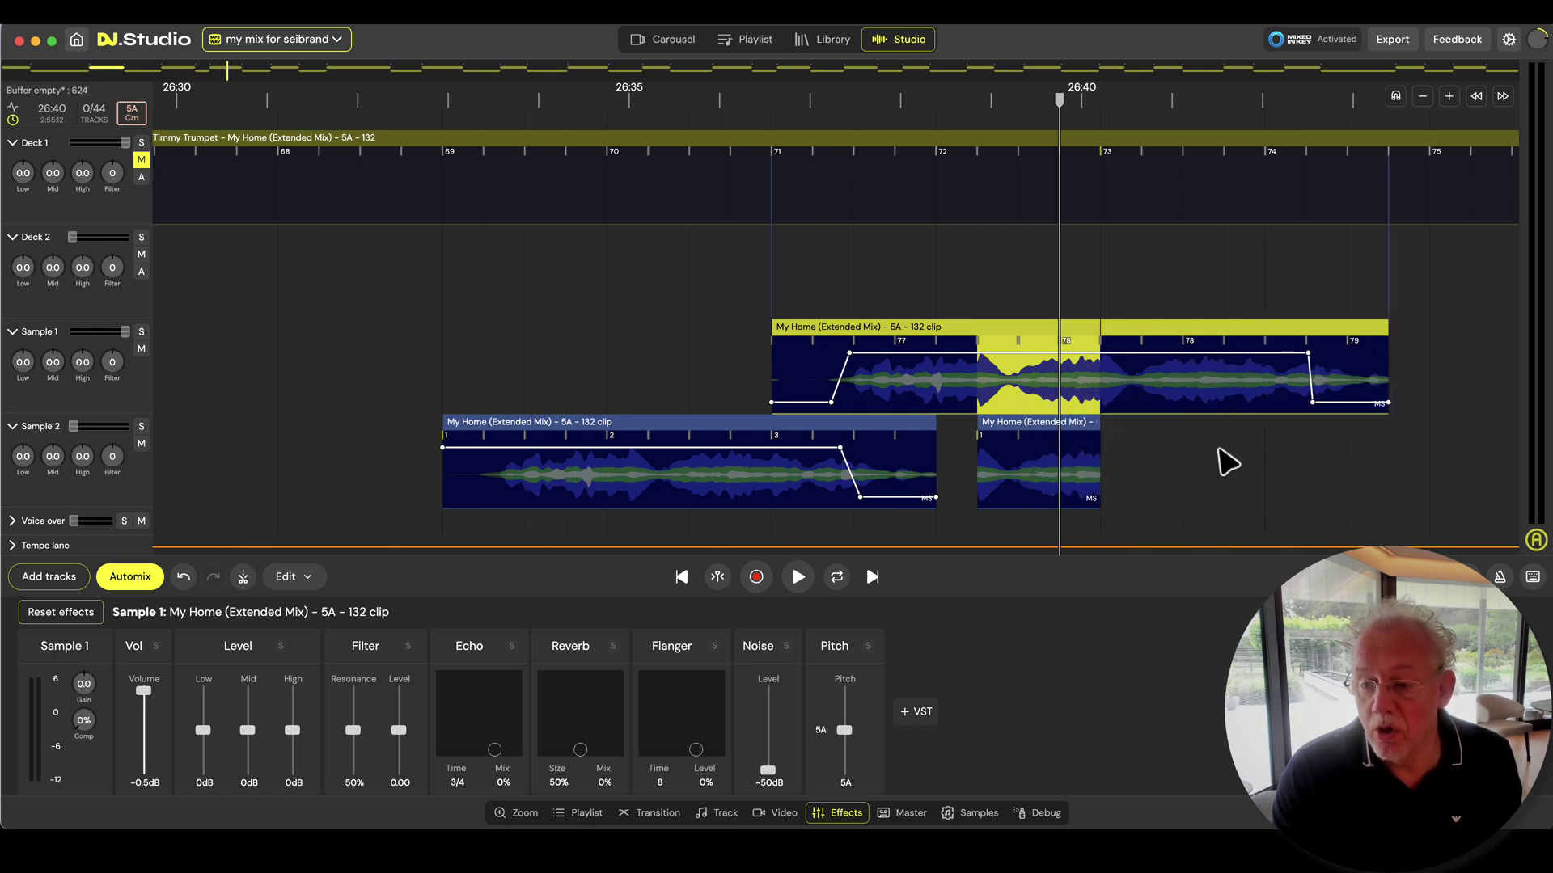
scroll(1091, 364, right, 5)
- Loop the marked block again and drag the Sample 1 clip earlier, alongside Sample 2
right_click(935, 443)
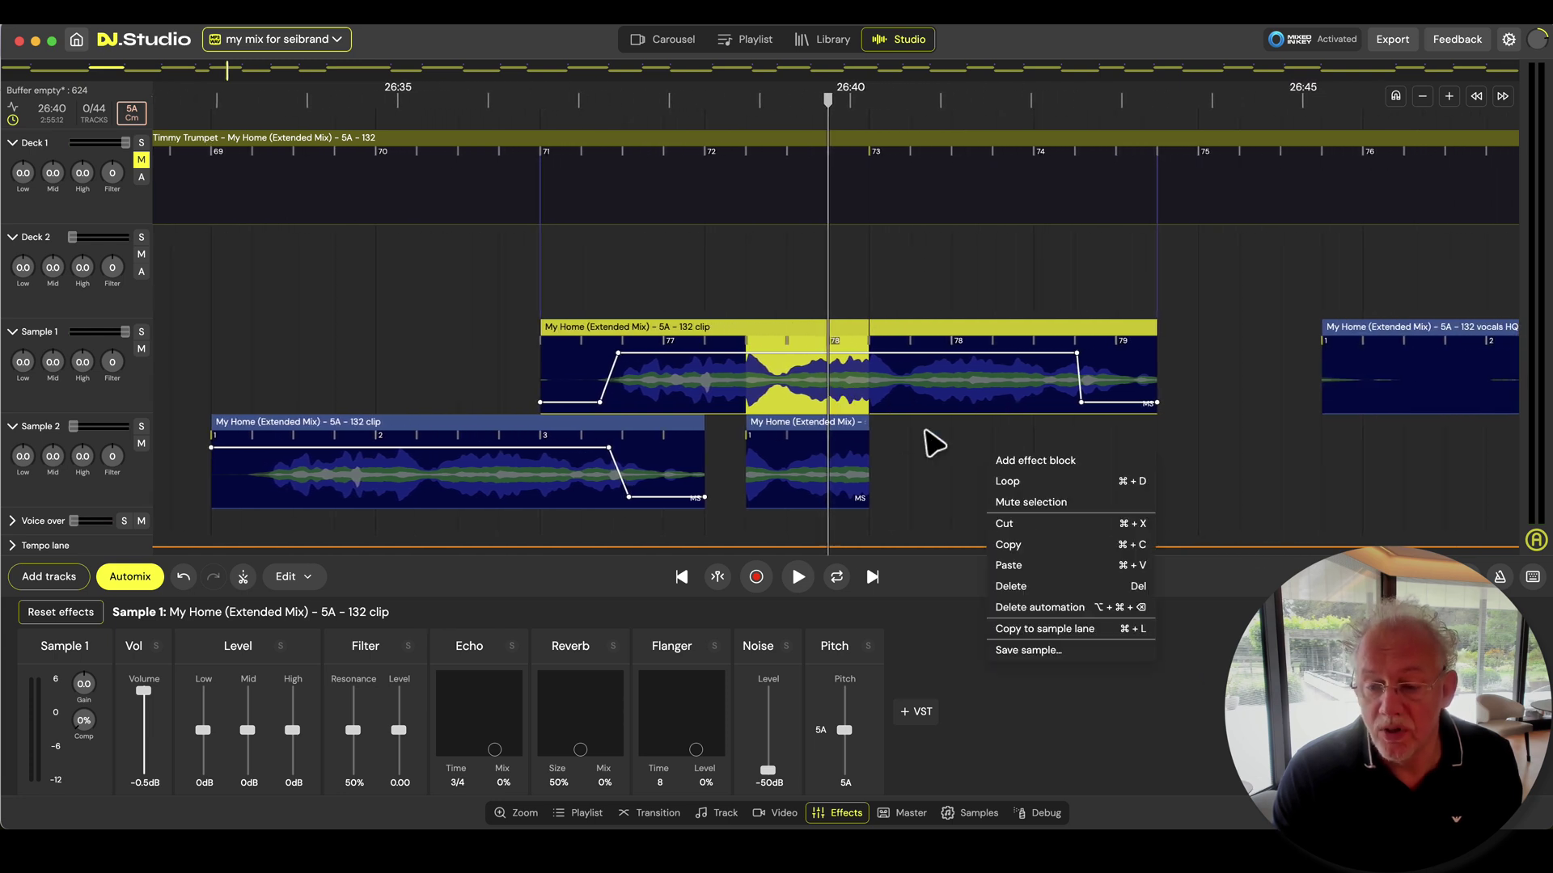
click(1008, 481)
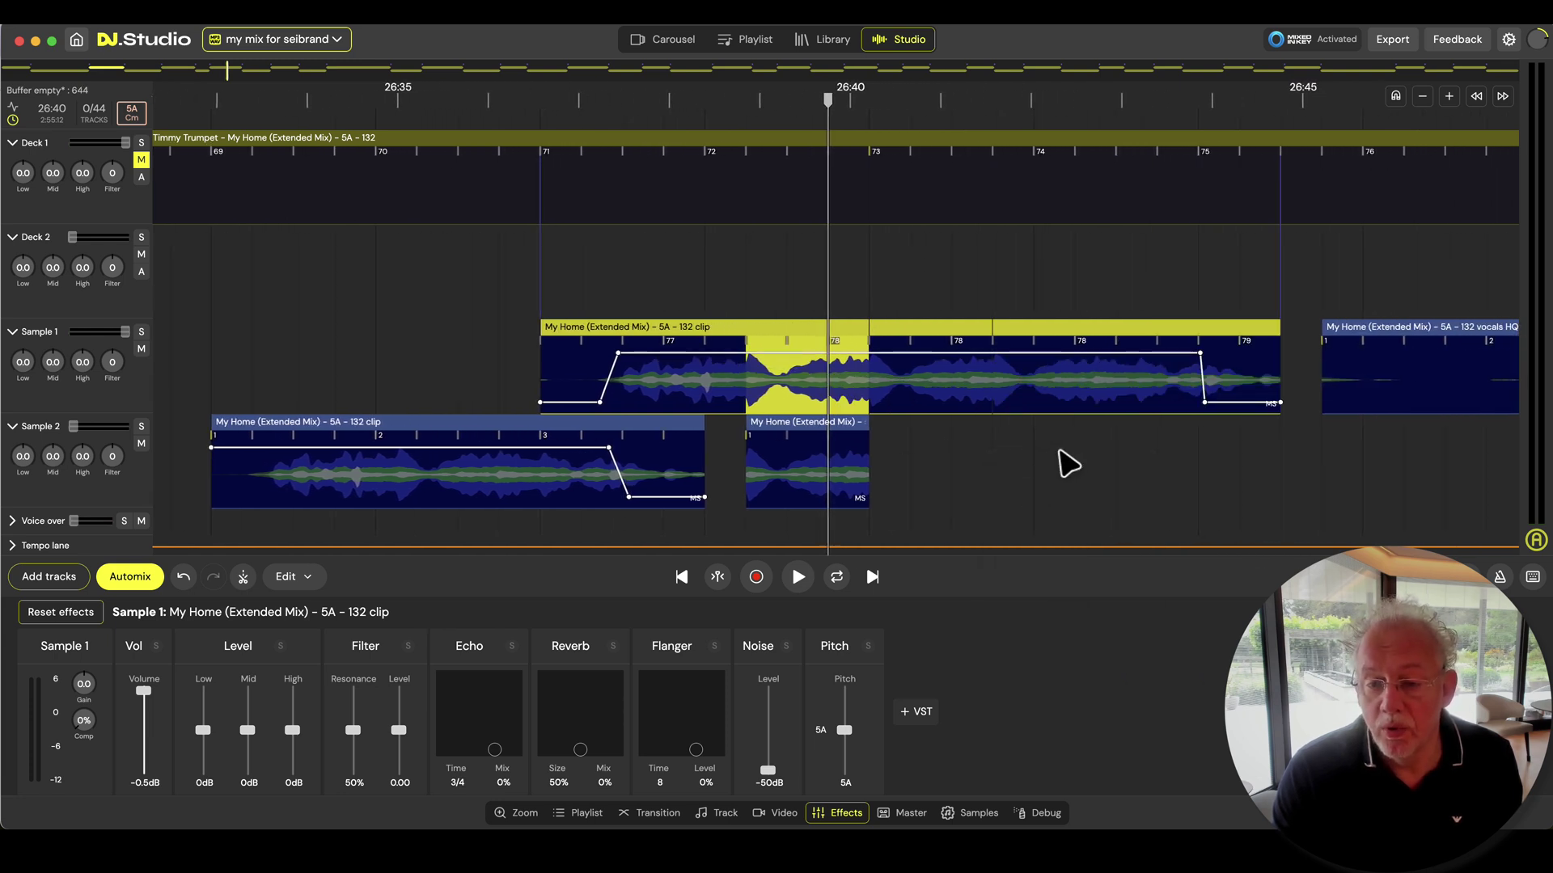
drag(924, 327, 564, 338)
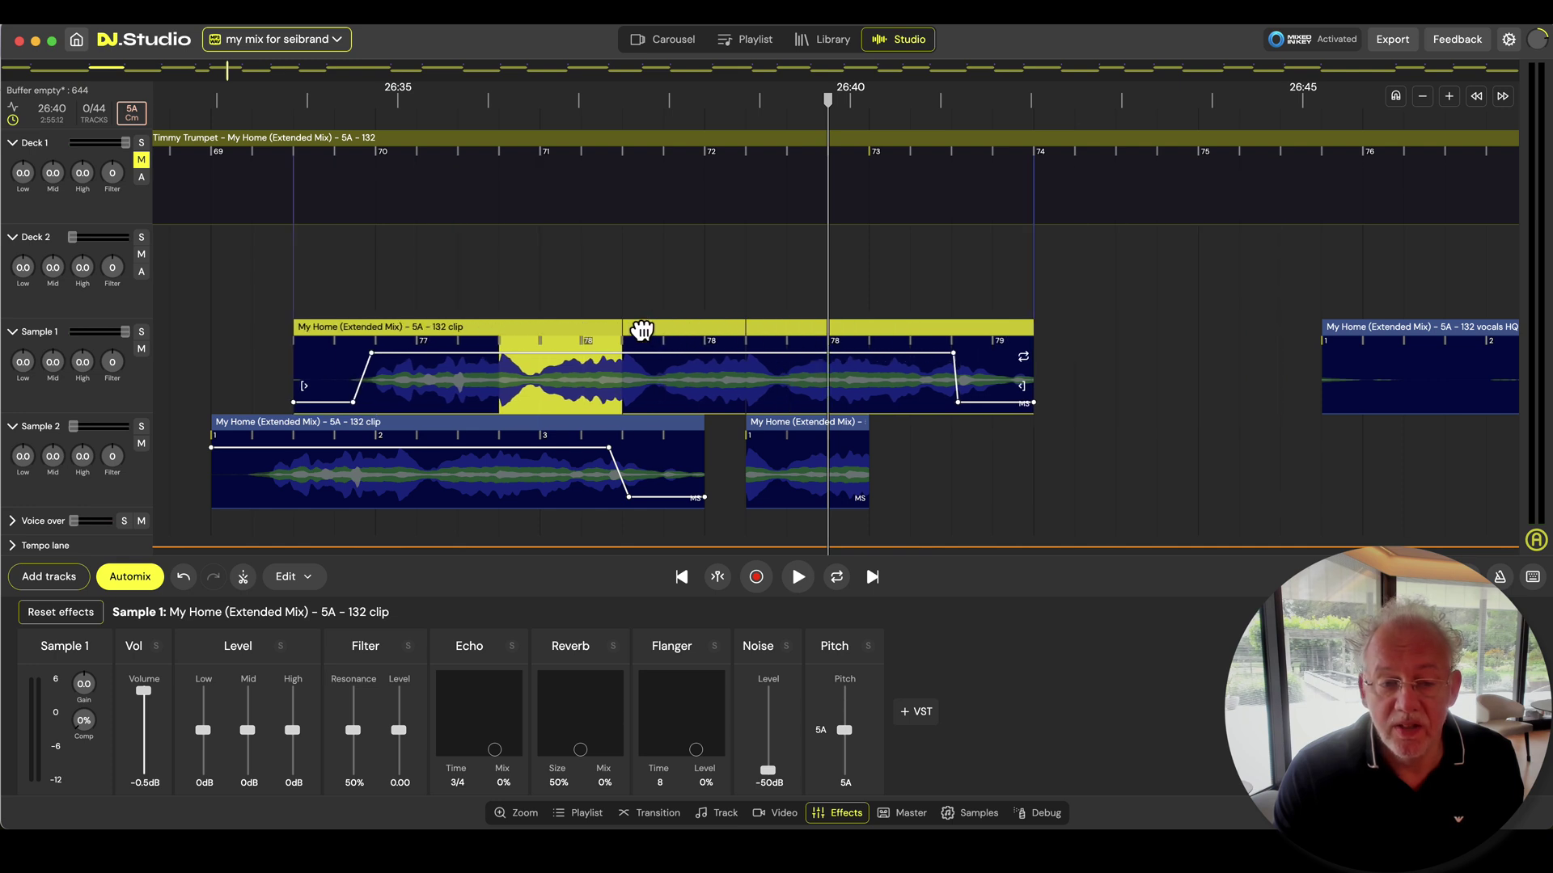
- Play from near the clip start, briefly soloing Sample 1, then stop
click(582, 382)
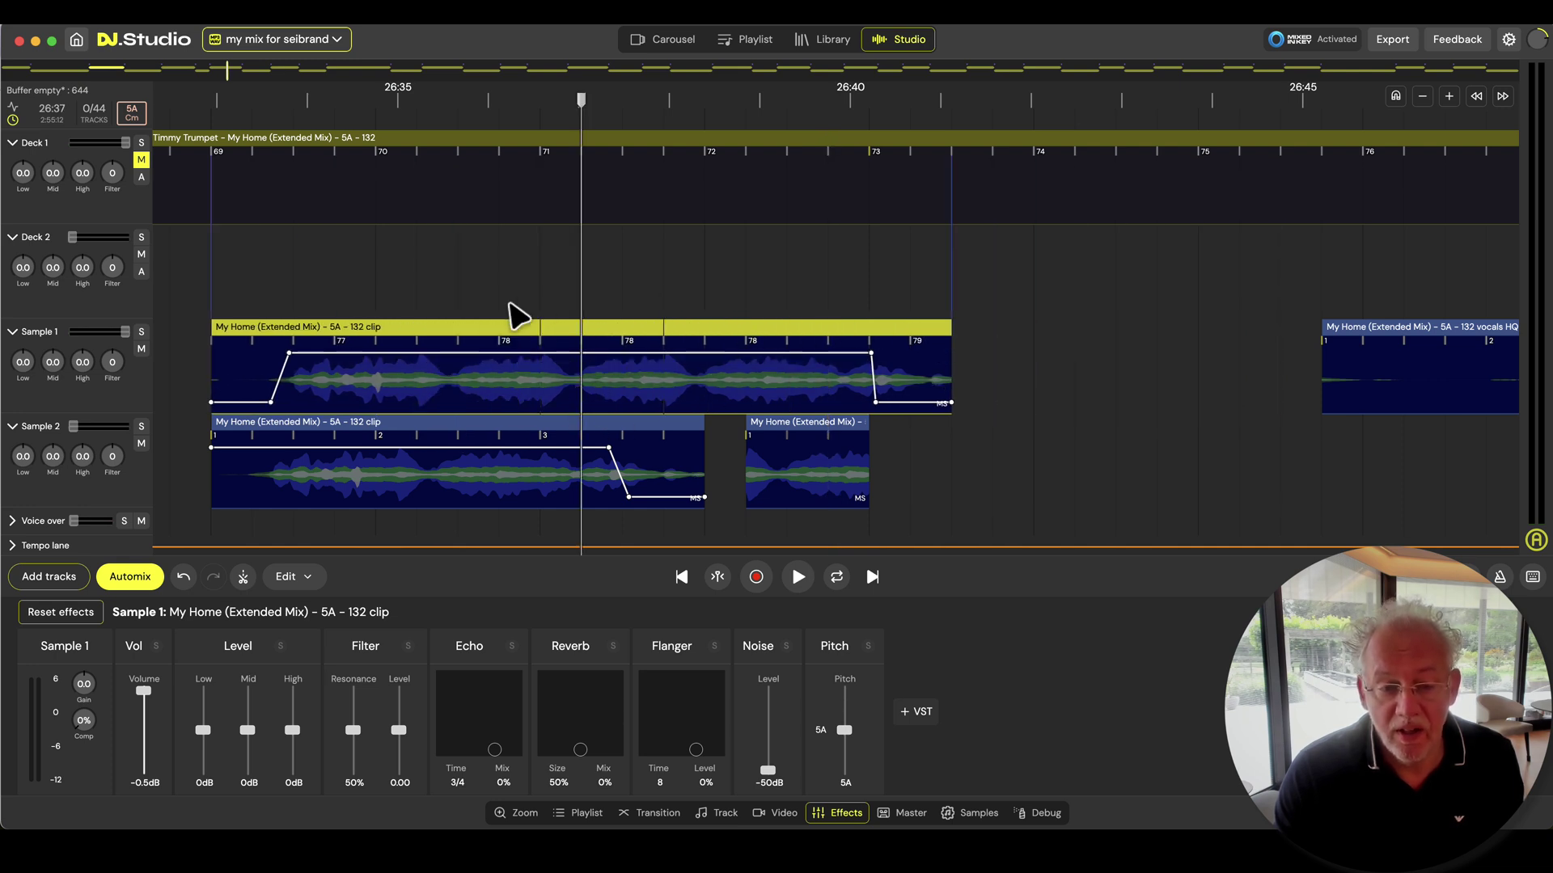
click(364, 389)
key(space)
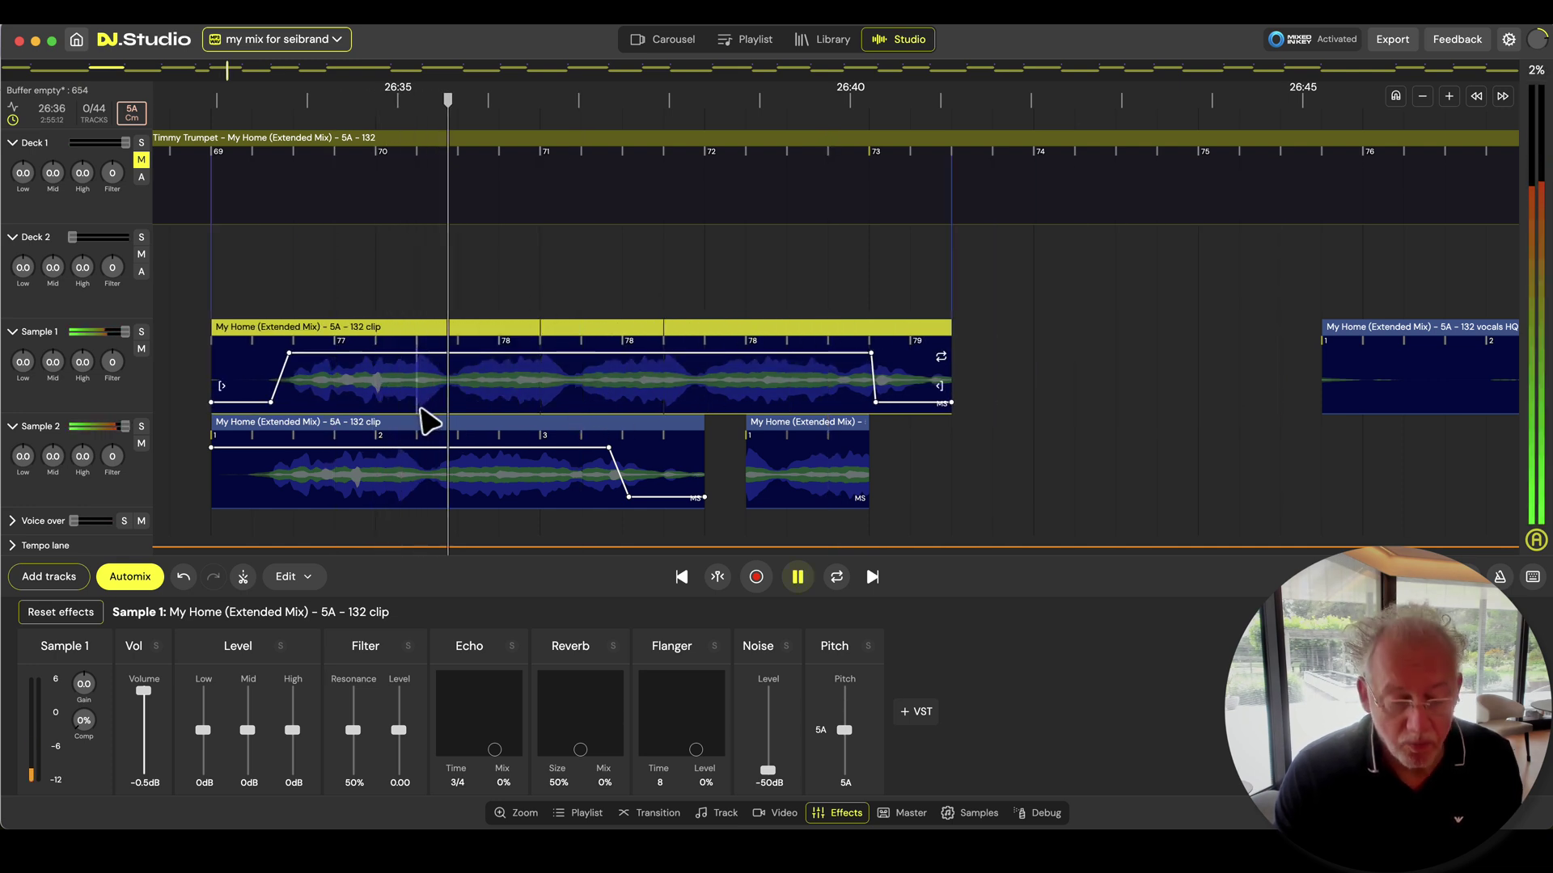
key(s)
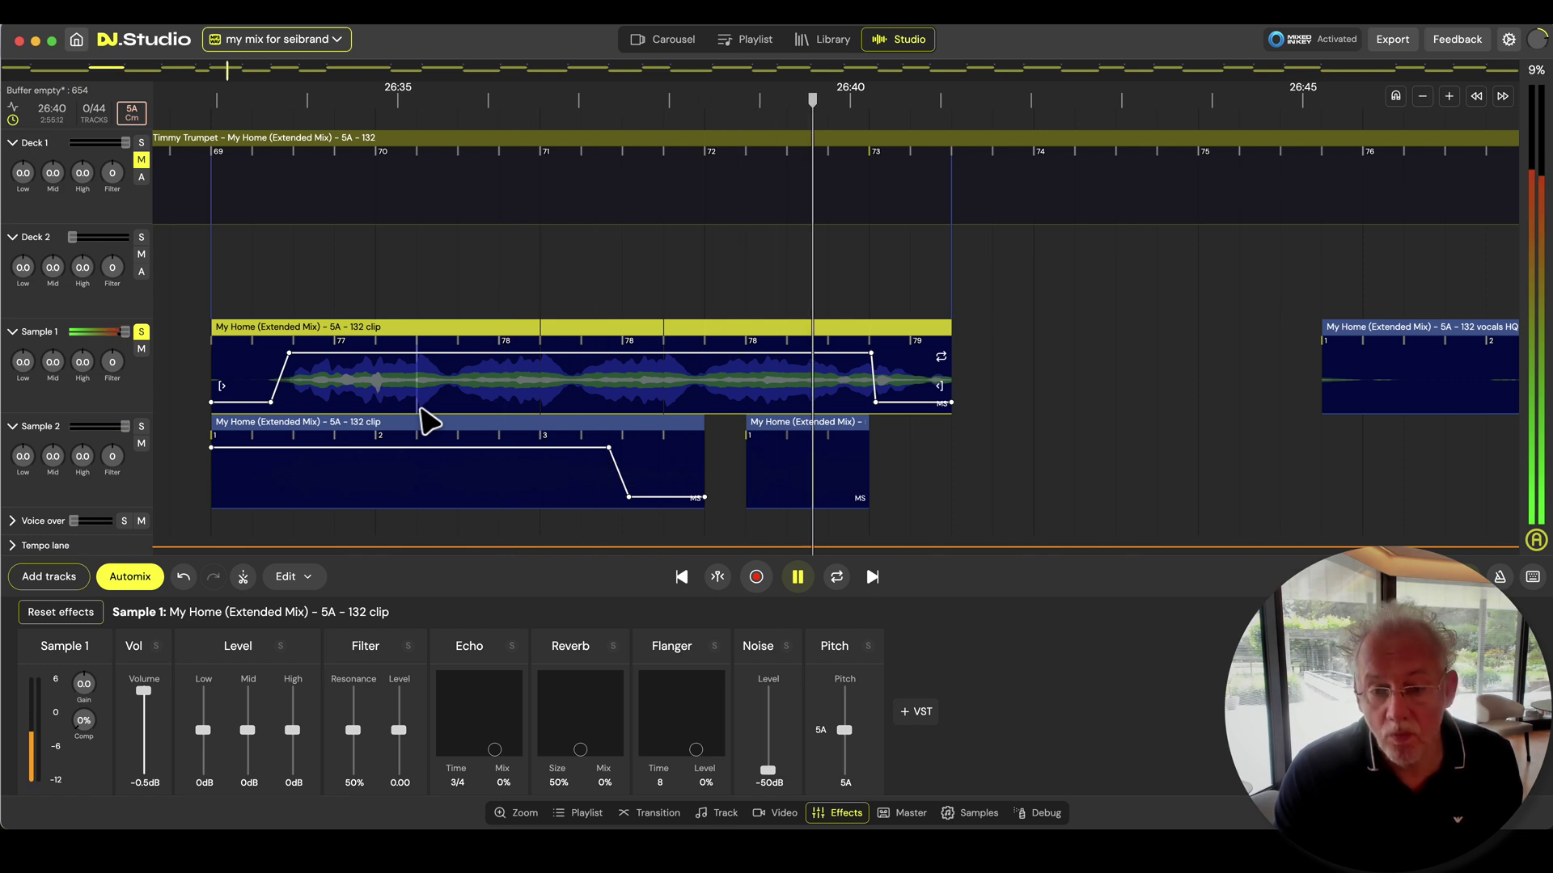
key(s)
key(space)
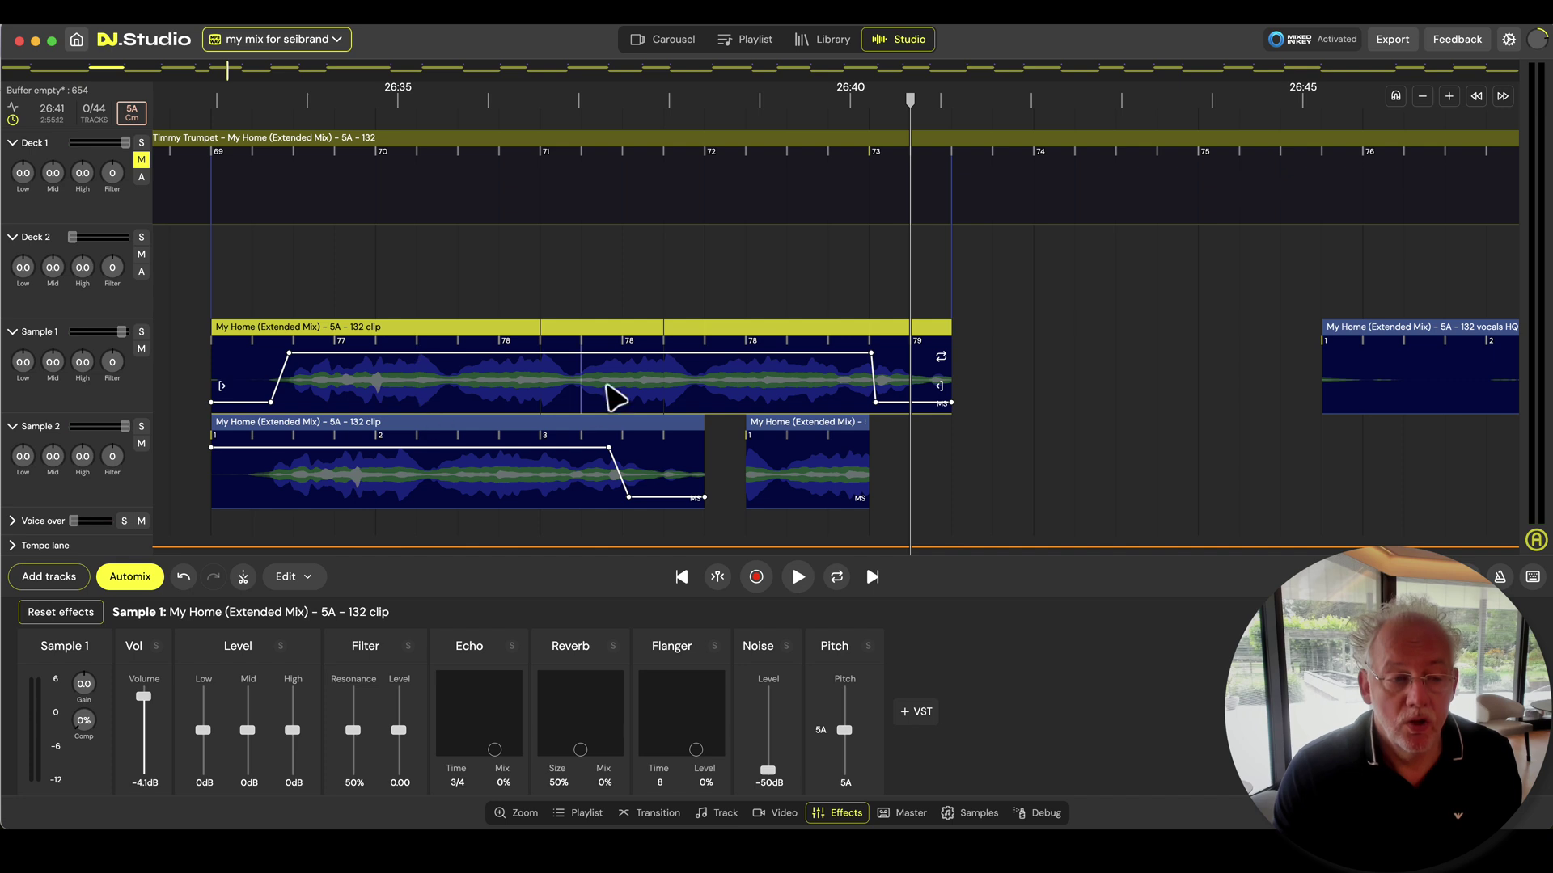
- Mark a block of the Sample 1 clip from 26:37, copy it, and move the copy later
click(581, 379)
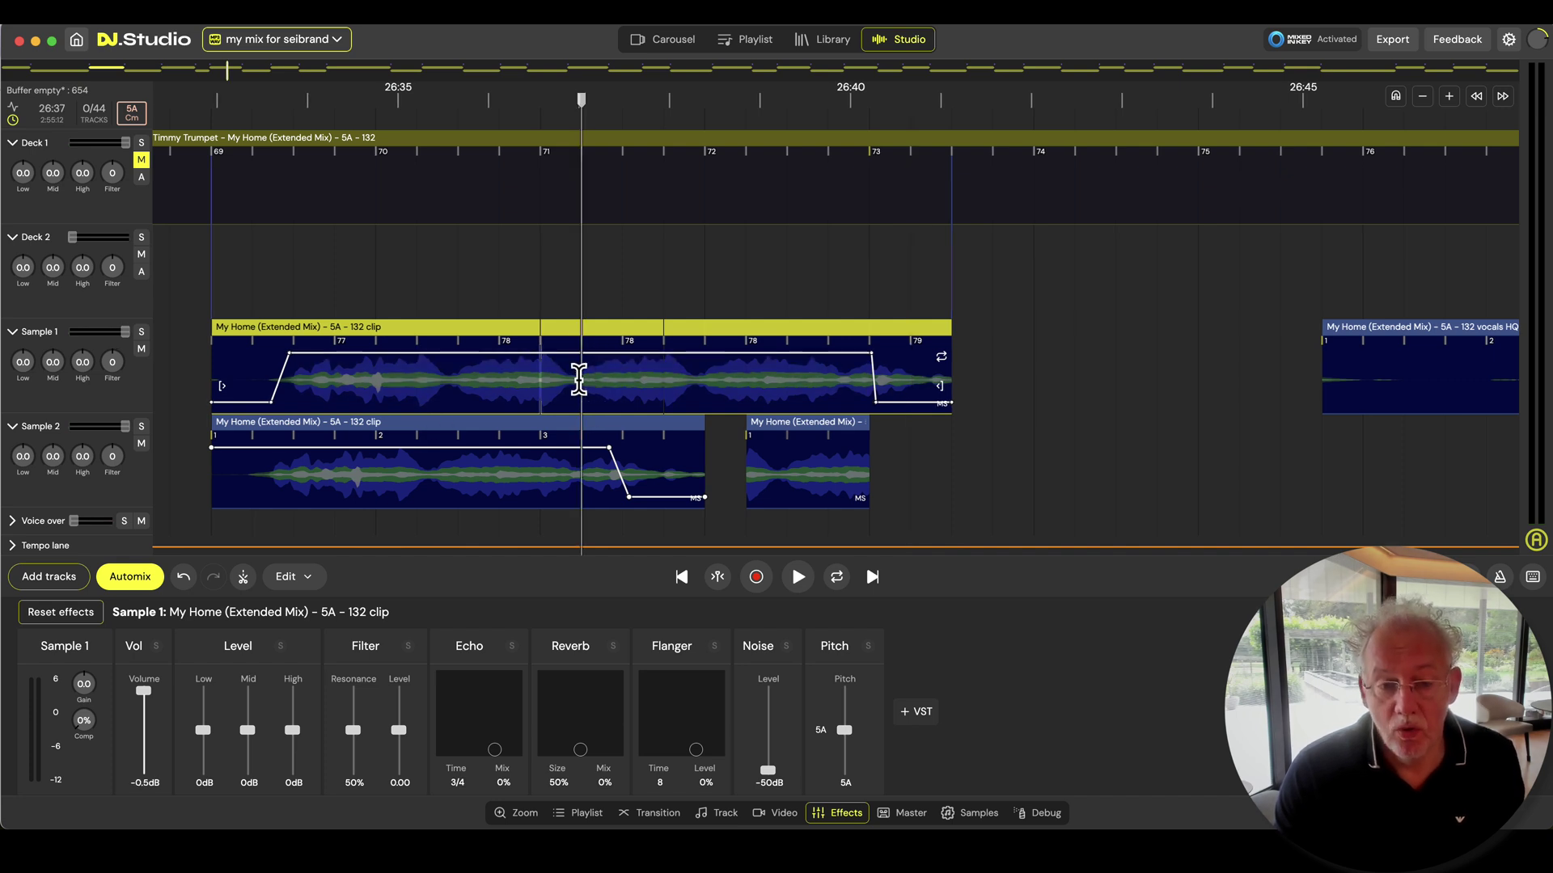
drag(580, 378, 747, 381)
right_click(755, 388)
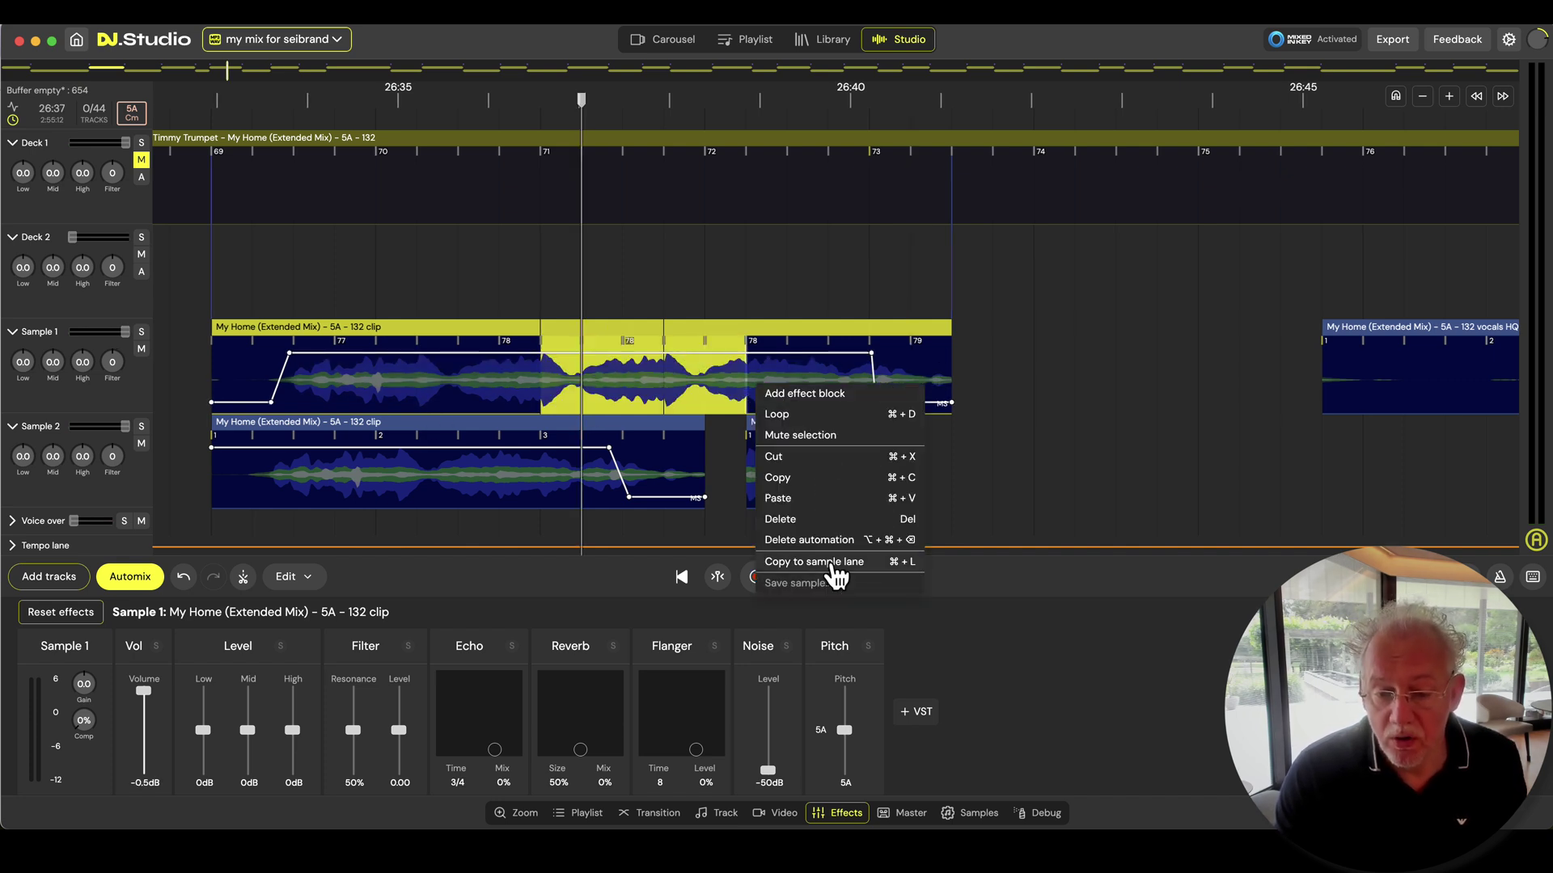
click(814, 560)
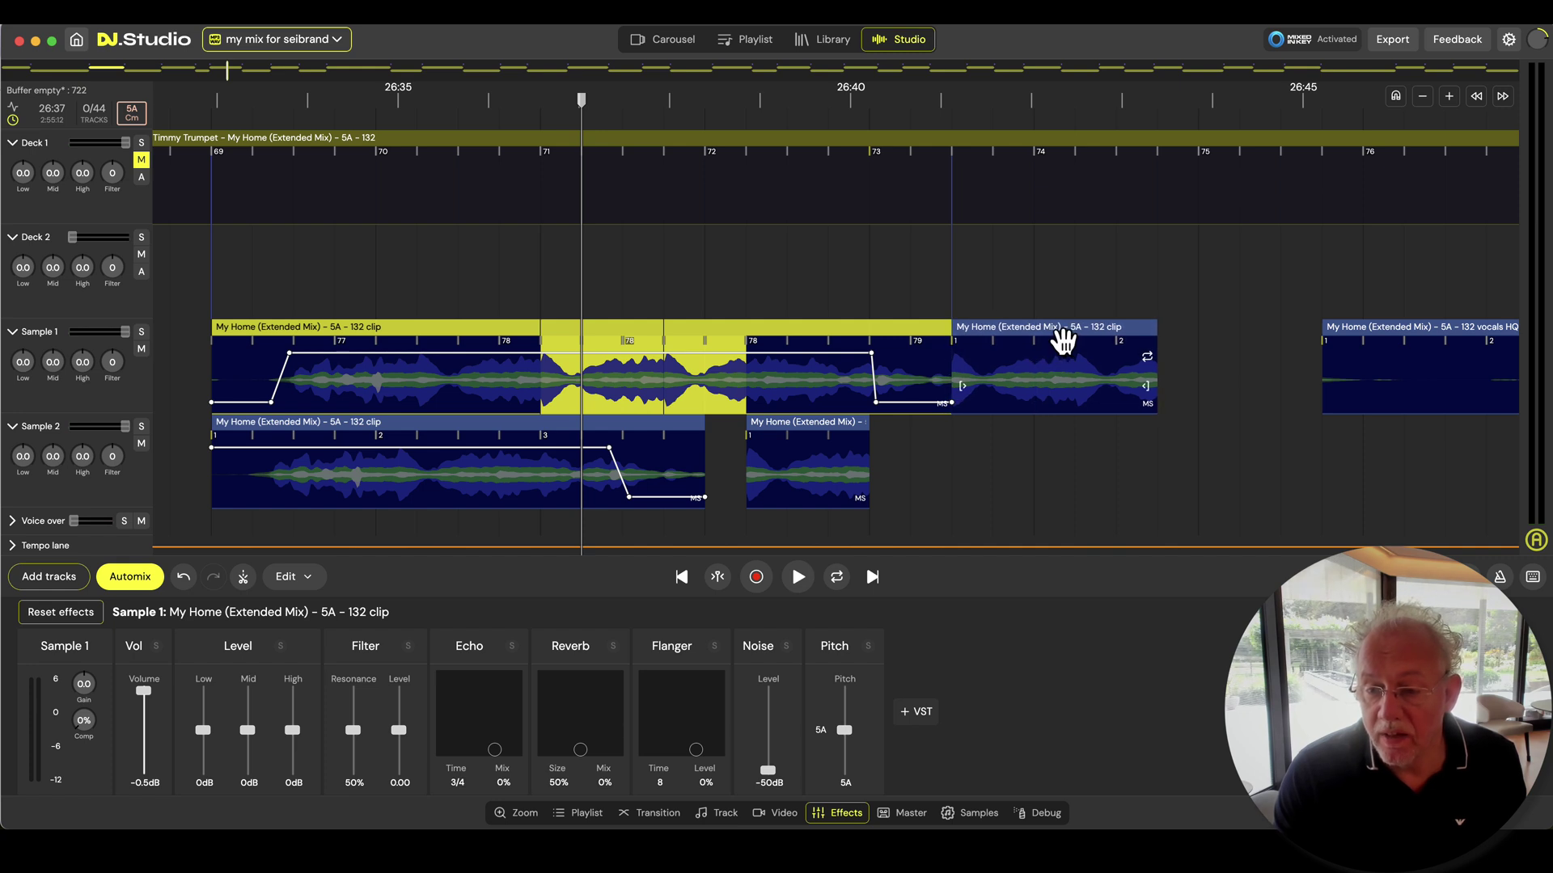
drag(1062, 342, 1120, 336)
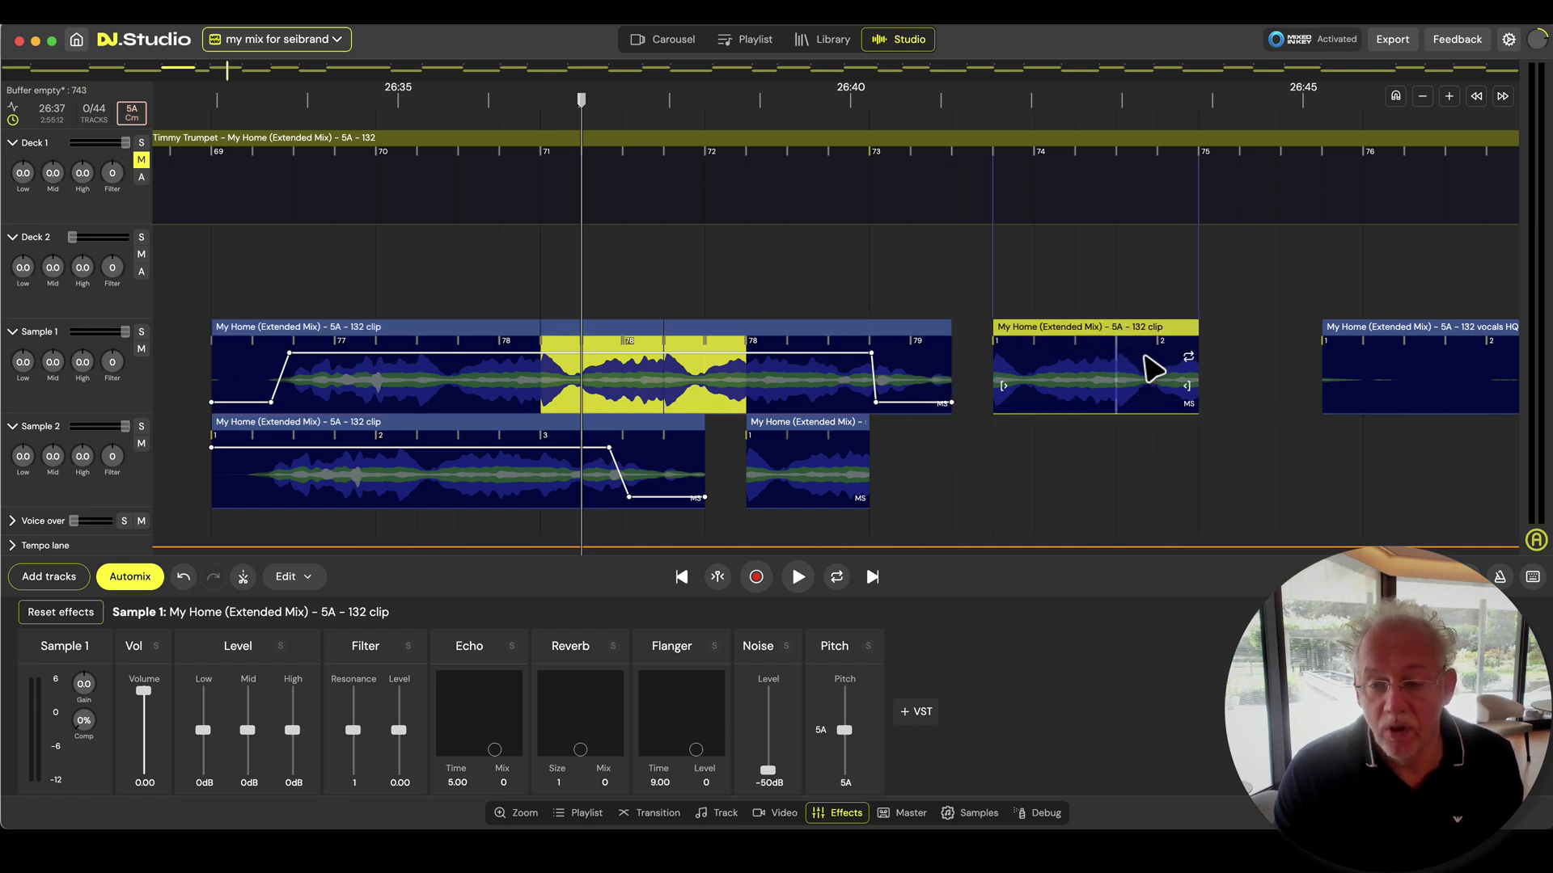